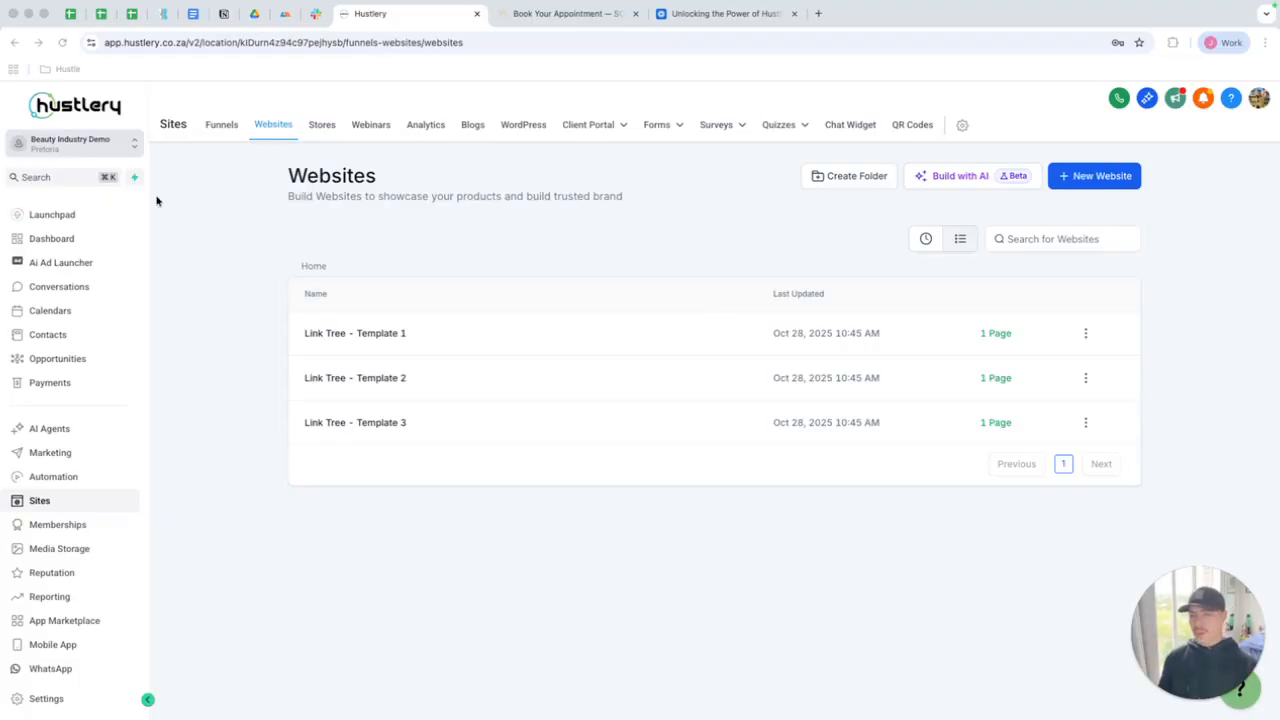
Step: Open the Websites section under Sites and start building a new website with AI
{"action": "left_click", "coordinate": [67, 241]}
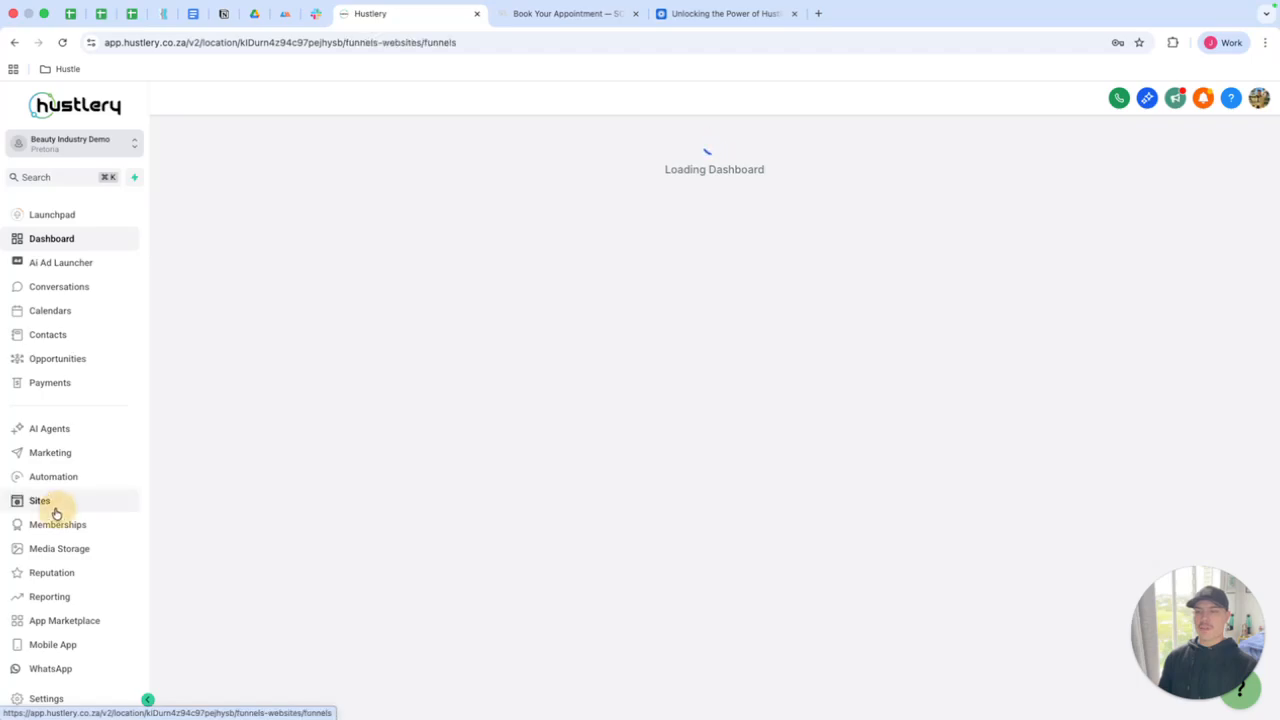
{"action": "left_click", "coordinate": [45, 504]}
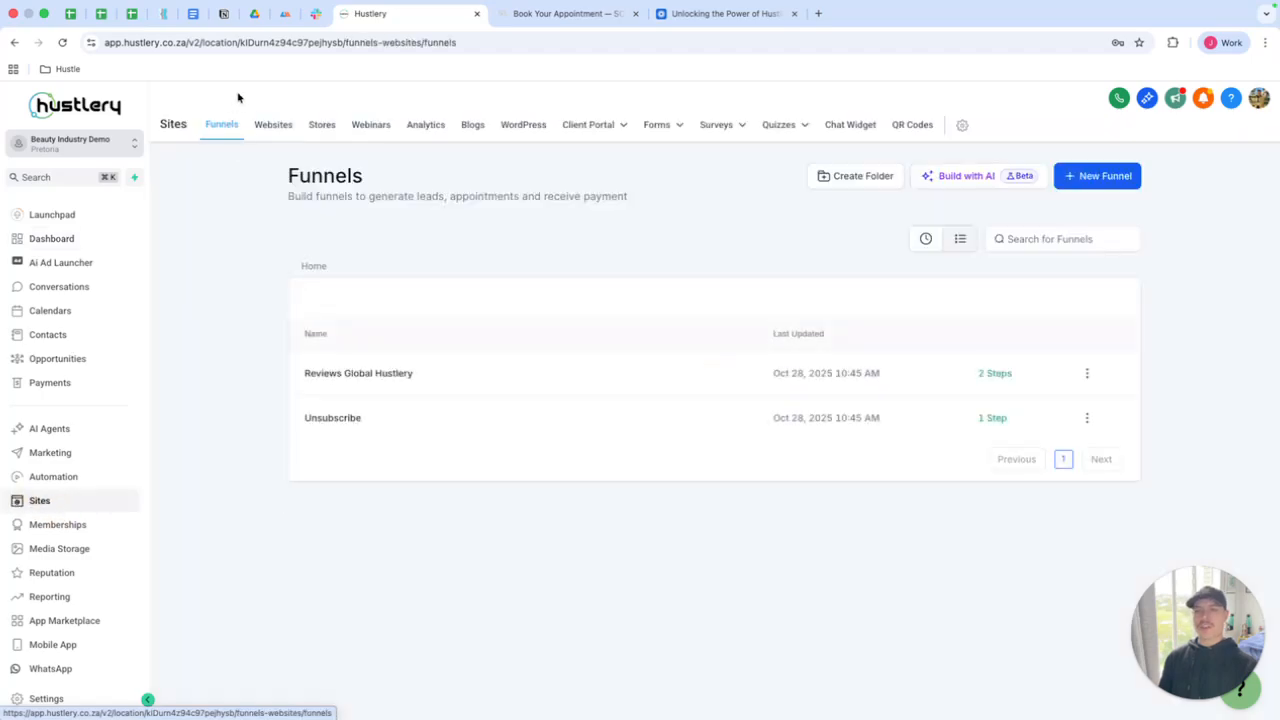
{"action": "left_click", "coordinate": [274, 126]}
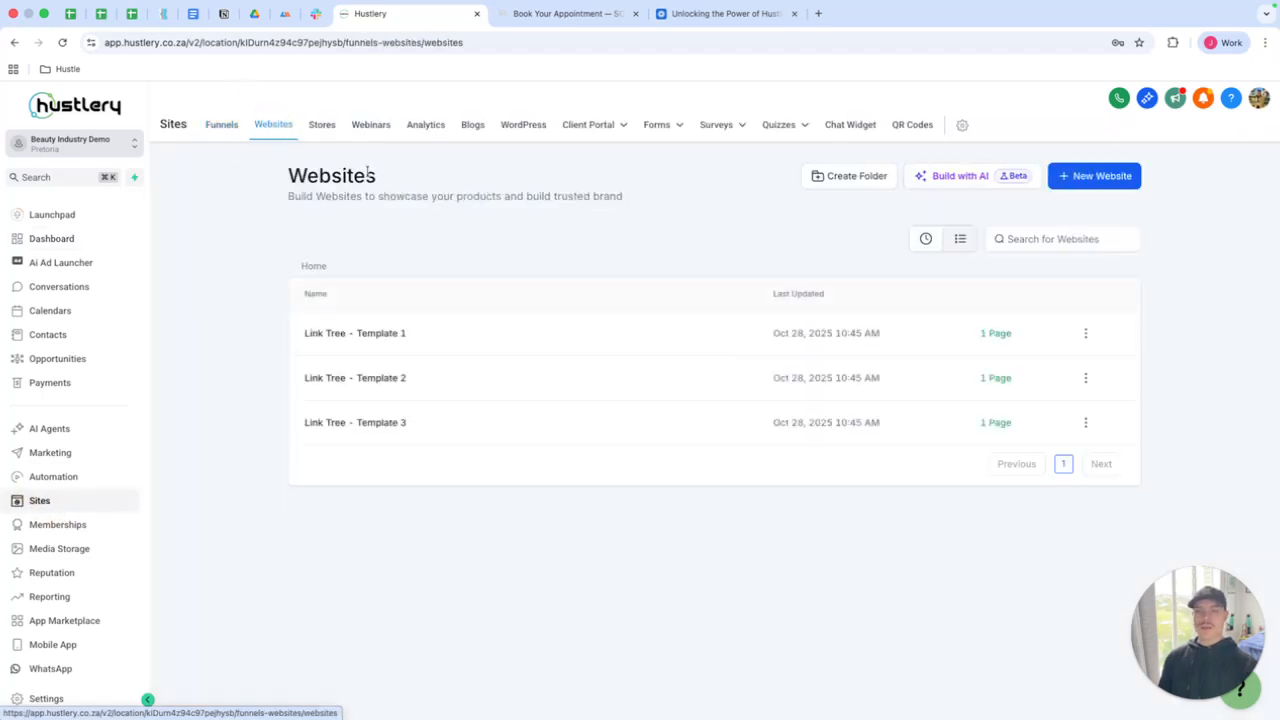
{"action": "left_click", "coordinate": [936, 177]}
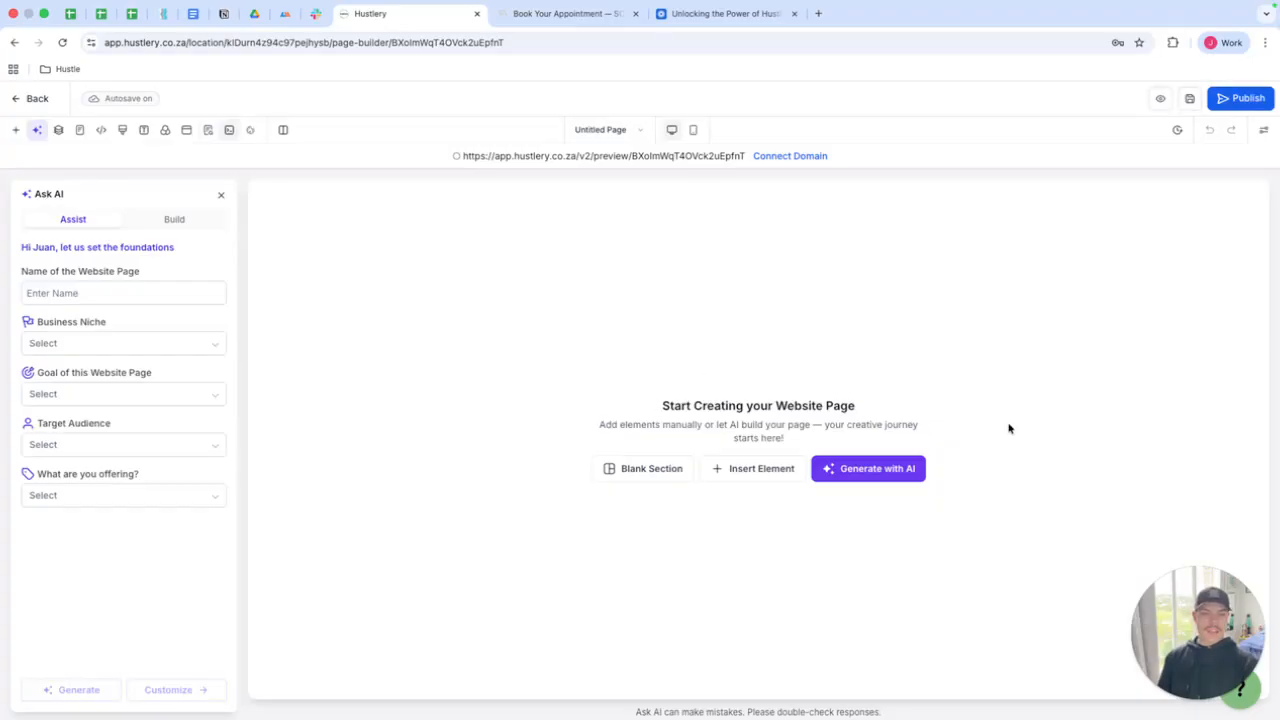
Step: Name the website page "Home page My Aesthetic" in the AI assistant's foundations form
{"action": "left_click", "coordinate": [133, 296]}
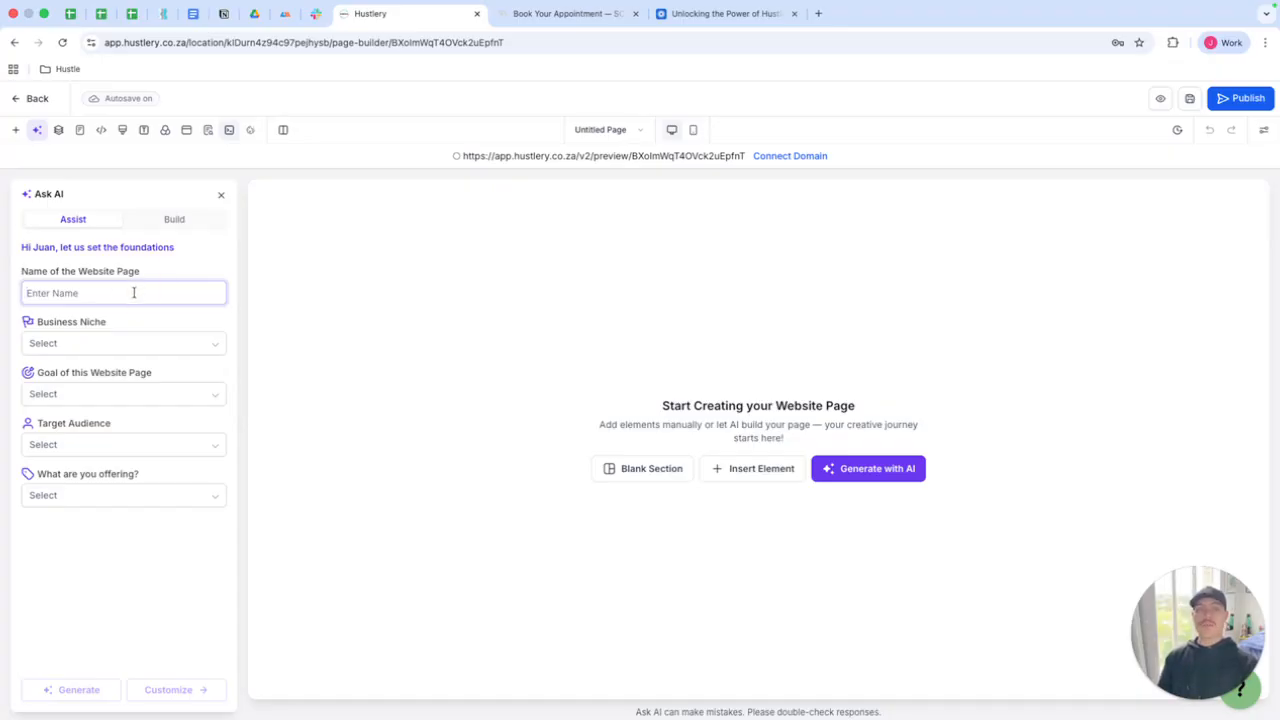
{"action": "left_click", "coordinate": [131, 292]}
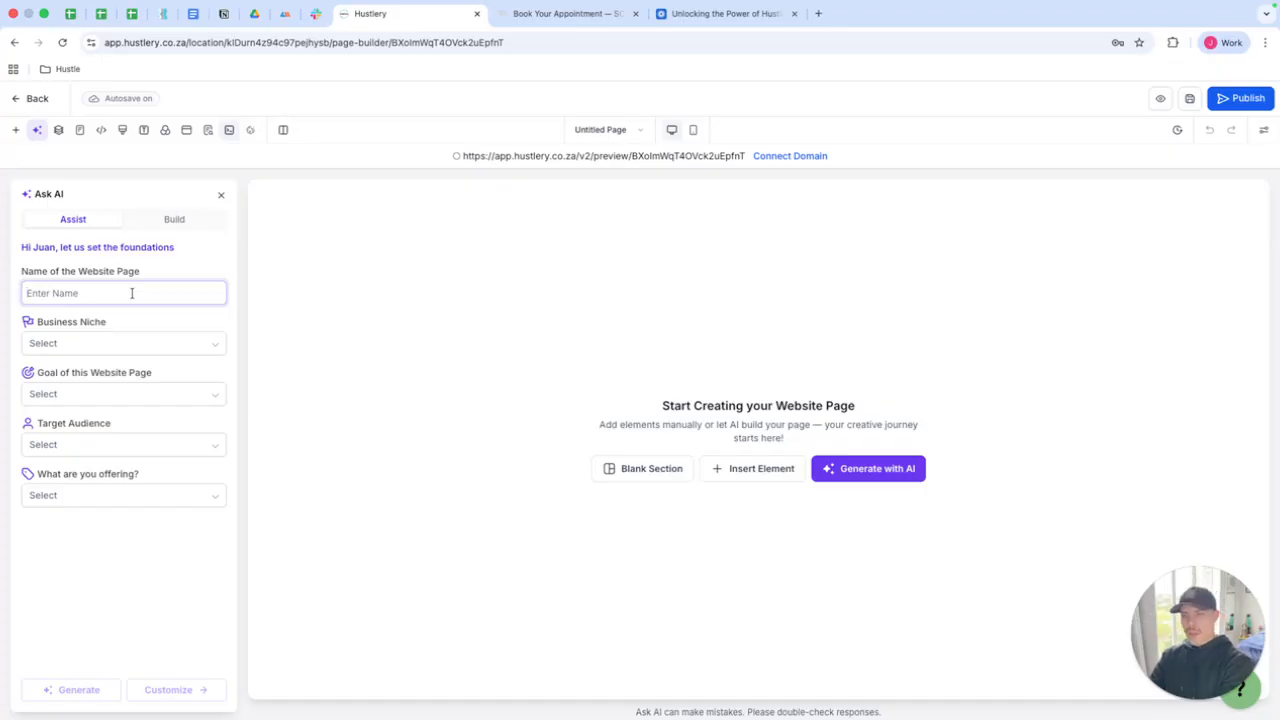
{"action": "type", "text": "Home page"}
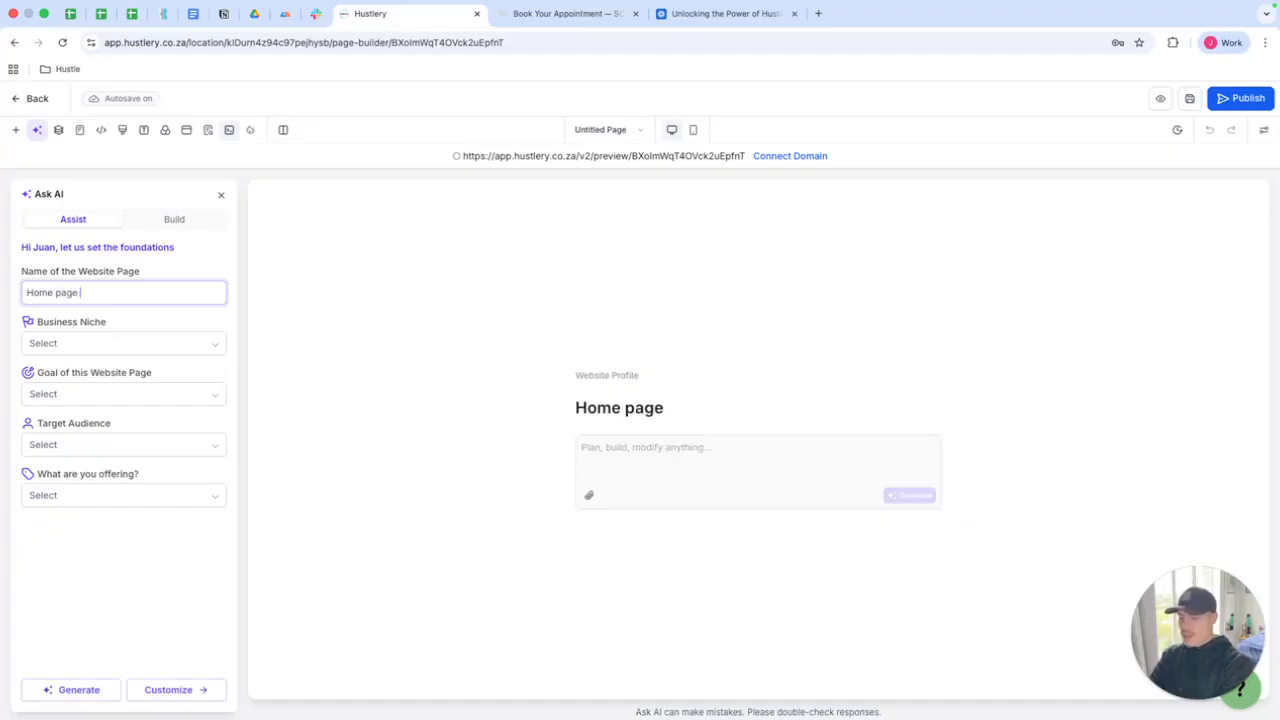
{"action": "type", "text": " My Aes"}
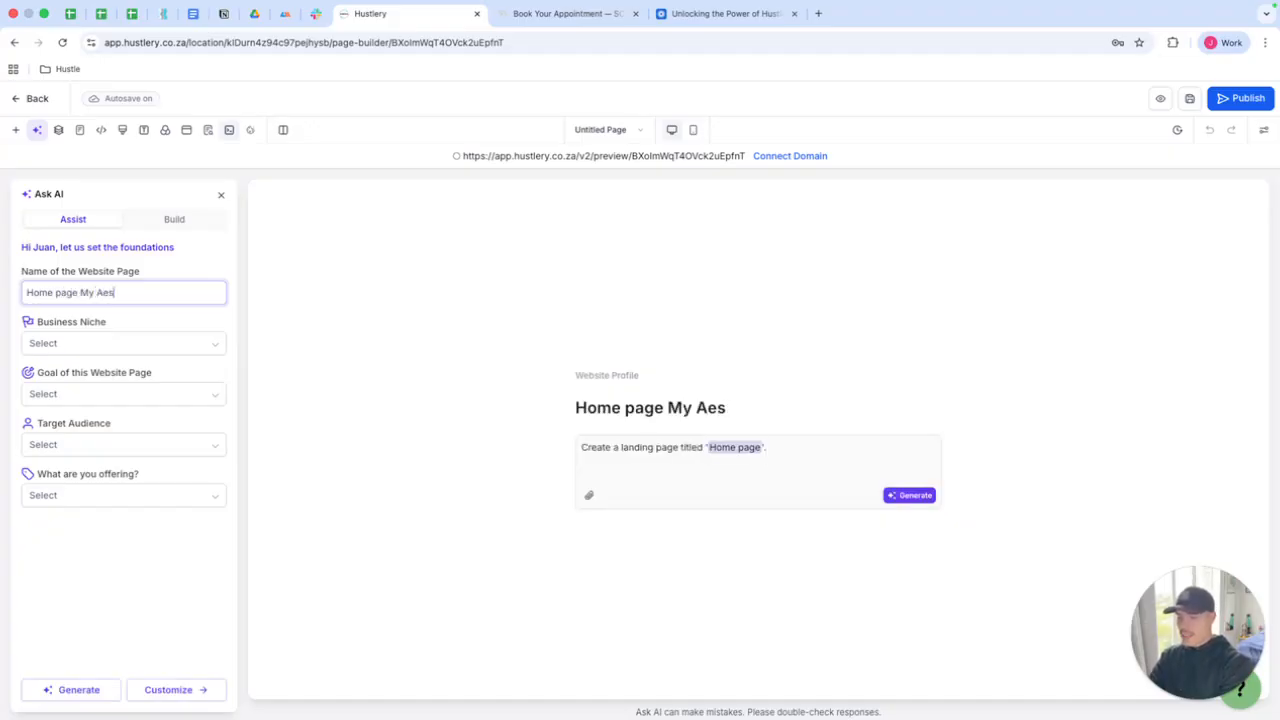
{"action": "type", "text": "thetic"}
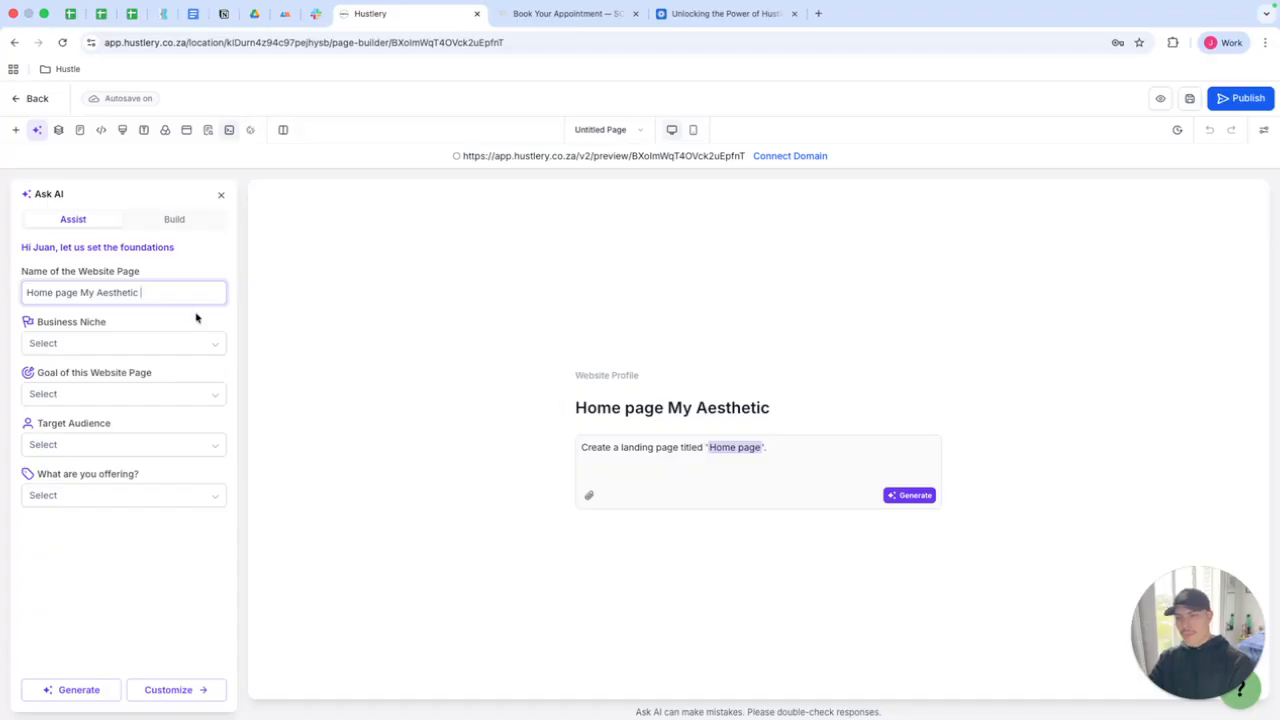
Step: Set the niche to Beauty & Wellness, goal to Book Appointments, audience to Individuals / Consumers and offering to Product / Service Package
{"action": "left_click", "coordinate": [150, 347]}
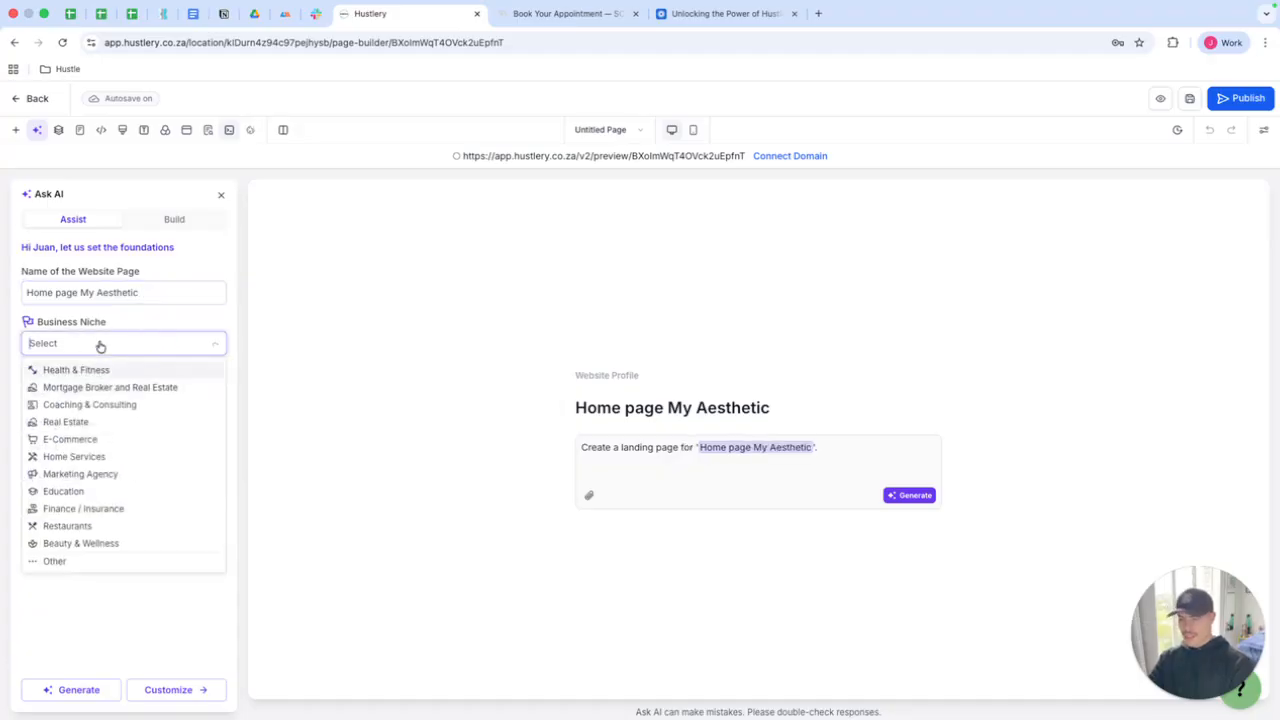
{"action": "type", "text": "beauty"}
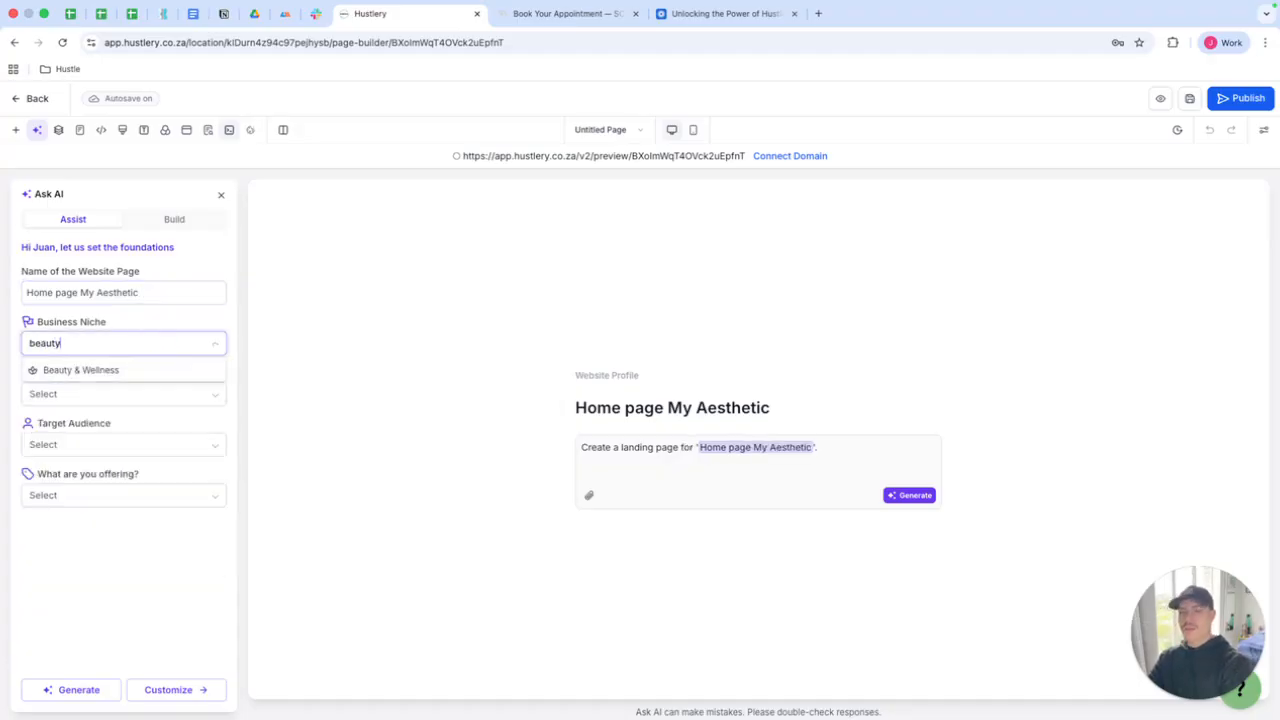
{"action": "left_click", "coordinate": [91, 369]}
{"action": "left_click", "coordinate": [83, 394]}
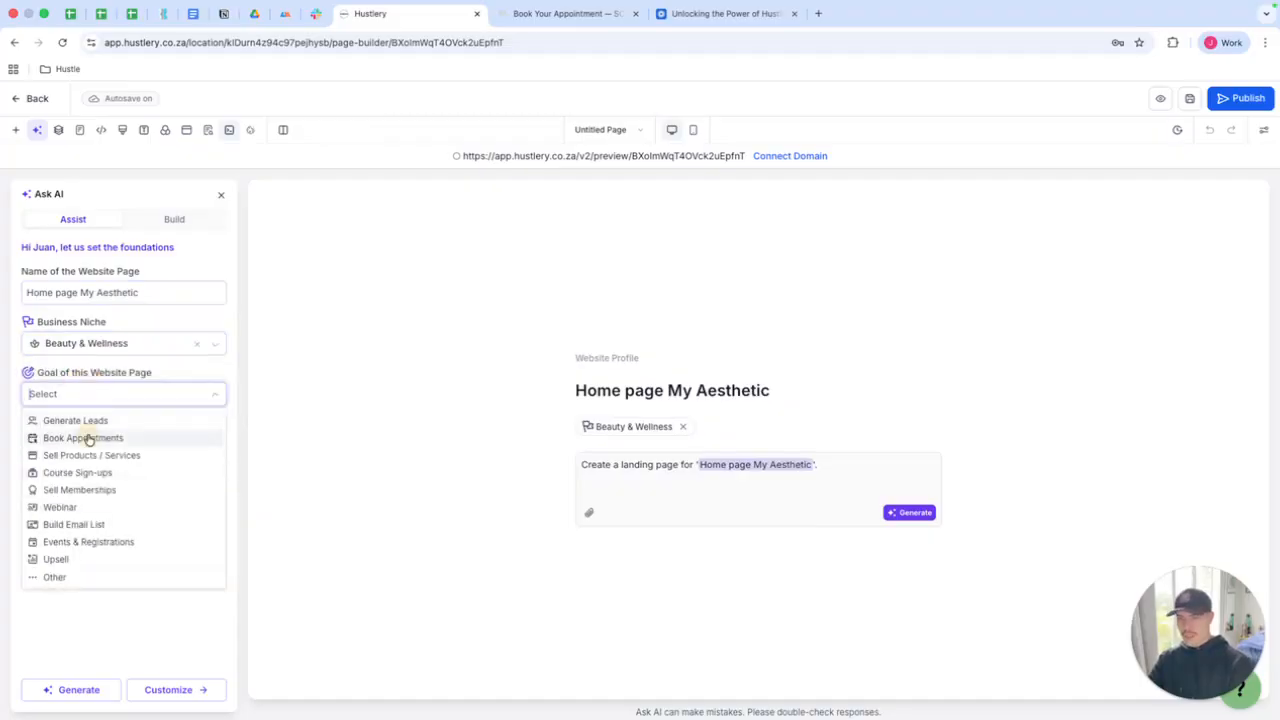
{"action": "left_click", "coordinate": [84, 438]}
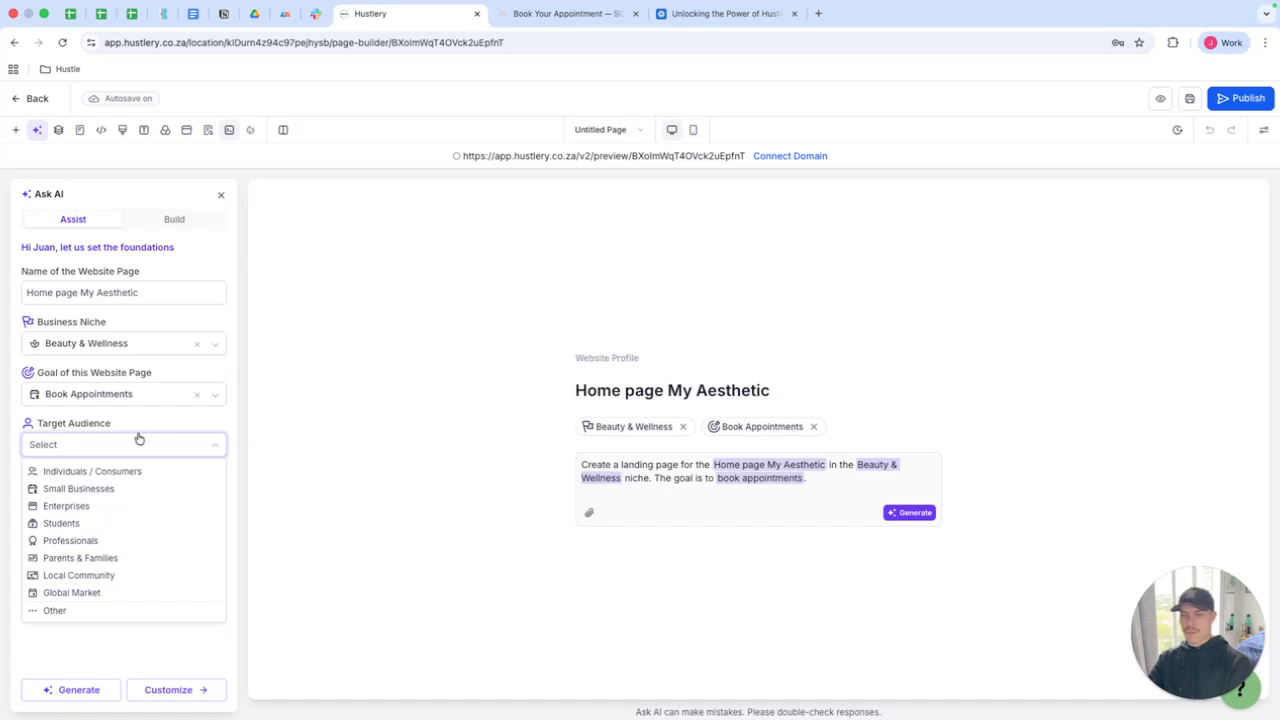
{"action": "left_click", "coordinate": [106, 473]}
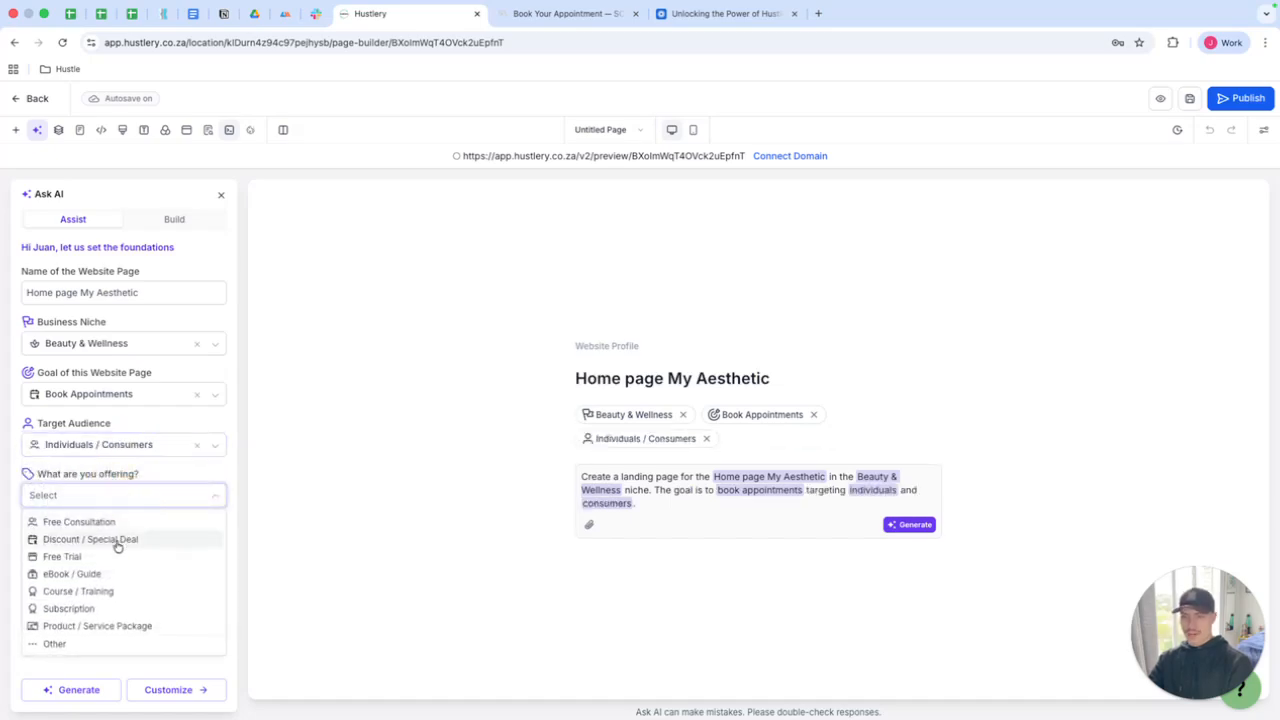
{"action": "left_click", "coordinate": [103, 627]}
Step: Continue to the website's sound settings and choose English (UK) as language with a Luxury / Premium tone
{"action": "left_click", "coordinate": [187, 690]}
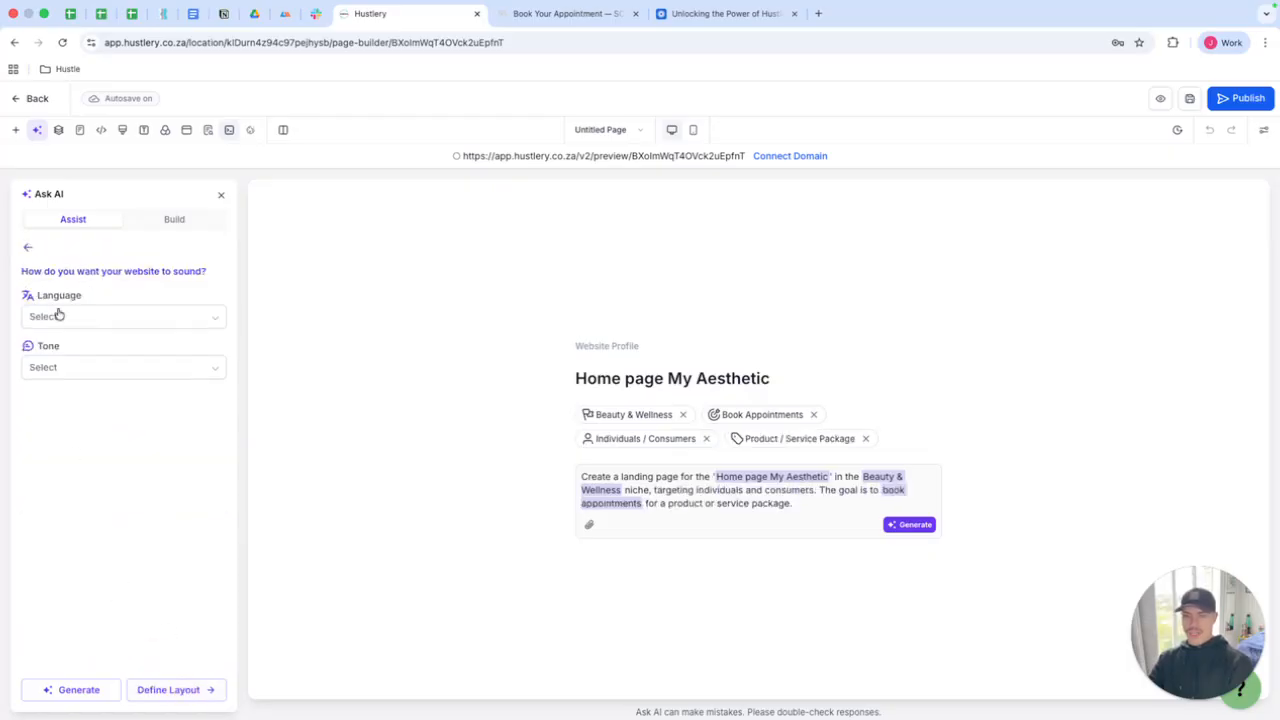
{"action": "left_click", "coordinate": [77, 320]}
{"action": "left_click", "coordinate": [82, 360]}
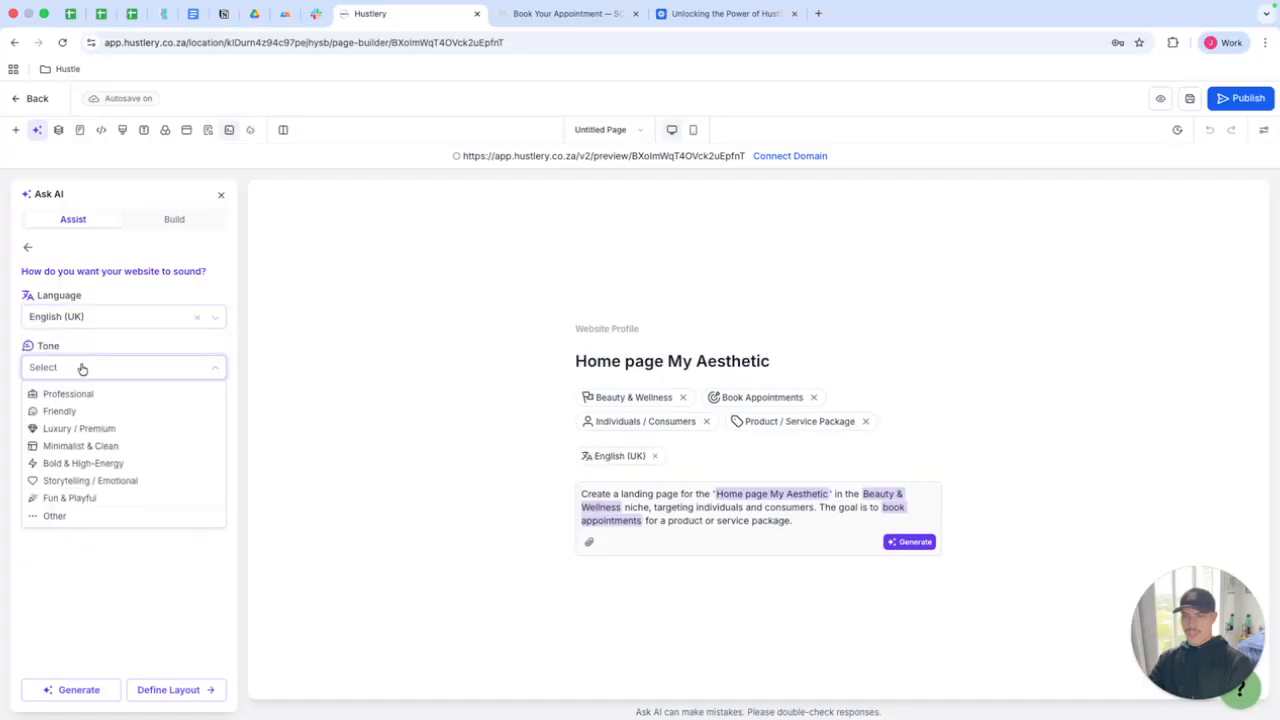
{"action": "left_click", "coordinate": [83, 430]}
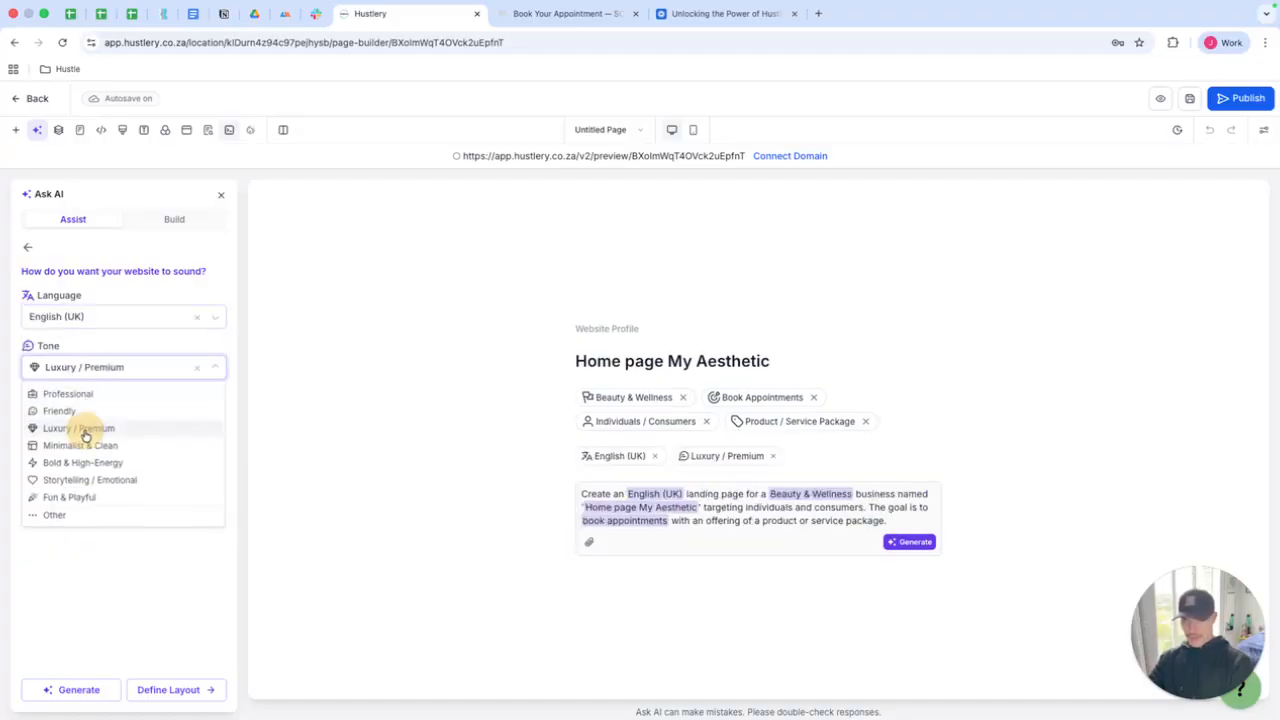
Step: Continue to the layout definition and choose the Soft Pastels colour scheme with the Playful font
{"action": "left_click", "coordinate": [175, 690]}
{"action": "left_click", "coordinate": [107, 318]}
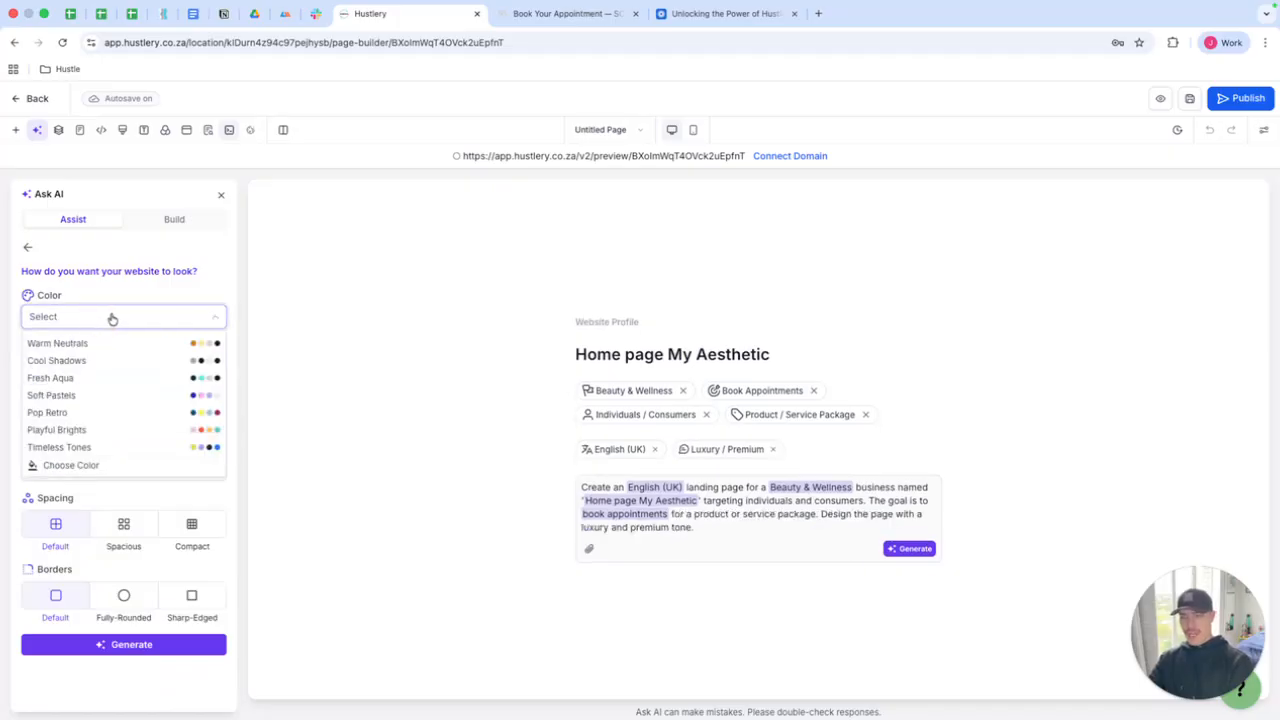
{"action": "left_click", "coordinate": [146, 400]}
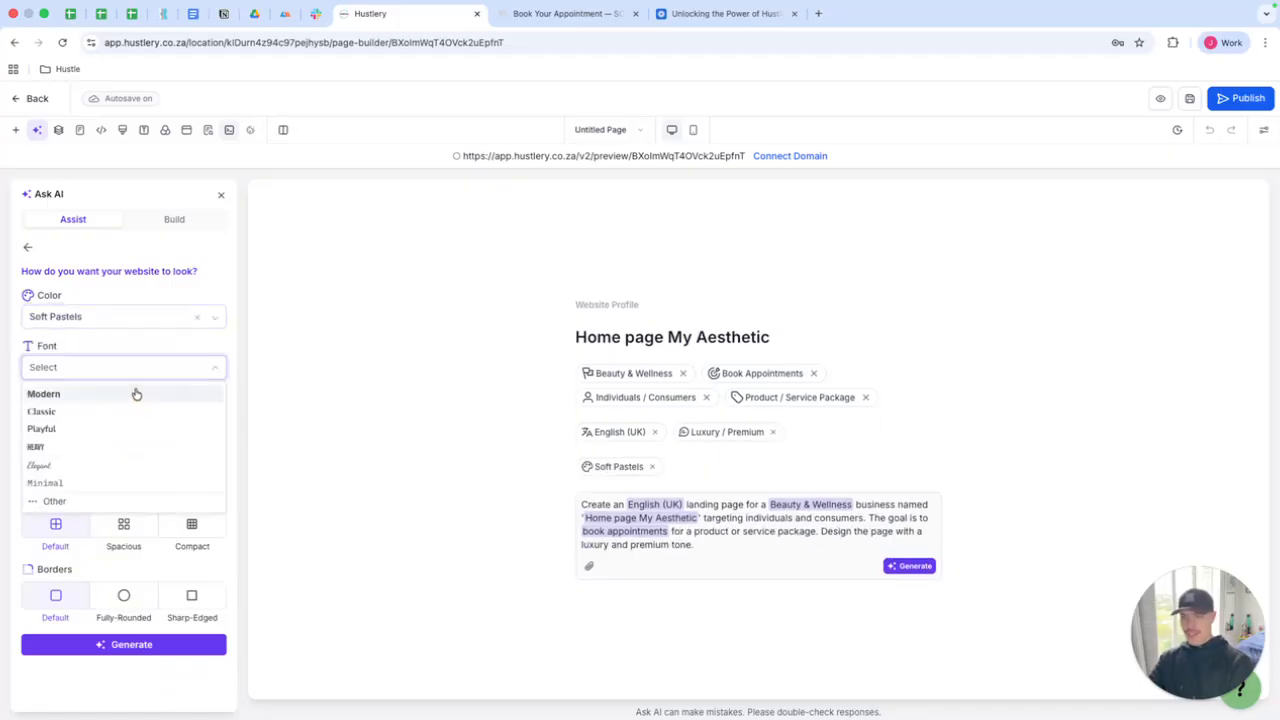
{"action": "left_click", "coordinate": [66, 429]}
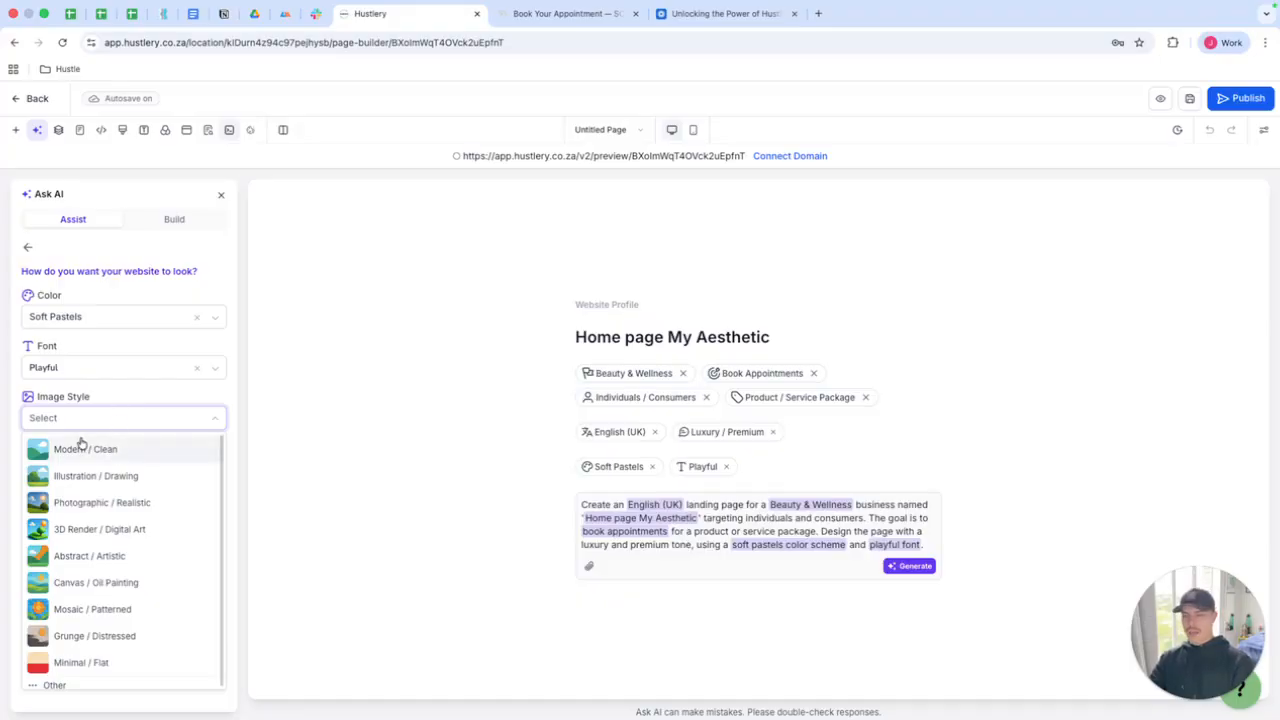
{"action": "scroll", "coordinate": [102, 468], "scroll_direction": "down", "scroll_amount": 1}
{"action": "scroll", "coordinate": [102, 468], "scroll_direction": "down", "scroll_amount": 1}
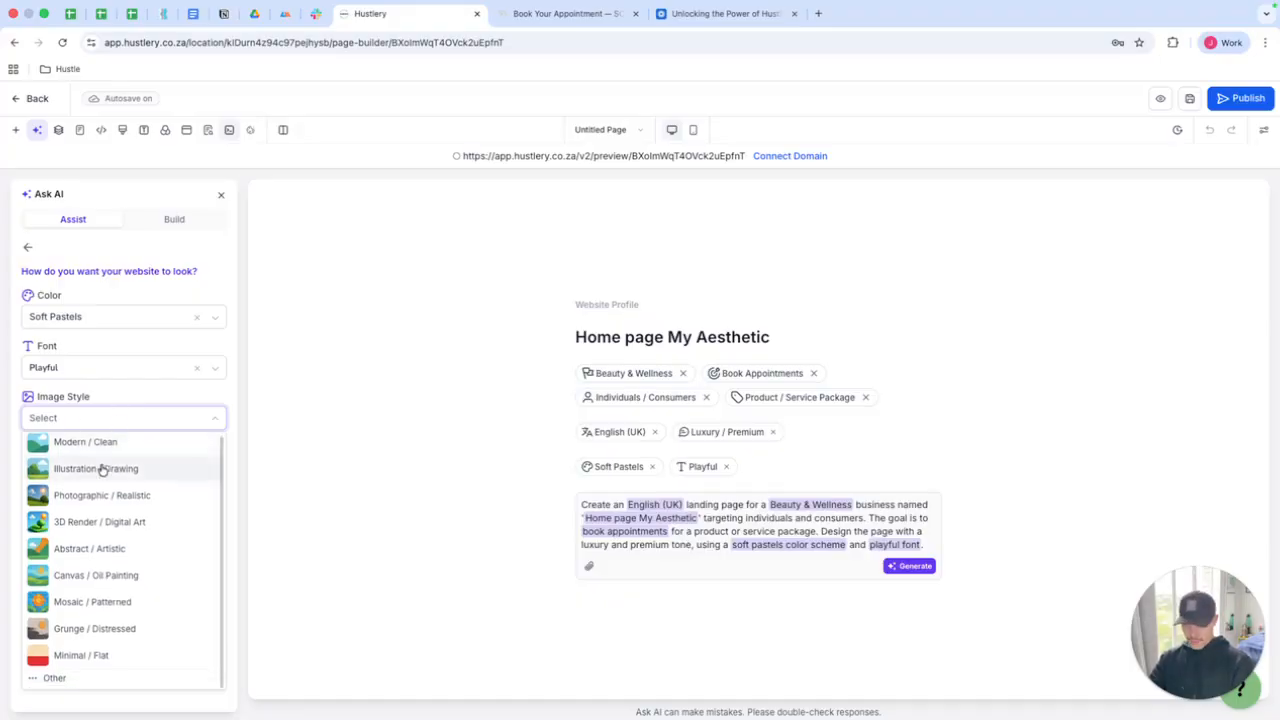
Step: Search the web for lovart in a new tab, view the Lovart design site and return to the website builder
{"action": "left_click", "coordinate": [818, 14]}
{"action": "left_click", "coordinate": [648, 43]}
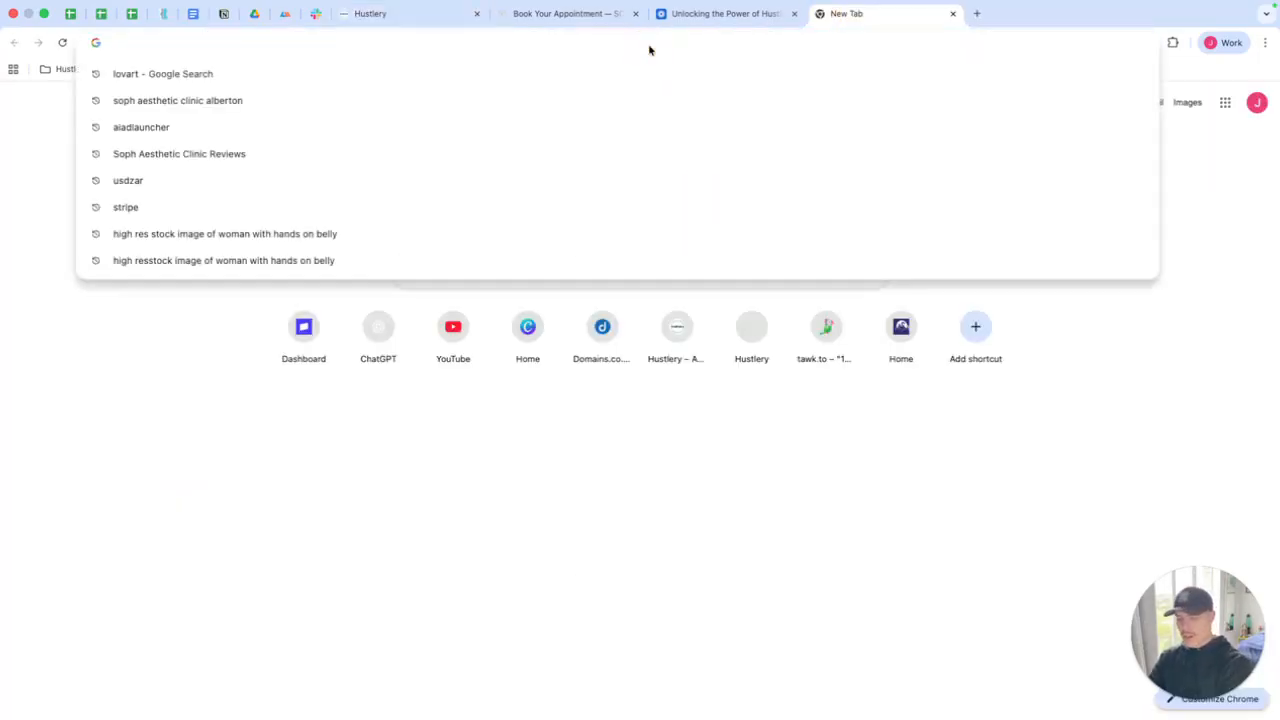
{"action": "left_click", "coordinate": [200, 74]}
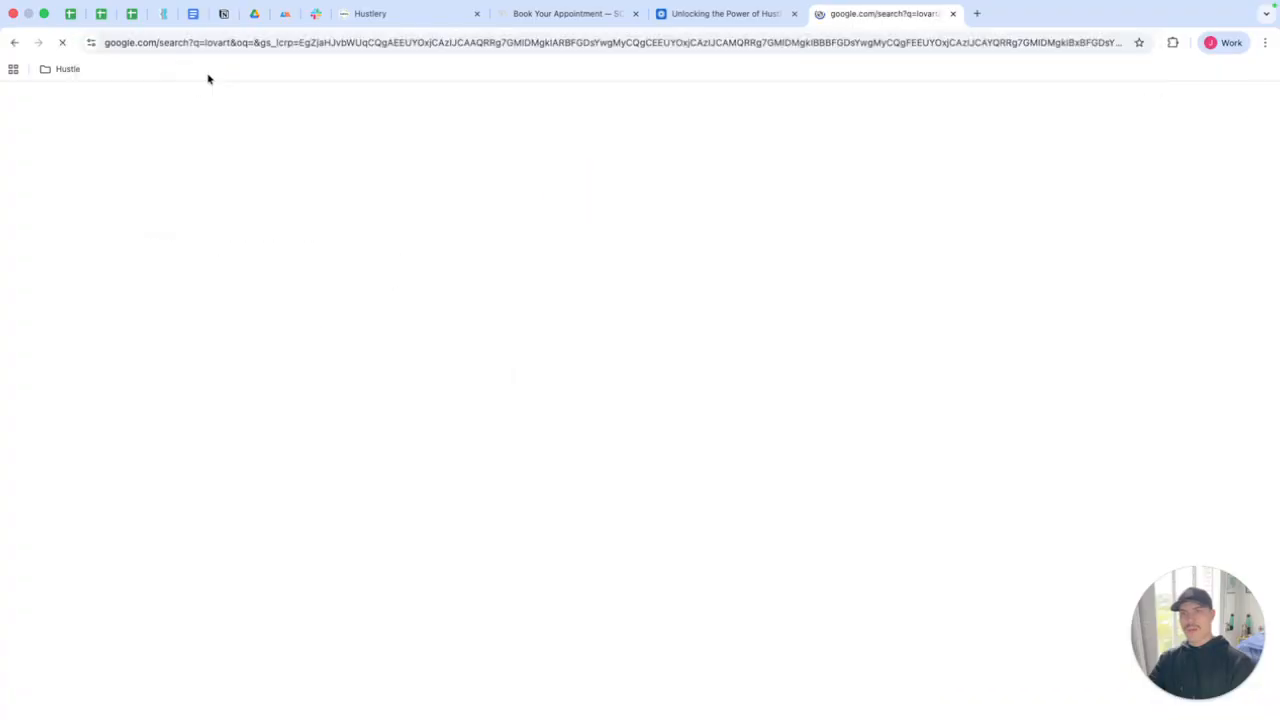
{"action": "left_click", "coordinate": [178, 280]}
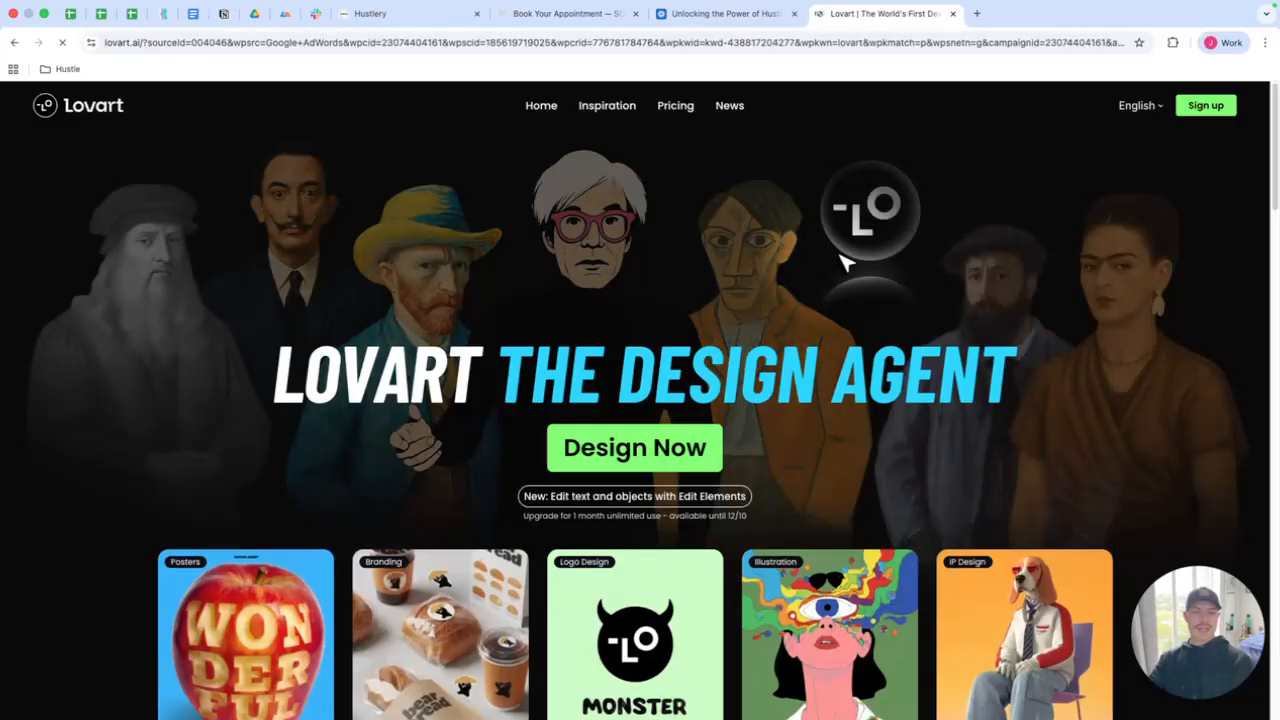
{"action": "left_click", "coordinate": [954, 14]}
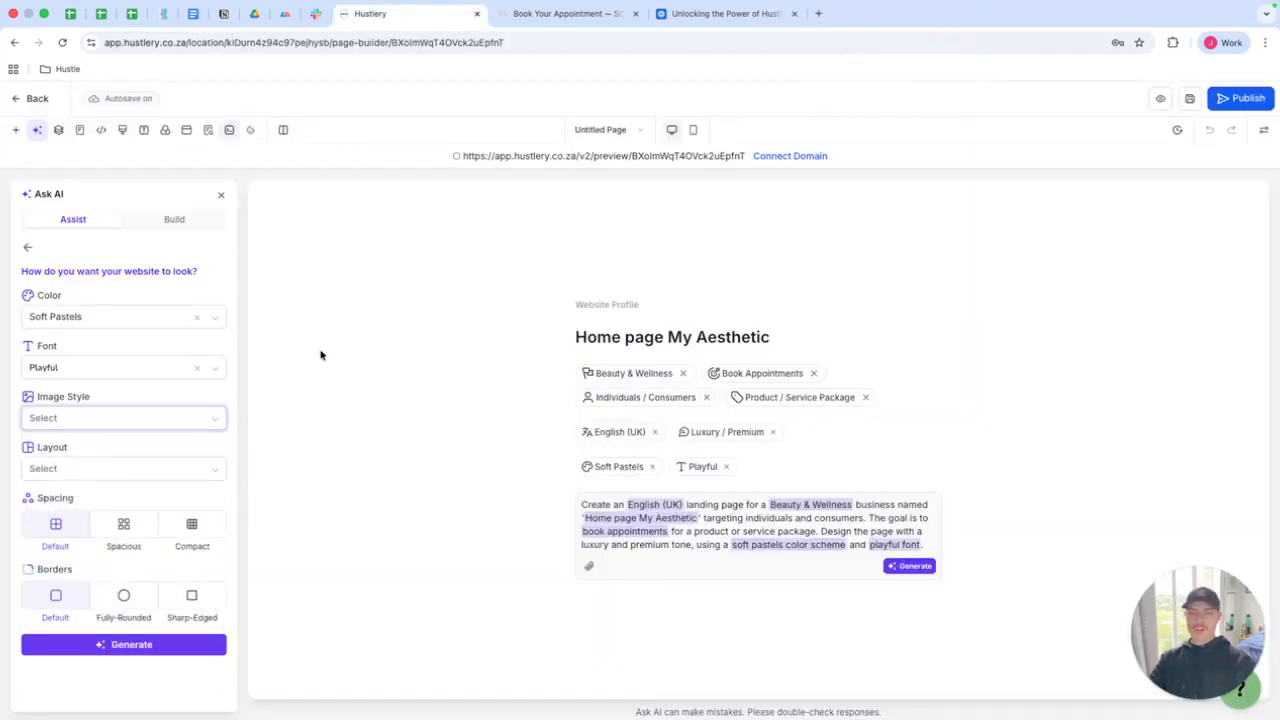
Step: Set the image style to Photographic / Realistic and the layout to Minimal / Clean
{"action": "left_click", "coordinate": [77, 417]}
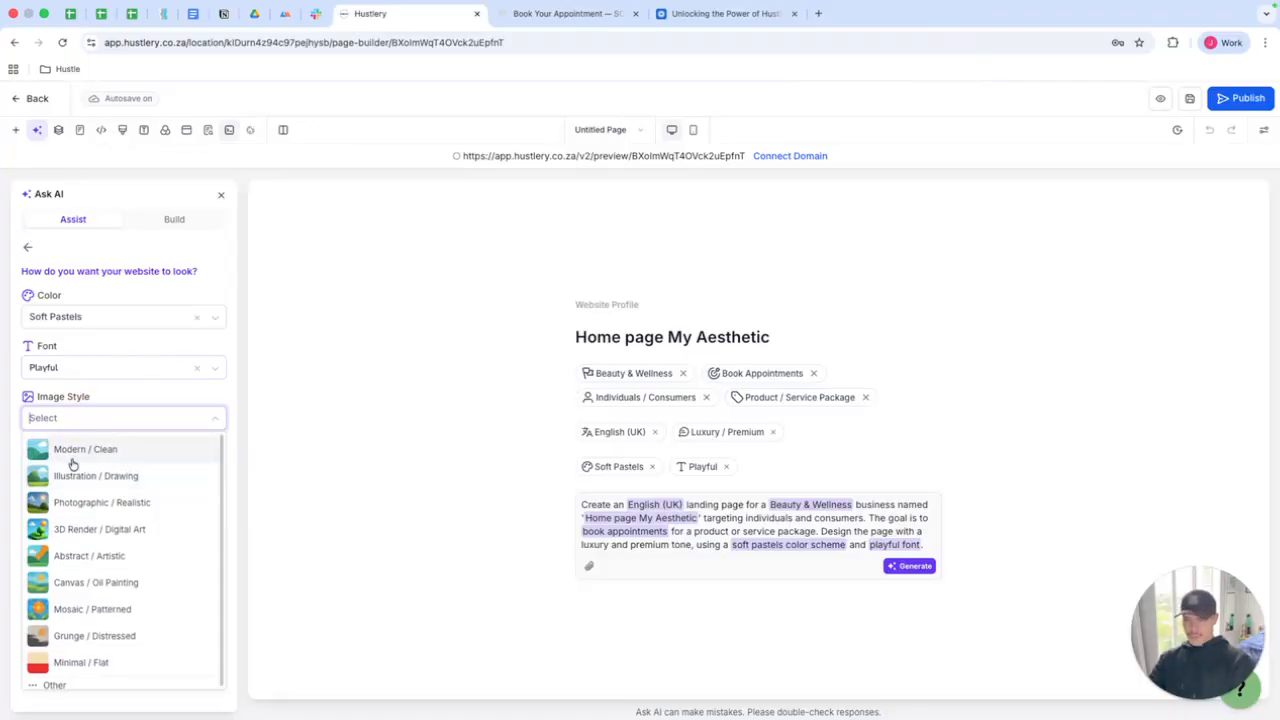
{"action": "scroll", "coordinate": [94, 477], "scroll_direction": "down", "scroll_amount": 1}
{"action": "left_click", "coordinate": [114, 498]}
{"action": "left_click", "coordinate": [156, 469]}
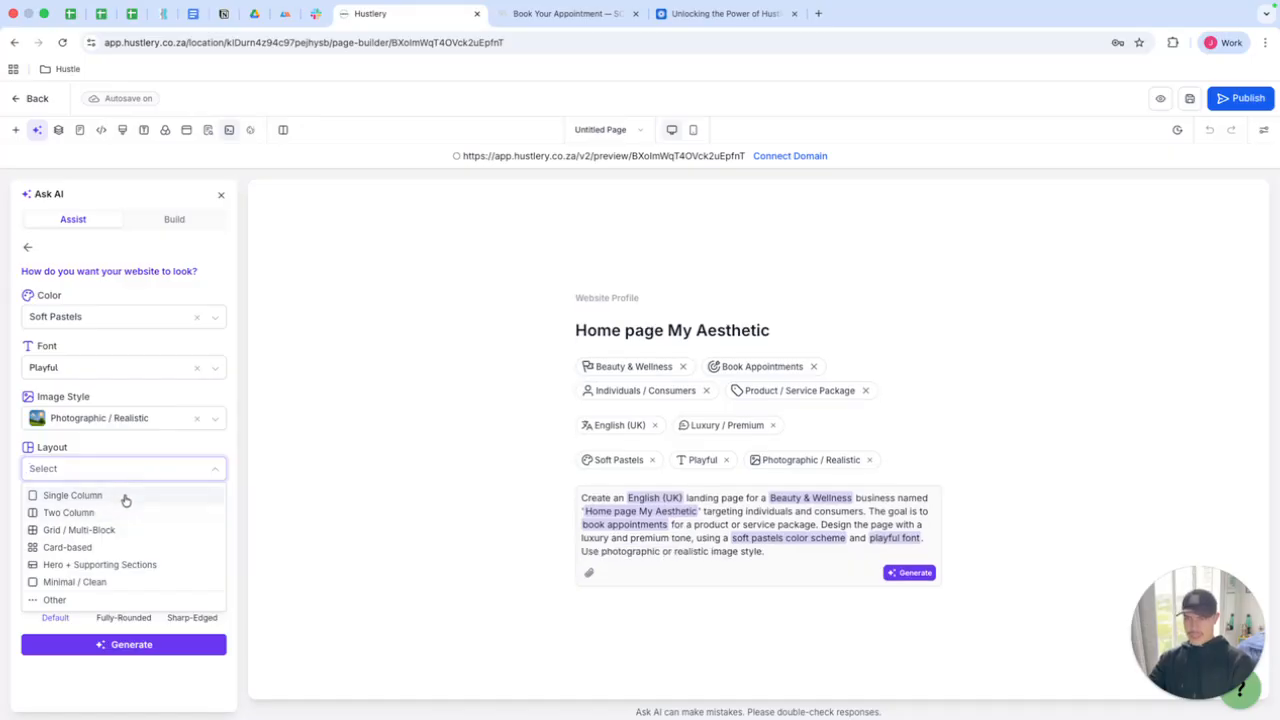
{"action": "left_click", "coordinate": [101, 581]}
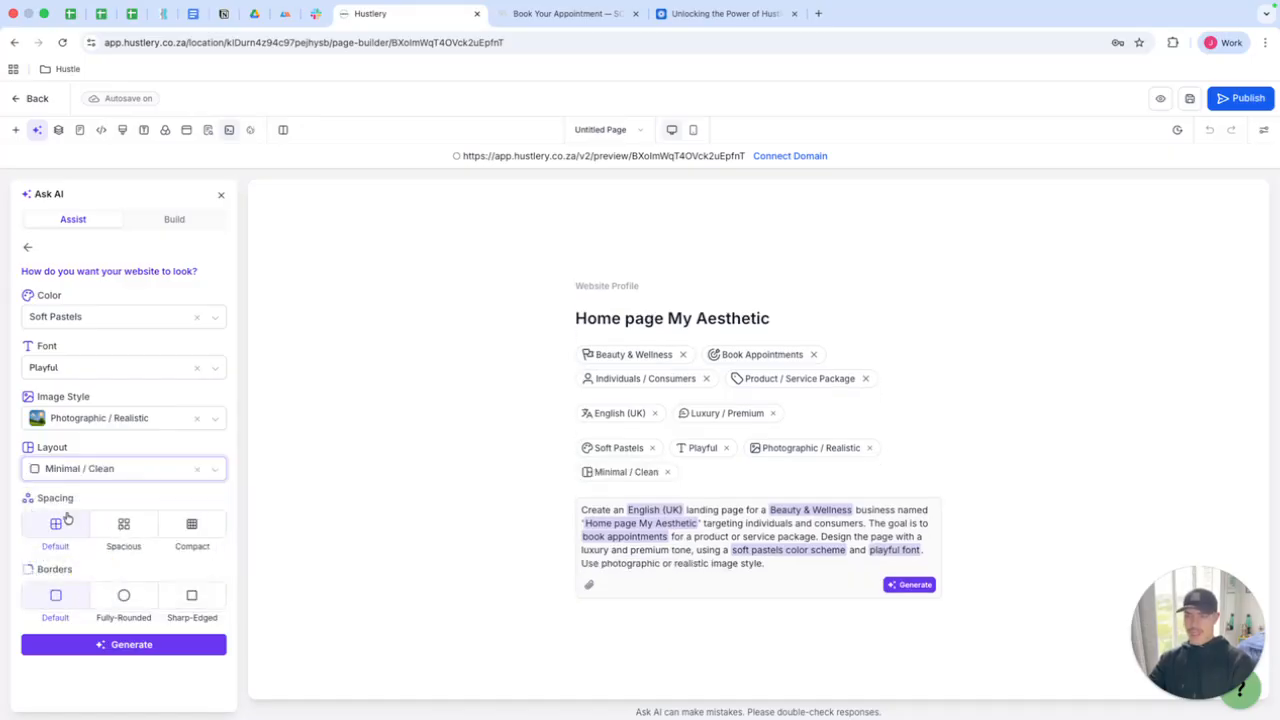
Step: Try Spacious spacing, set it back to Default and generate the website page
{"action": "left_click", "coordinate": [124, 522]}
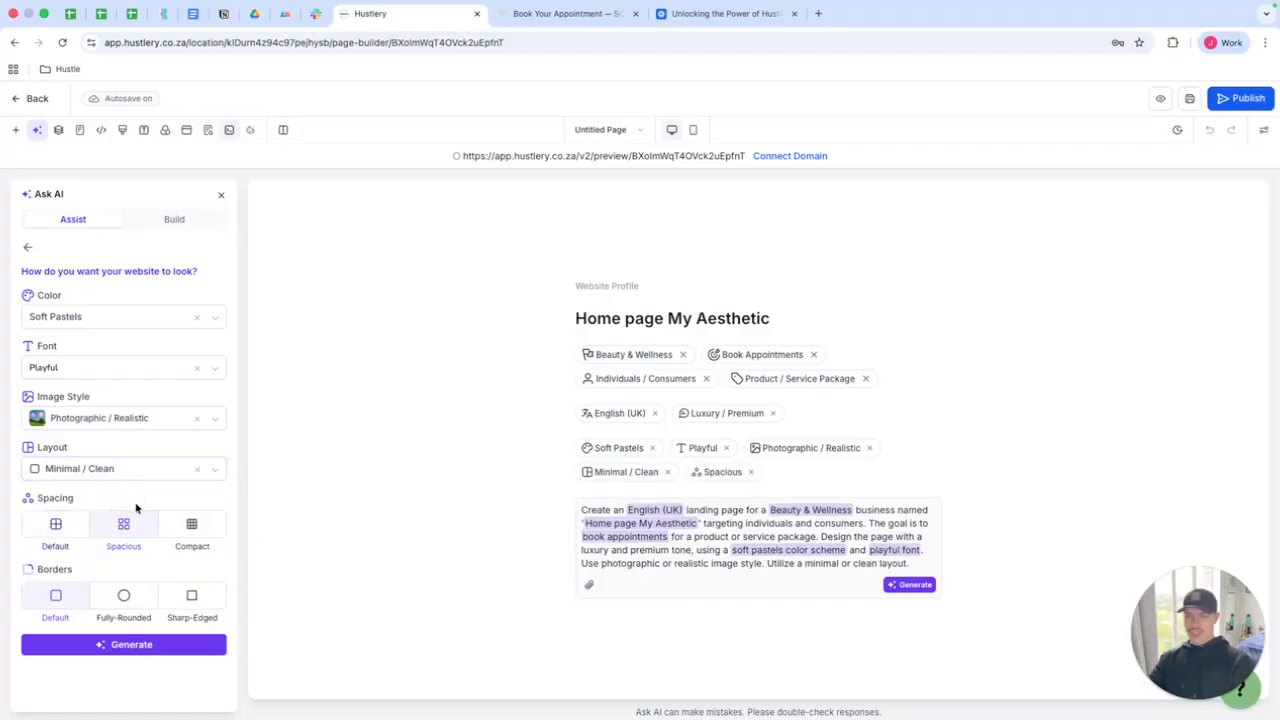
{"action": "left_click", "coordinate": [73, 529]}
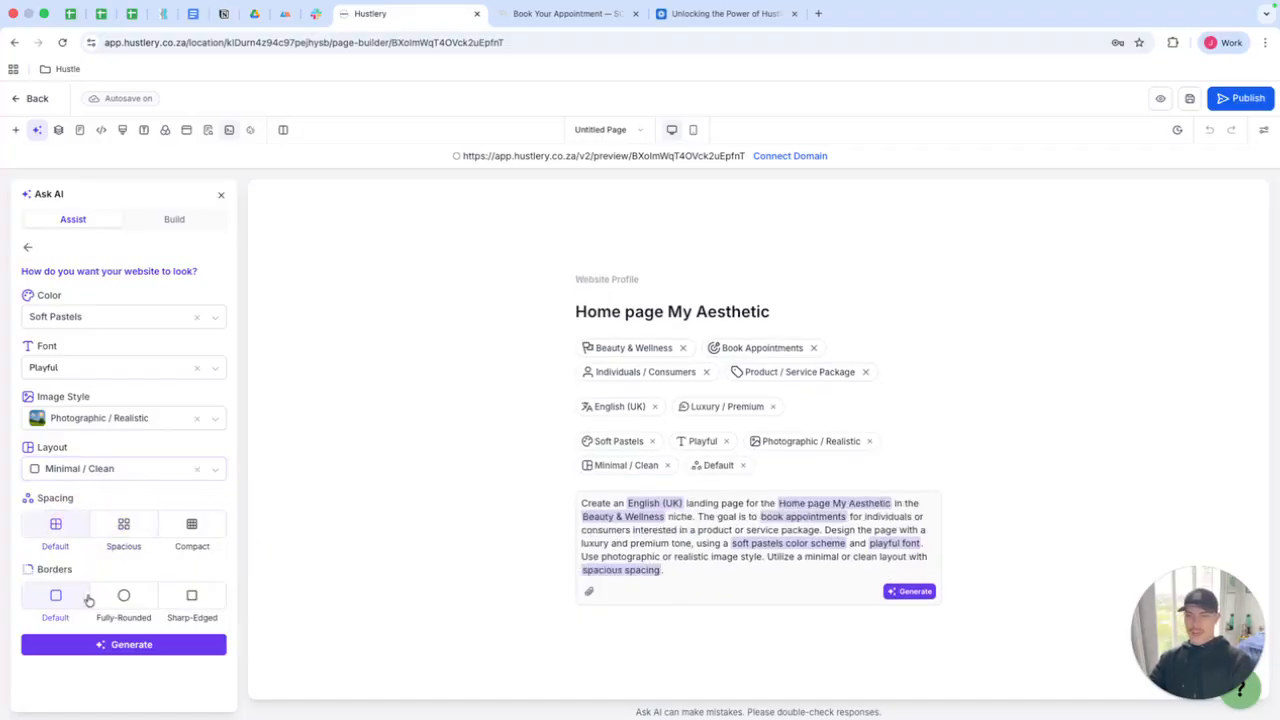
{"action": "left_click", "coordinate": [140, 643]}
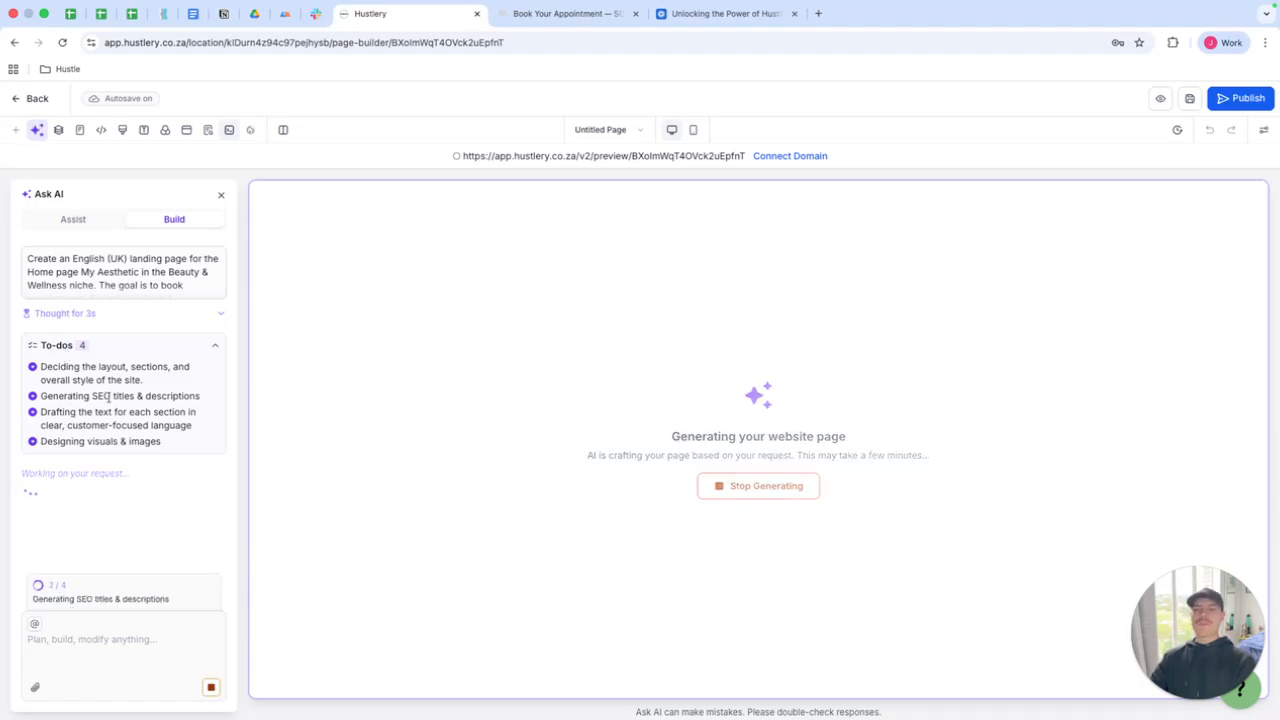
{"action": "left_click_drag", "start_coordinate": [91, 396], "coordinate": [201, 410]}
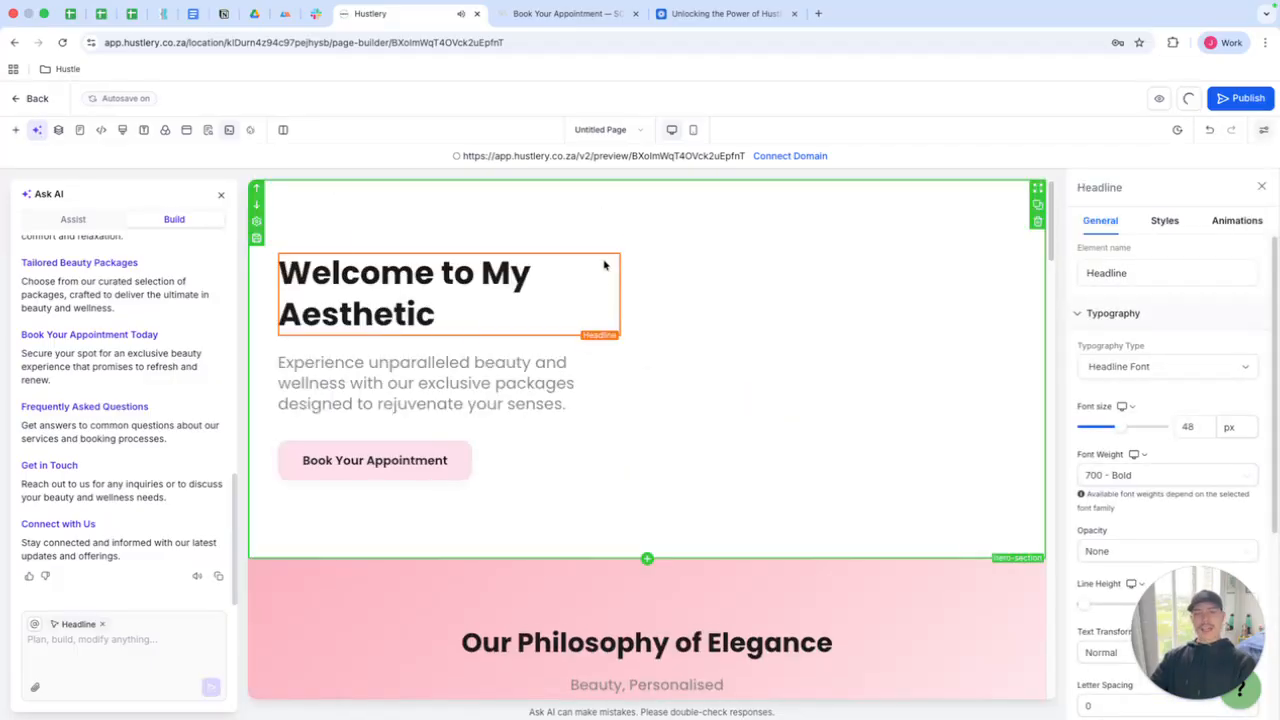
Step: Look over the hero and philosophy sections of the generated home page
{"action": "scroll", "coordinate": [626, 291], "scroll_direction": "down", "scroll_amount": 1}
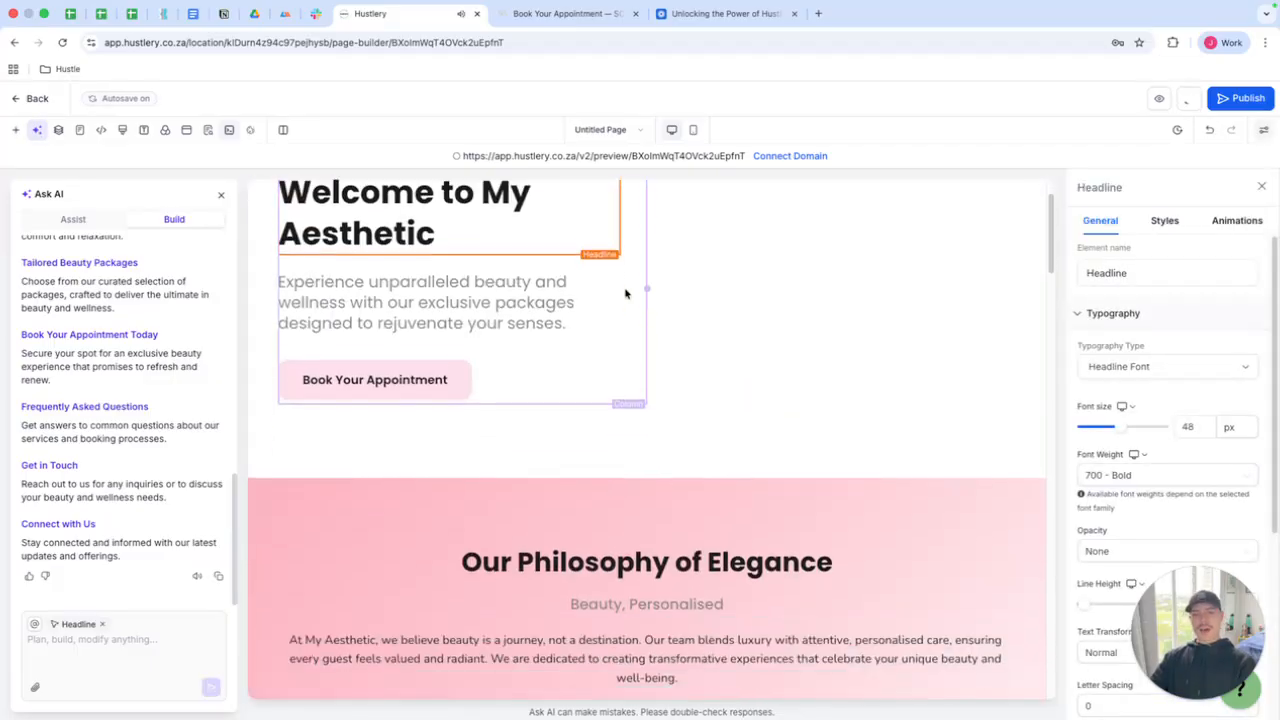
{"action": "scroll", "coordinate": [790, 389], "scroll_direction": "down", "scroll_amount": 1}
{"action": "scroll", "coordinate": [788, 421], "scroll_direction": "up", "scroll_amount": 1}
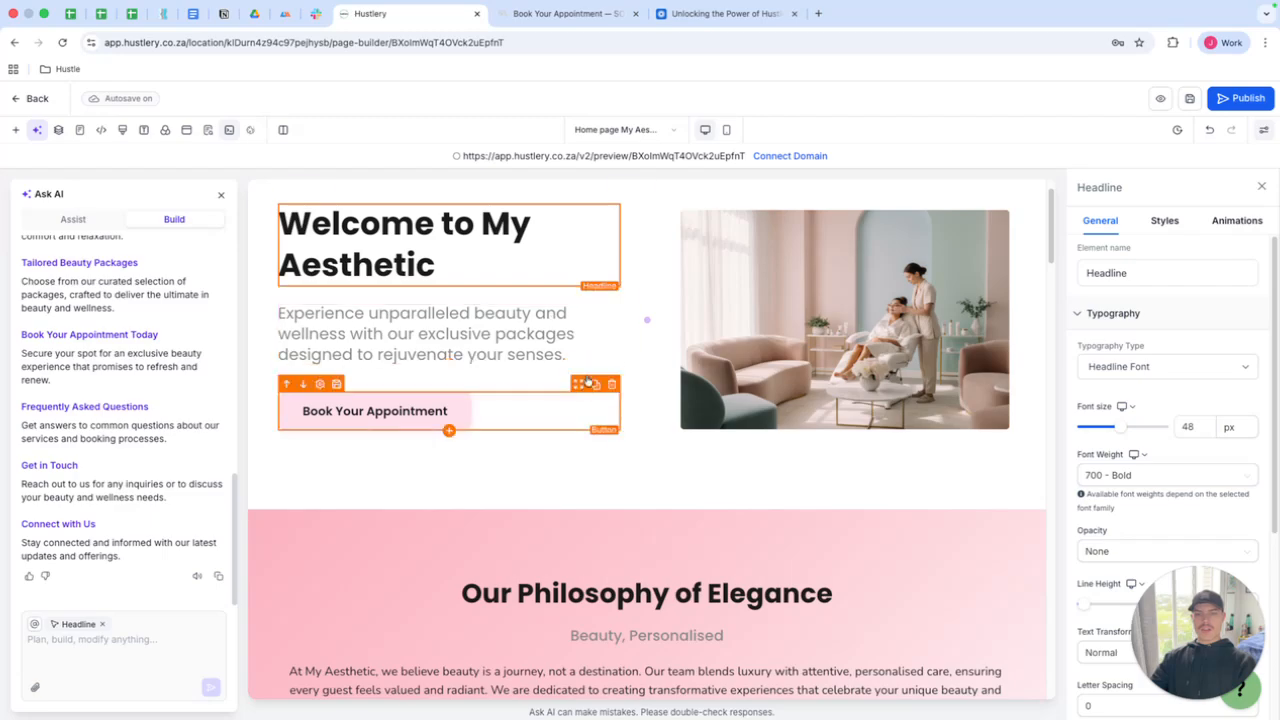
{"action": "scroll", "coordinate": [420, 400], "scroll_direction": "up", "scroll_amount": 1}
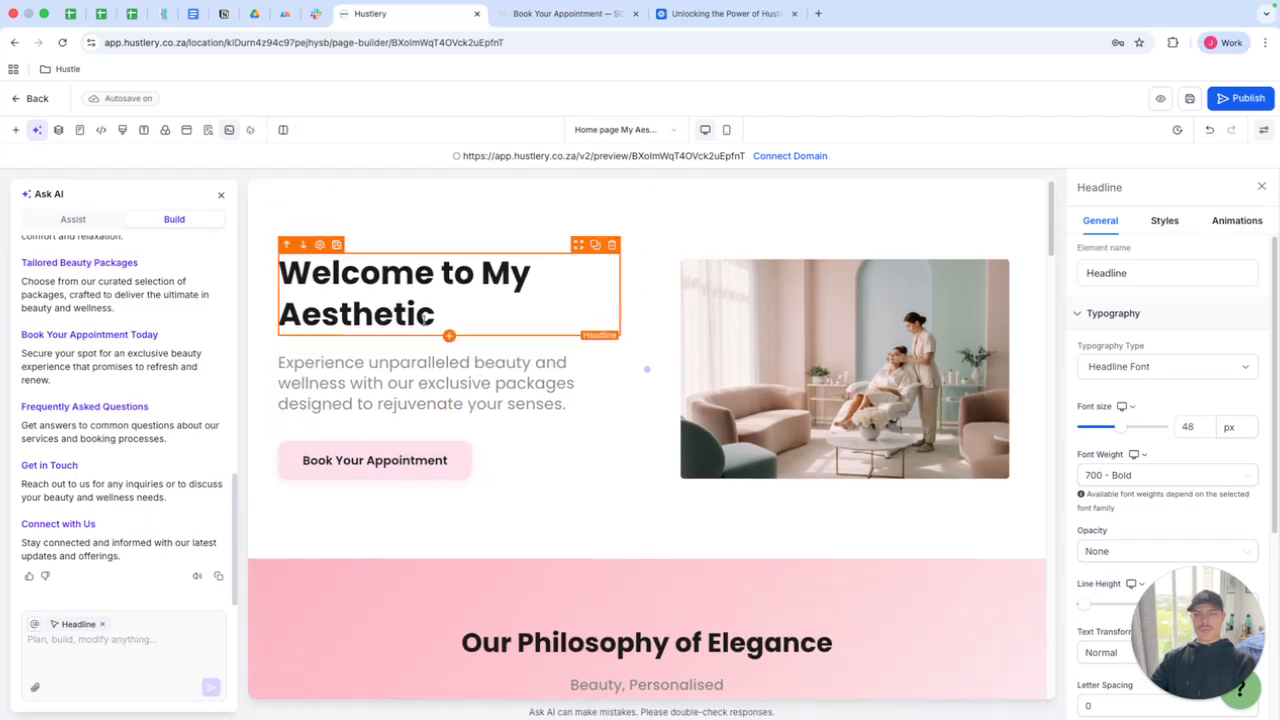
Step: Examine the generated philosophy, beauty treatments, client testimonials and Our Luxurious Spaces sections, including the hero's booking button
{"action": "left_click", "coordinate": [508, 452]}
{"action": "scroll", "coordinate": [624, 427], "scroll_direction": "down", "scroll_amount": 5}
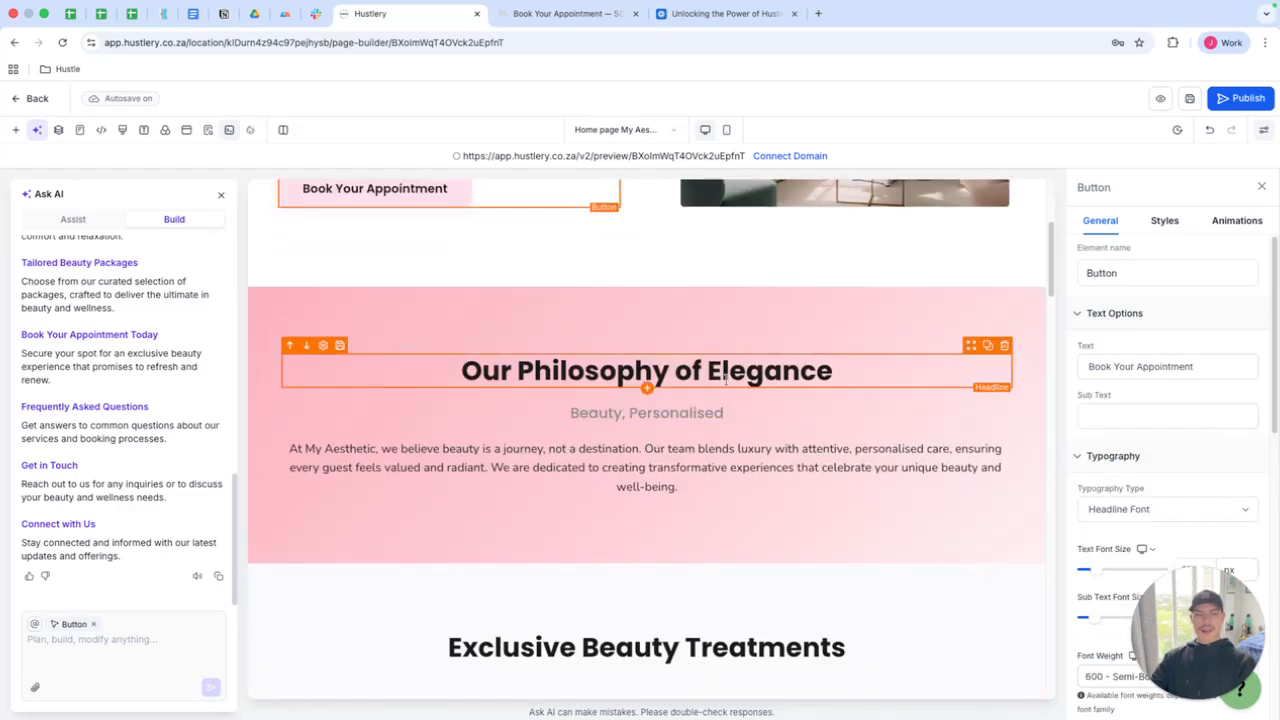
{"action": "scroll", "coordinate": [686, 383], "scroll_direction": "down", "scroll_amount": 2}
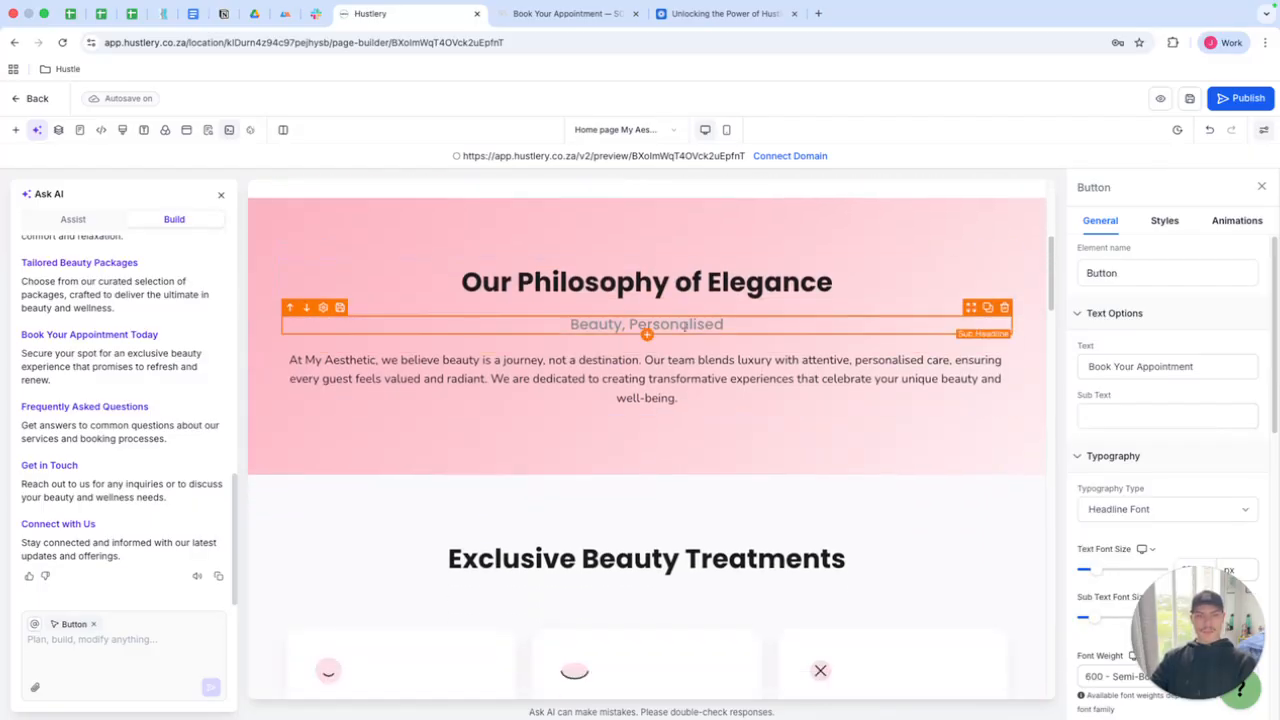
{"action": "scroll", "coordinate": [700, 395], "scroll_direction": "down", "scroll_amount": 4}
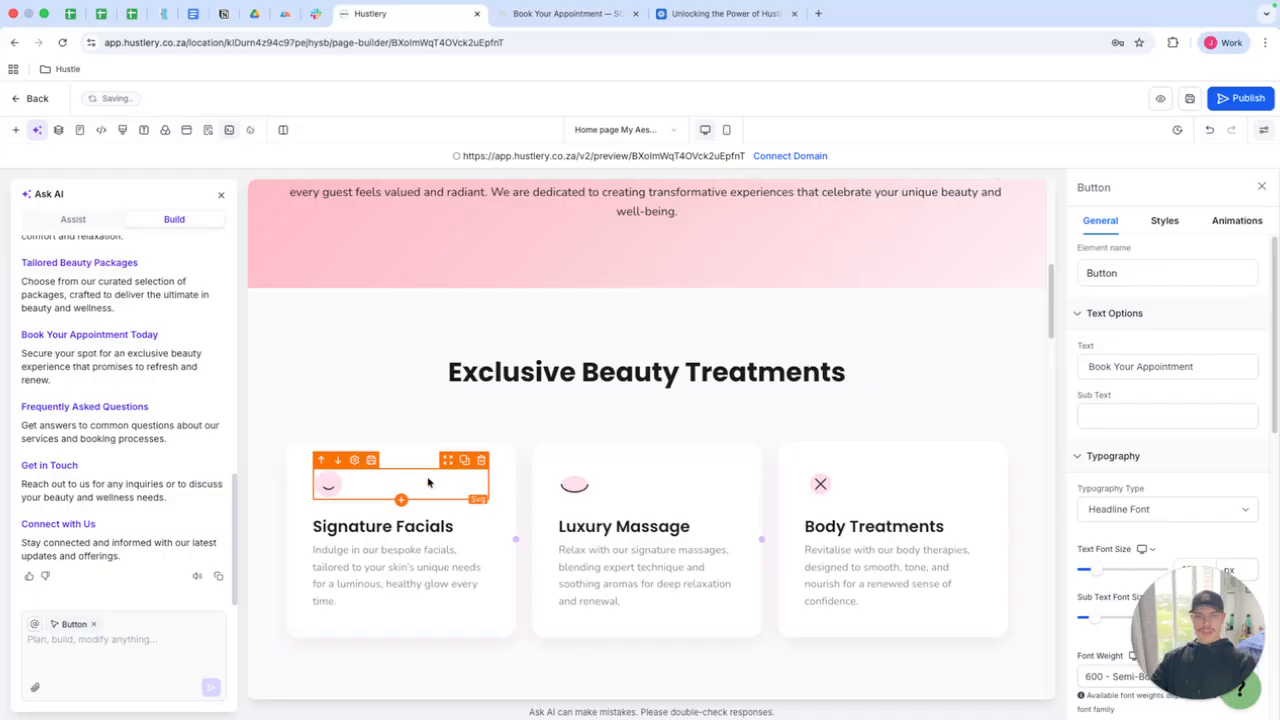
{"action": "scroll", "coordinate": [570, 423], "scroll_direction": "down", "scroll_amount": 5}
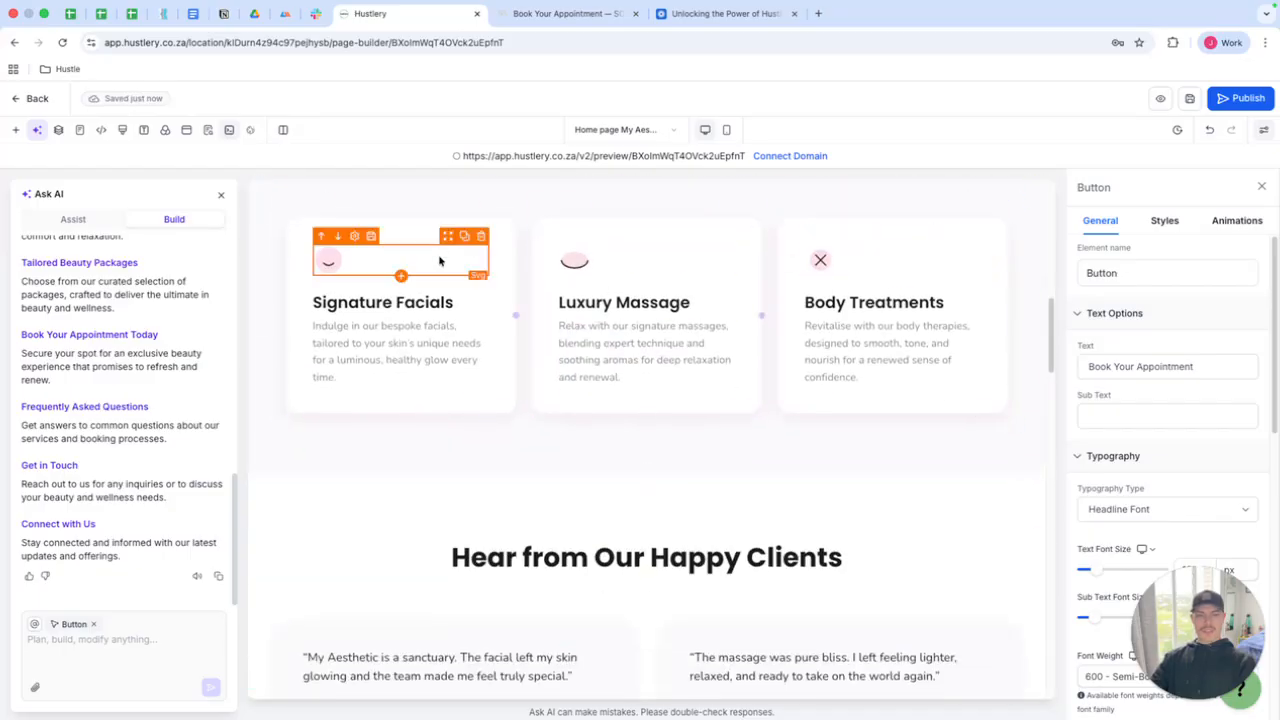
{"action": "scroll", "coordinate": [654, 369], "scroll_direction": "down", "scroll_amount": 3}
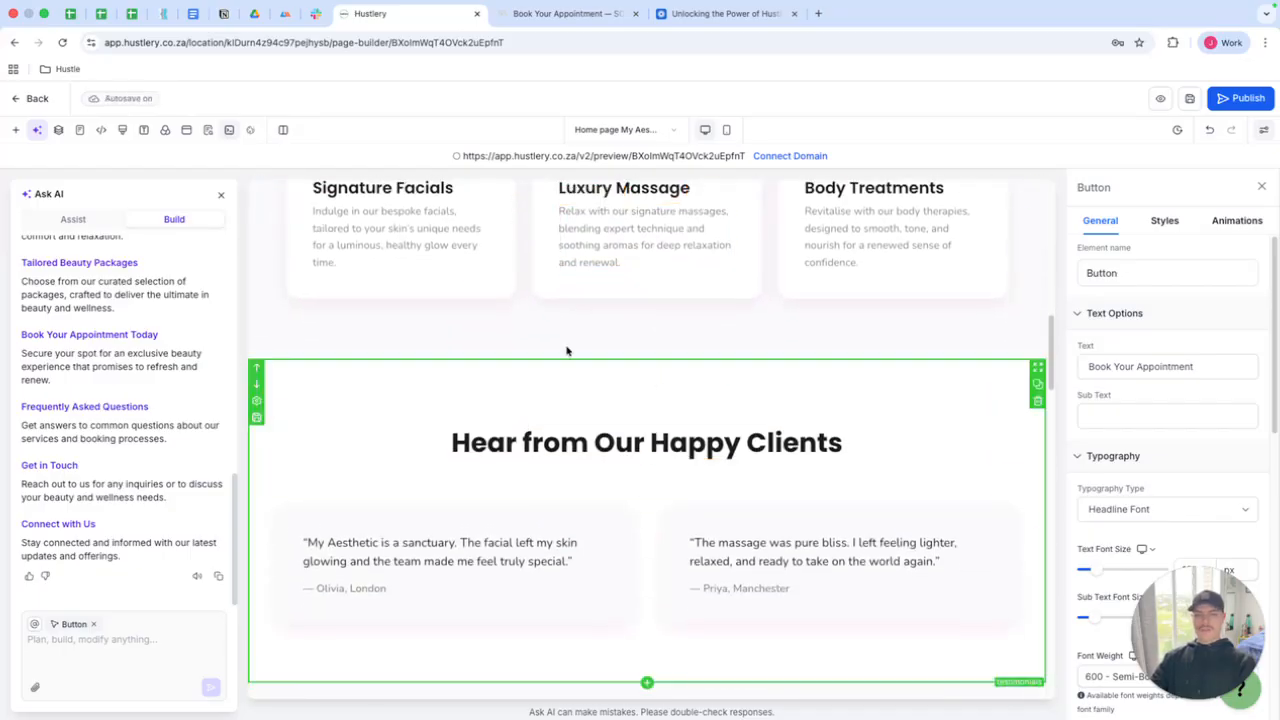
{"action": "scroll", "coordinate": [646, 449], "scroll_direction": "down", "scroll_amount": 3}
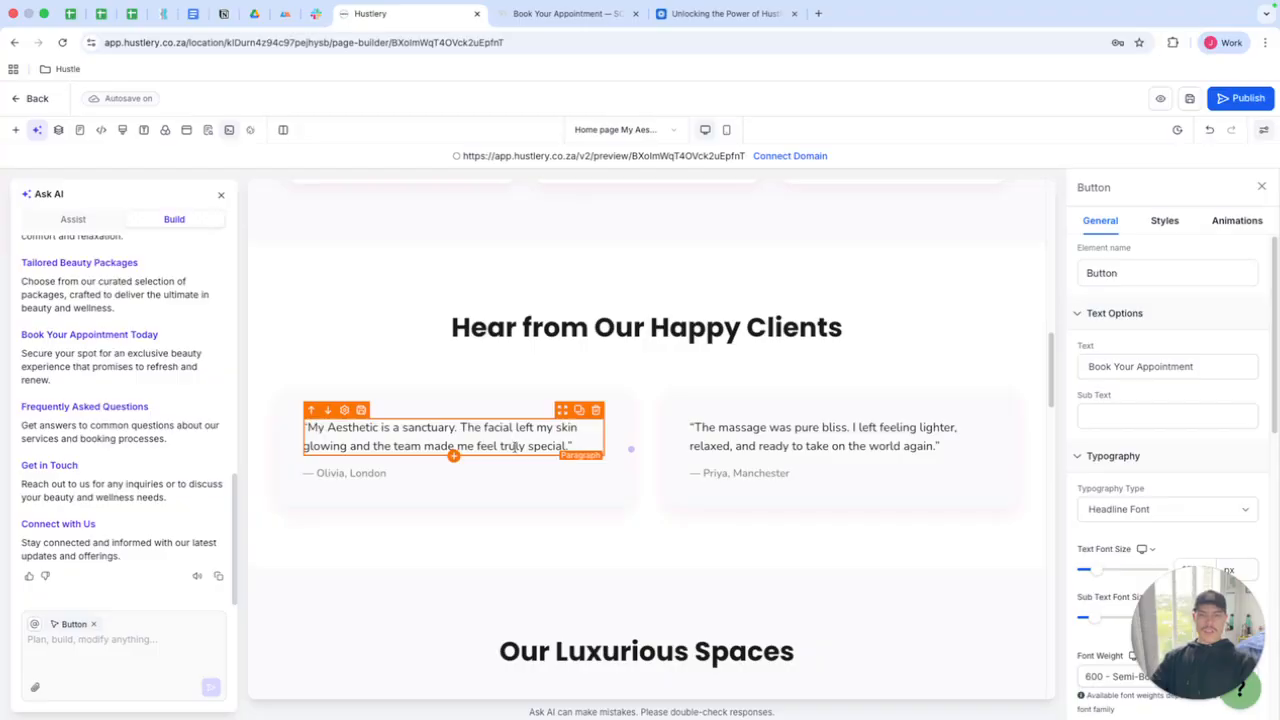
{"action": "scroll", "coordinate": [514, 449], "scroll_direction": "down", "scroll_amount": 4}
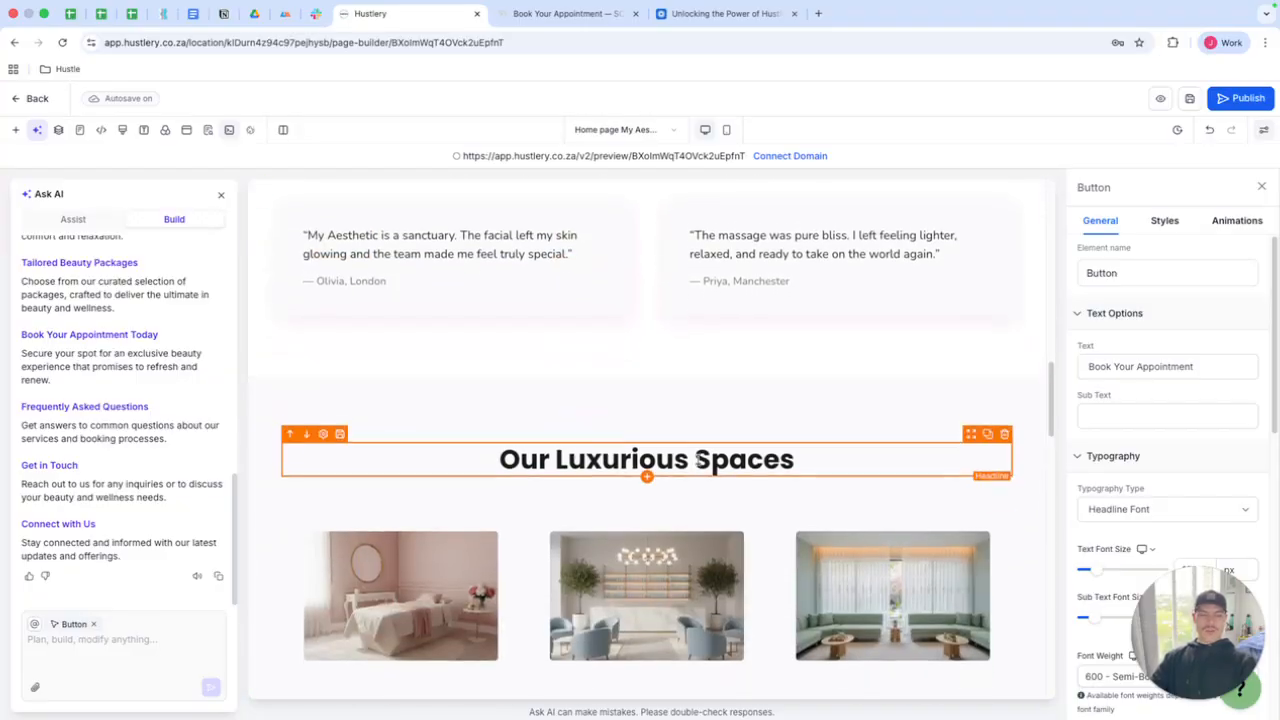
{"action": "scroll", "coordinate": [697, 457], "scroll_direction": "down", "scroll_amount": 4}
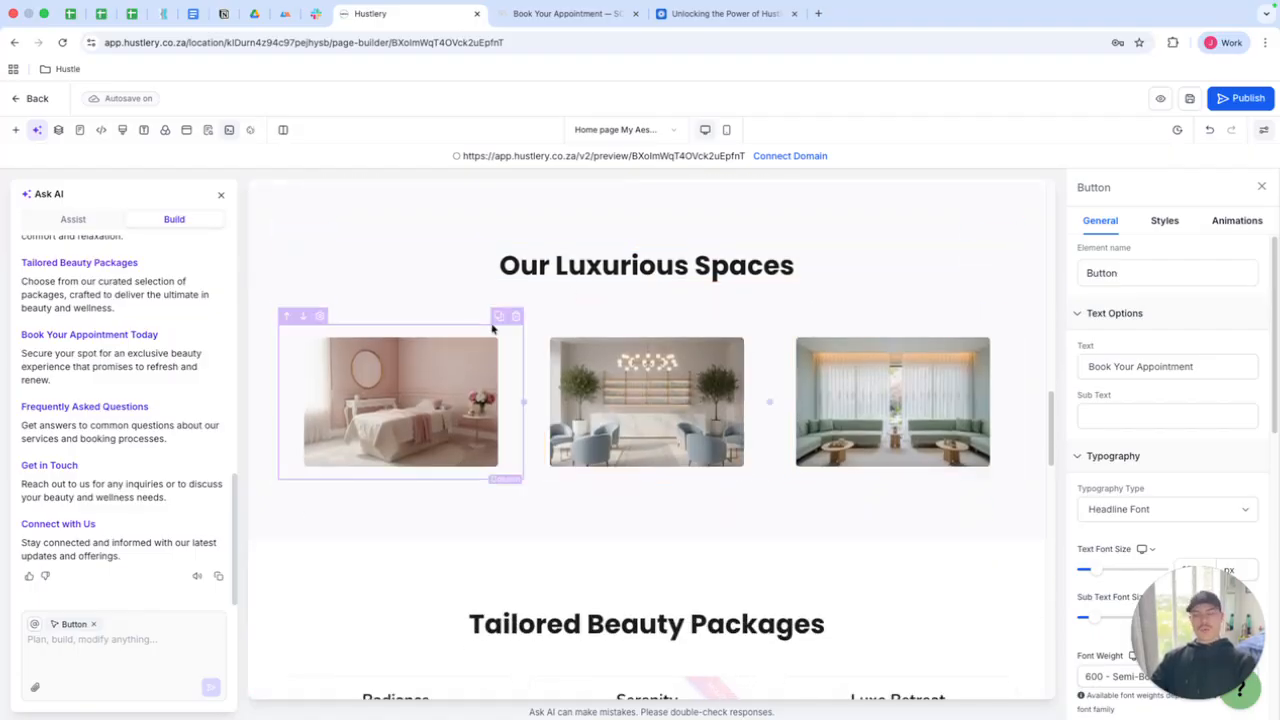
Step: Review the Tailored Beauty Packages pricing table, the Book Your Appointment Today section and the Frequently Asked Questions
{"action": "scroll", "coordinate": [440, 359], "scroll_direction": "down", "scroll_amount": 2}
{"action": "scroll", "coordinate": [440, 359], "scroll_direction": "down", "scroll_amount": 5}
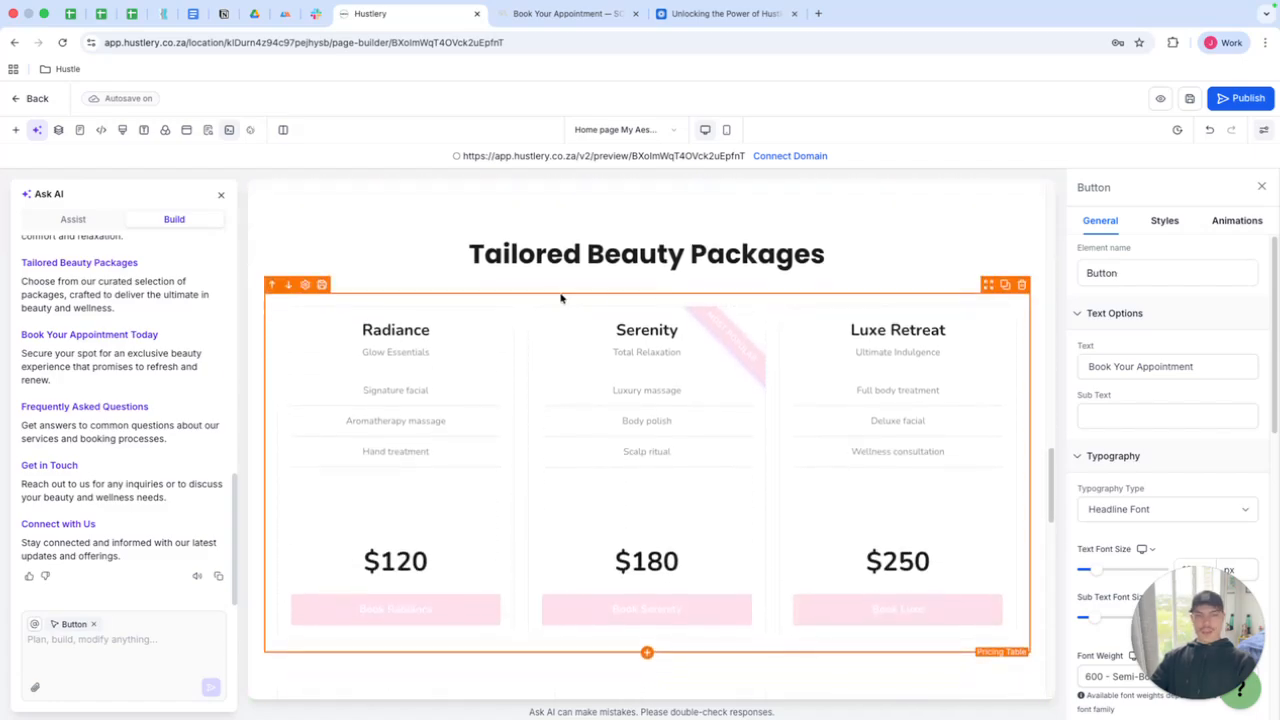
{"action": "left_click", "coordinate": [953, 501]}
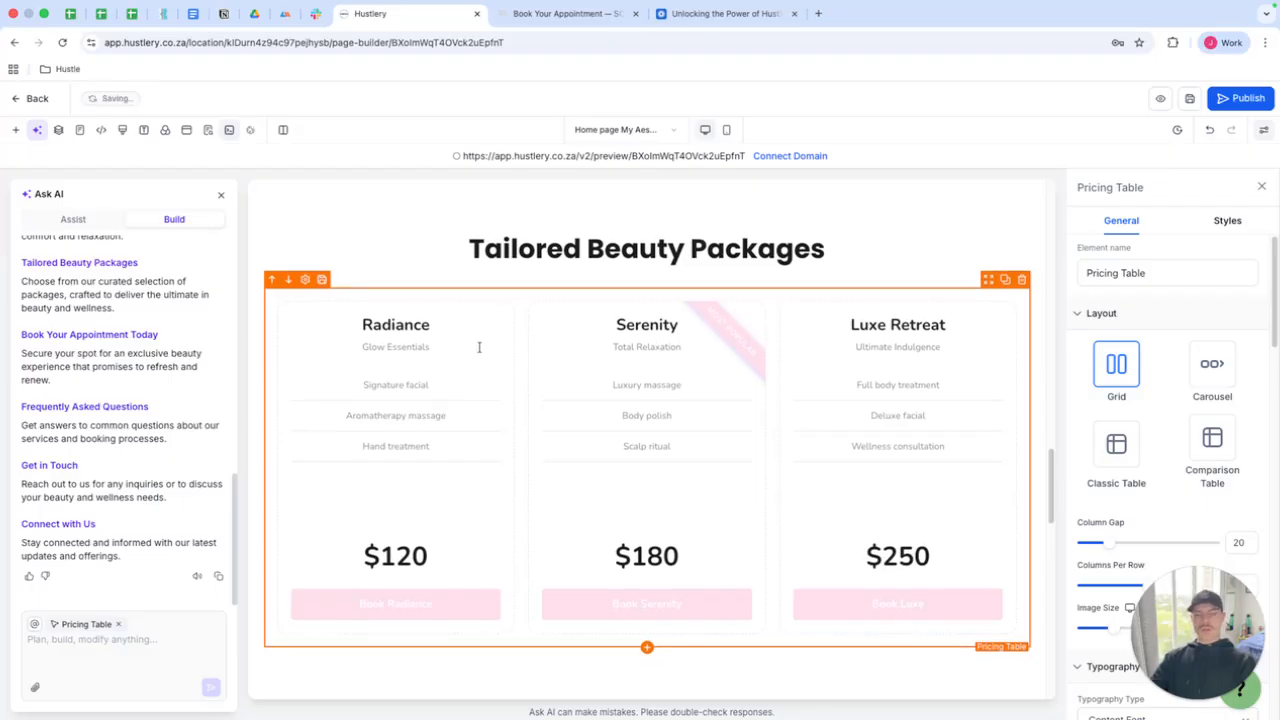
{"action": "scroll", "coordinate": [480, 350], "scroll_direction": "down", "scroll_amount": 5}
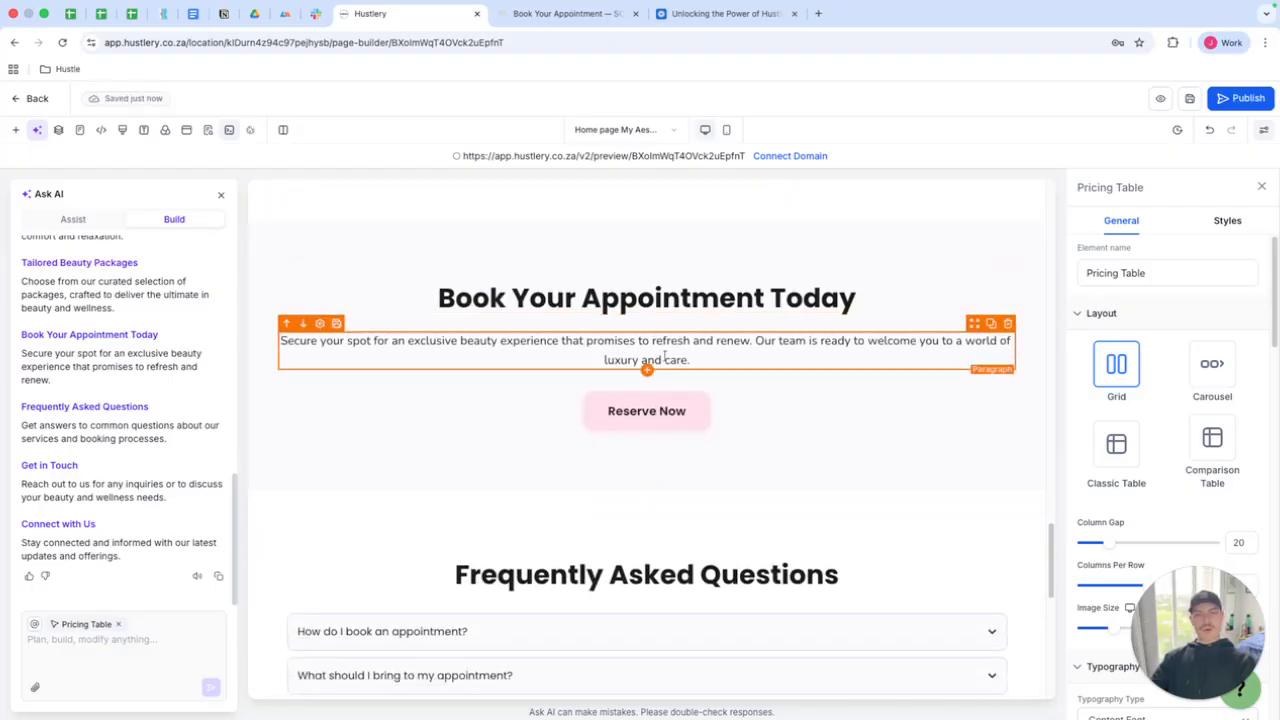
{"action": "left_click", "coordinate": [738, 412]}
{"action": "scroll", "coordinate": [730, 413], "scroll_direction": "down", "scroll_amount": 3}
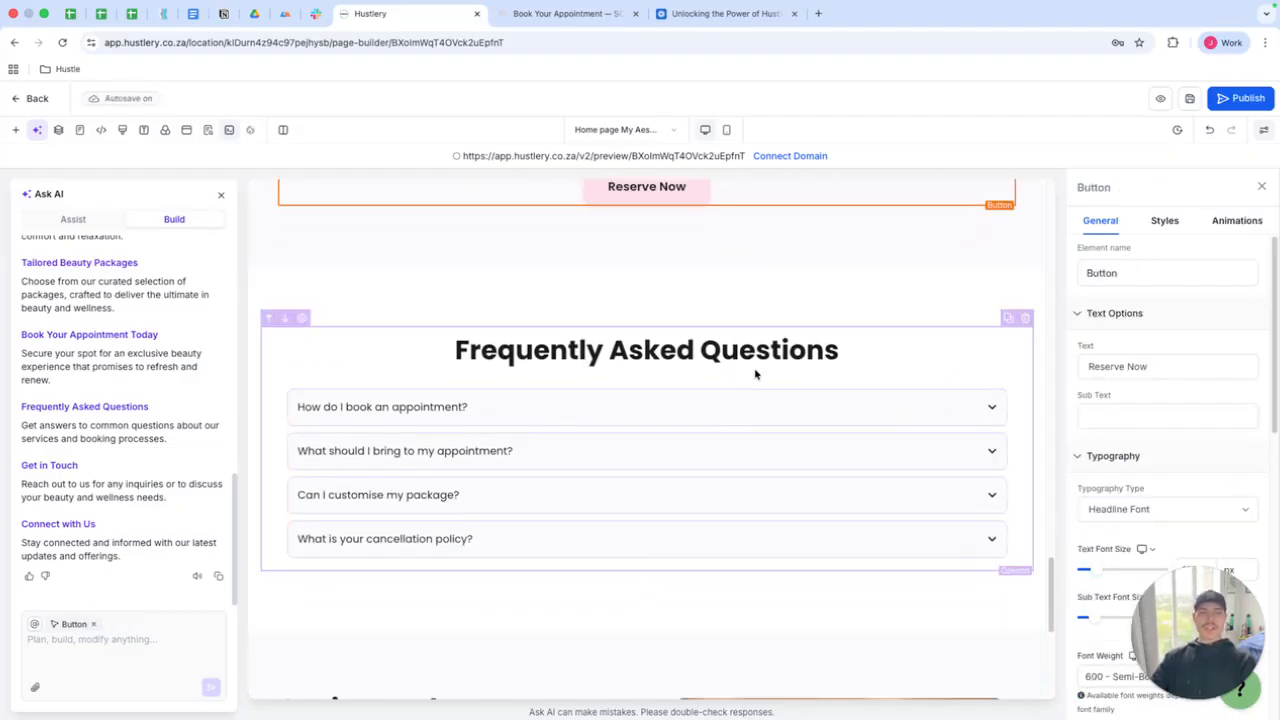
{"action": "left_click", "coordinate": [750, 362]}
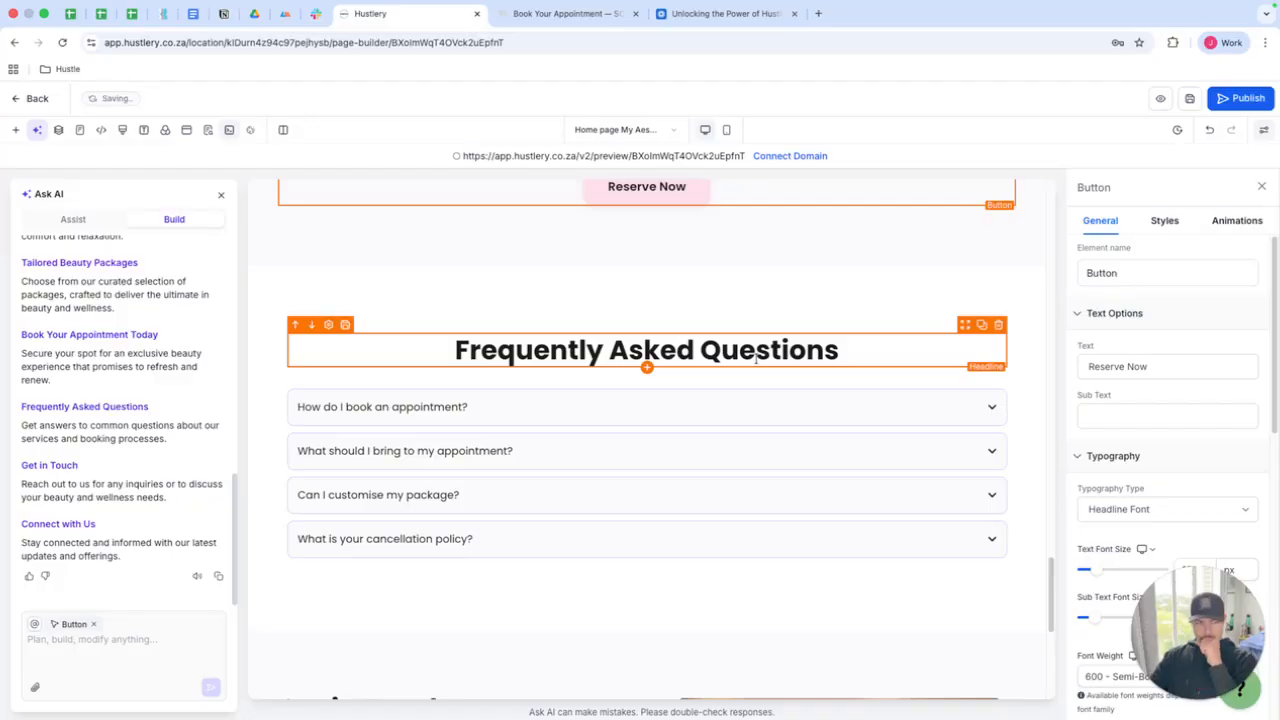
Step: Assign the existing Contact Form to the empty form element in the Get in Touch section
{"action": "scroll", "coordinate": [877, 363], "scroll_direction": "down", "scroll_amount": 2}
{"action": "scroll", "coordinate": [879, 364], "scroll_direction": "down", "scroll_amount": 3}
{"action": "left_click", "coordinate": [686, 374]}
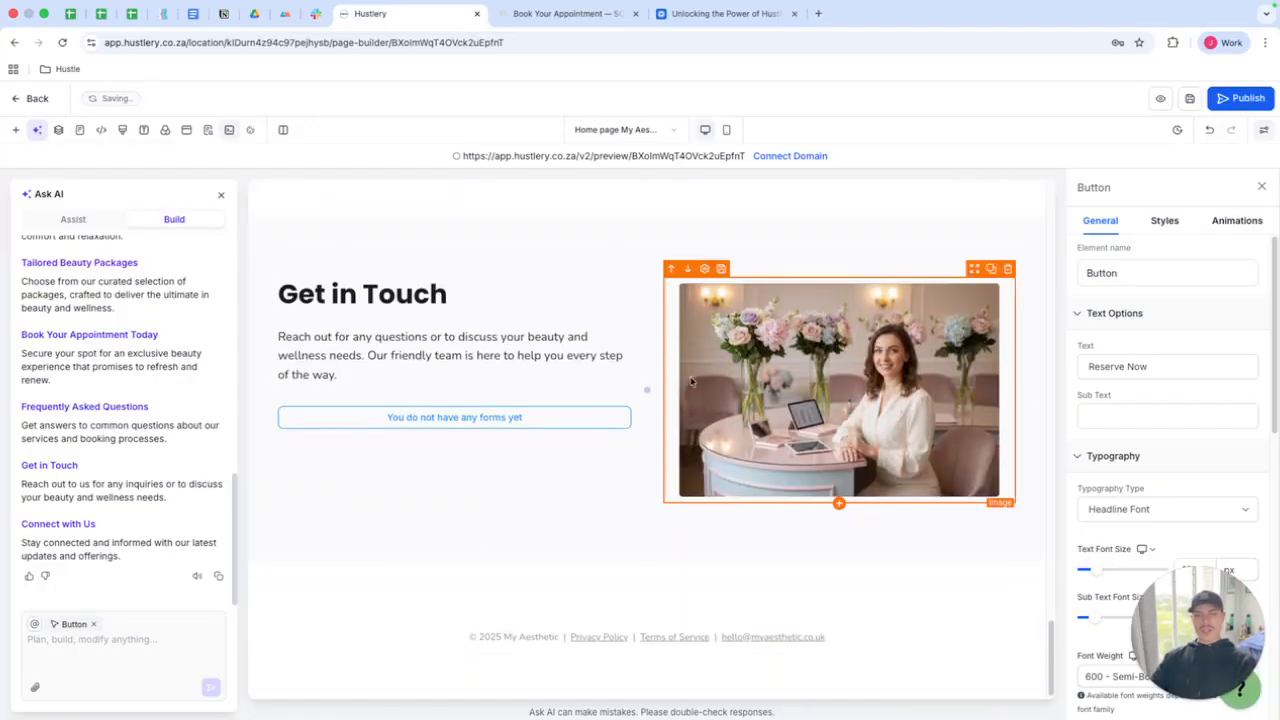
{"action": "left_click", "coordinate": [565, 413]}
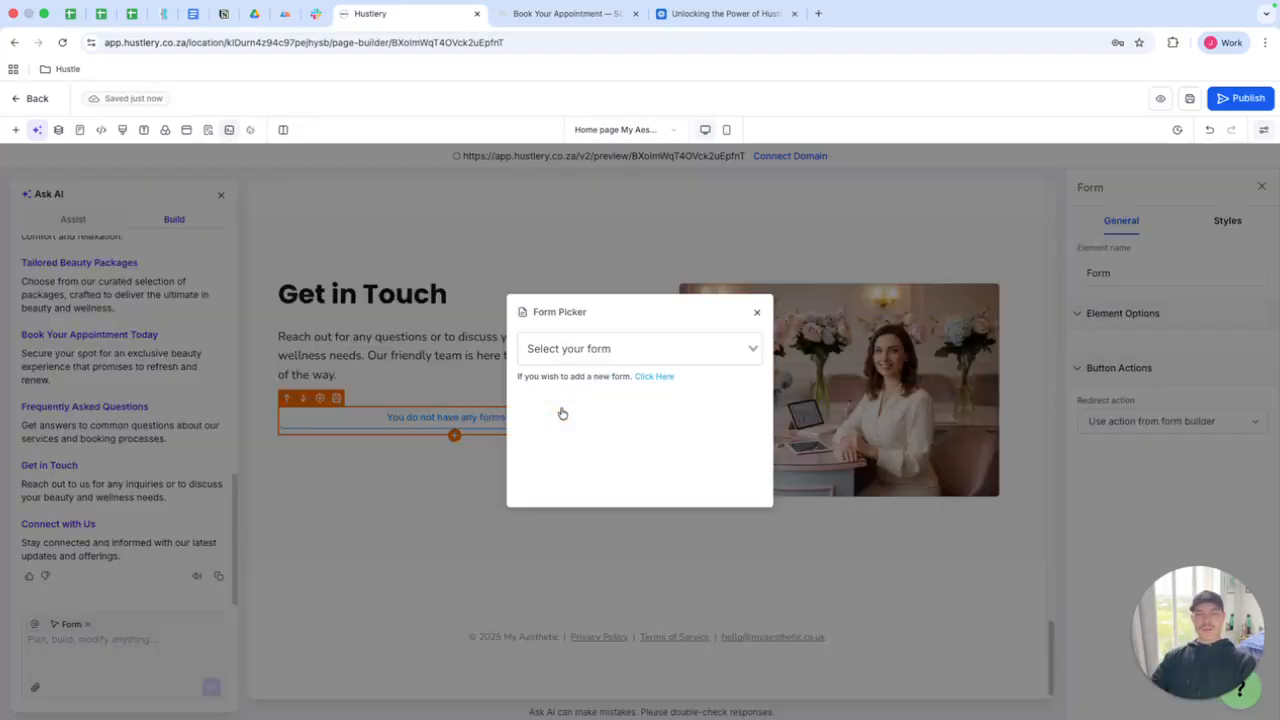
{"action": "left_click", "coordinate": [705, 353]}
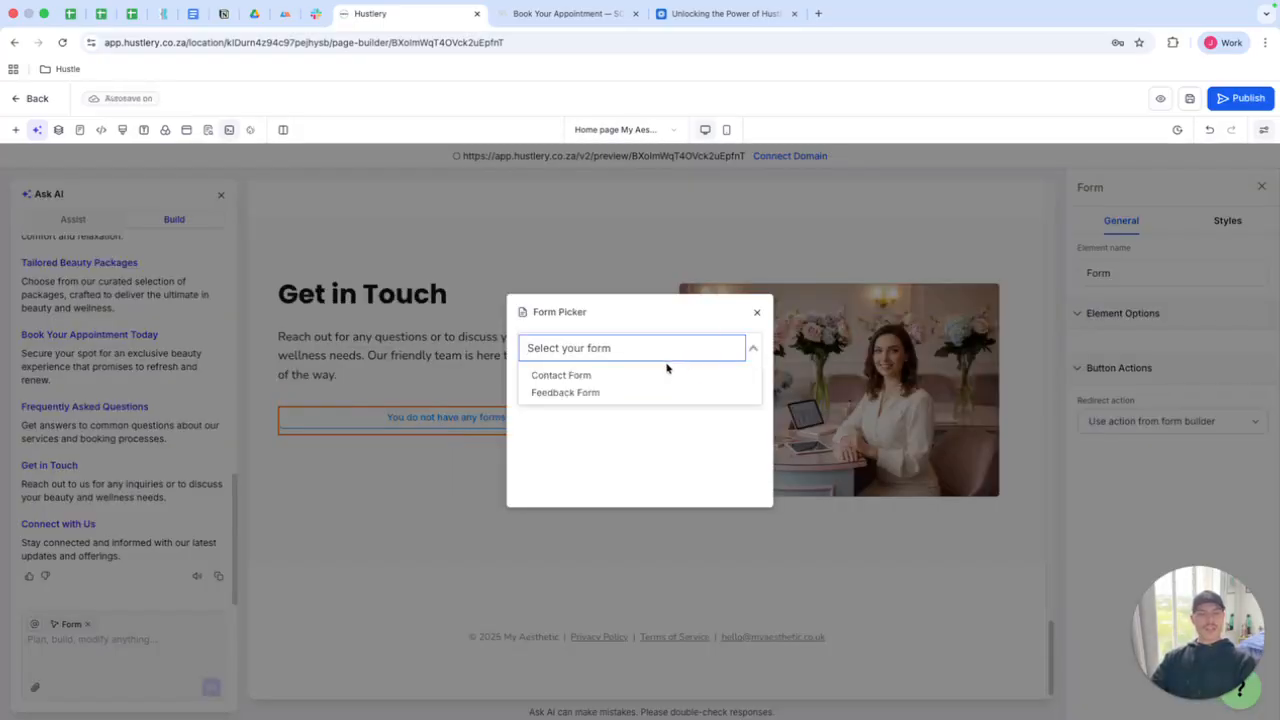
{"action": "left_click", "coordinate": [606, 375]}
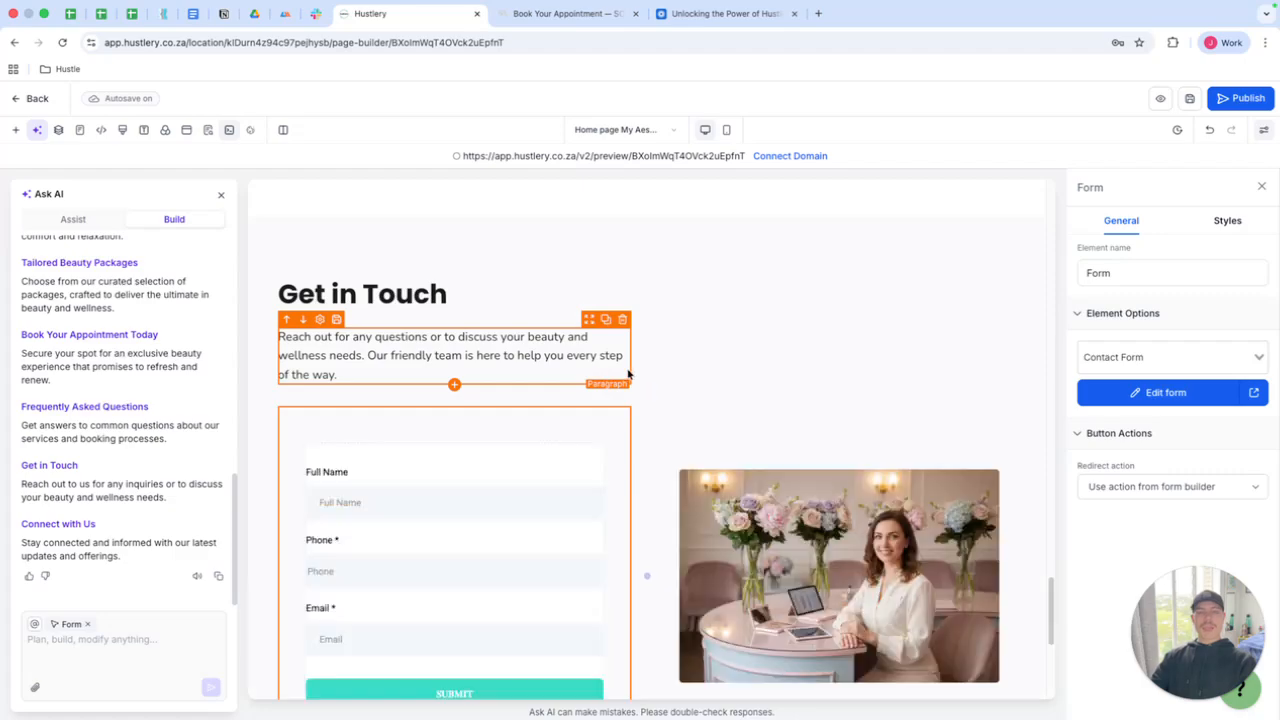
Step: Look over the embedded contact form, open it in the Form Builder and close the builder again
{"action": "scroll", "coordinate": [720, 343], "scroll_direction": "down", "scroll_amount": 5}
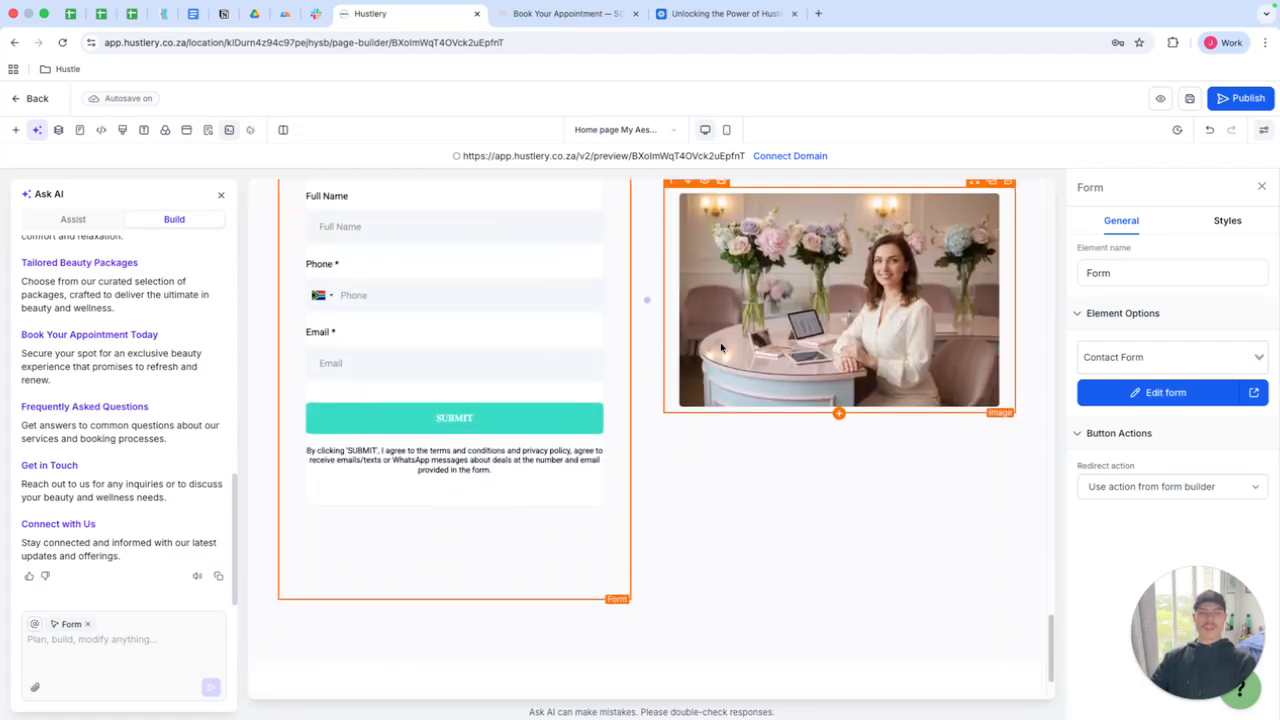
{"action": "left_click", "coordinate": [828, 436]}
{"action": "scroll", "coordinate": [828, 436], "scroll_direction": "up", "scroll_amount": 2}
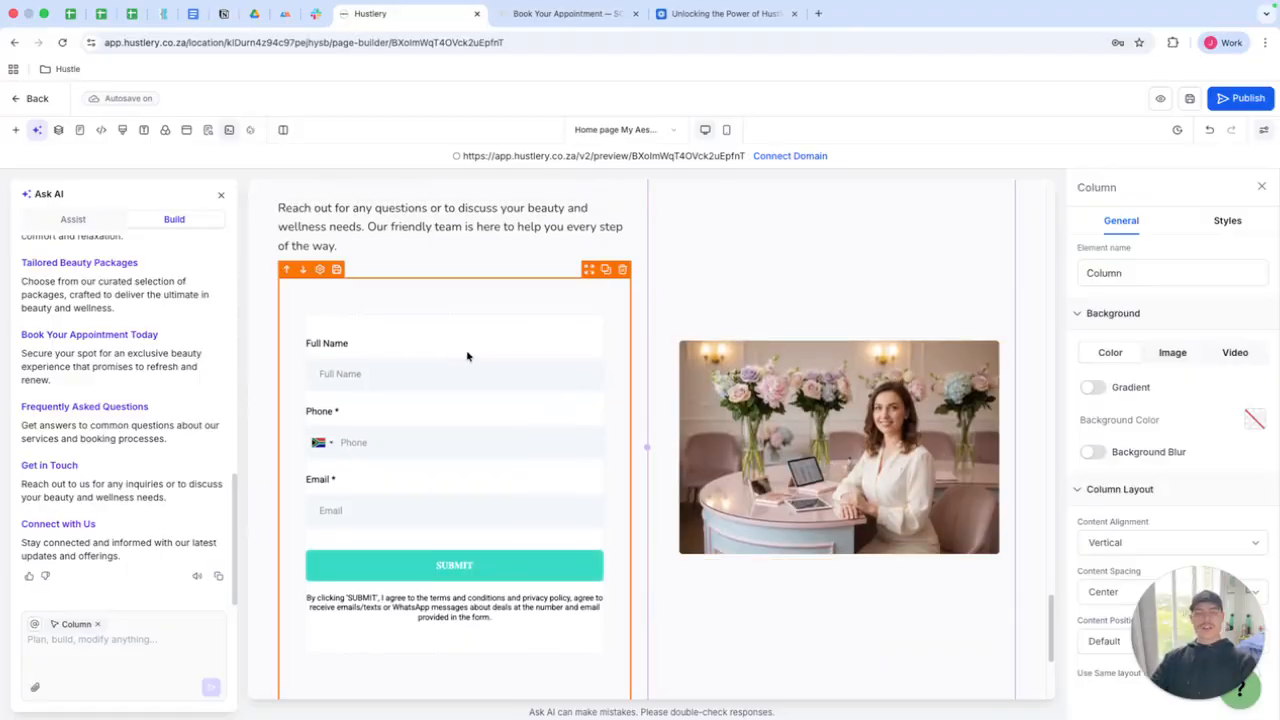
{"action": "left_click", "coordinate": [475, 368]}
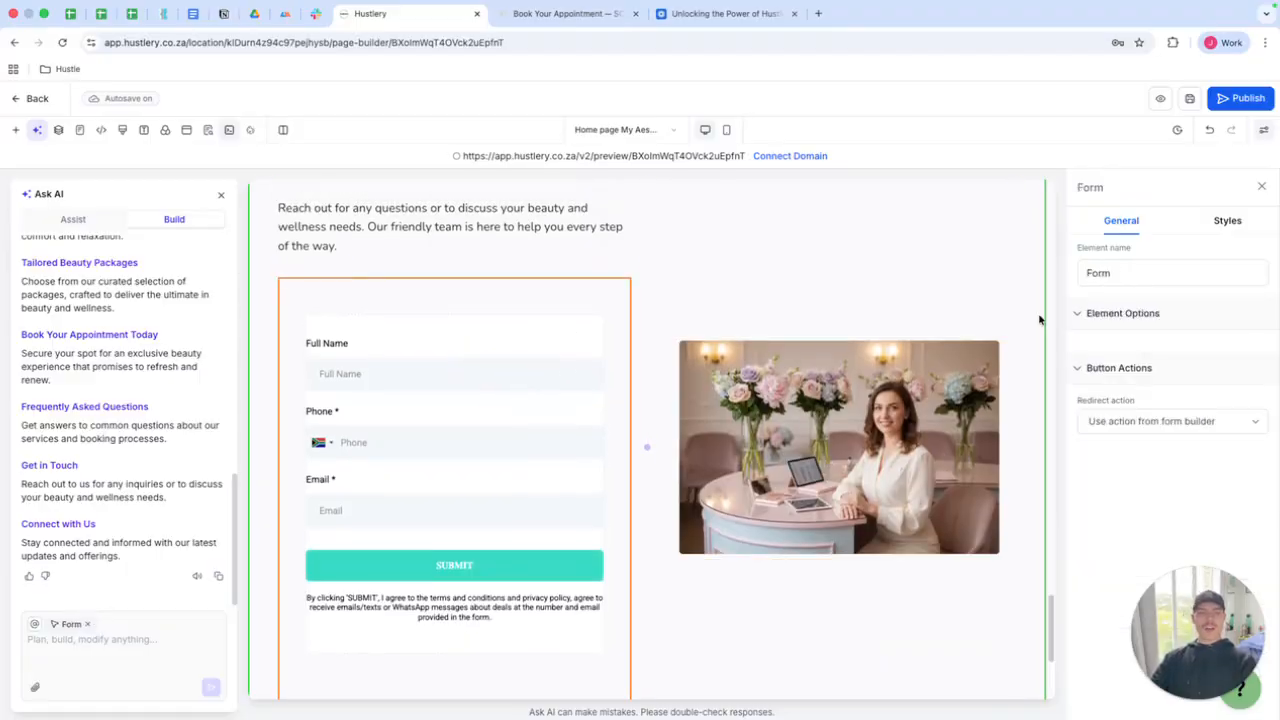
{"action": "left_click", "coordinate": [1193, 395]}
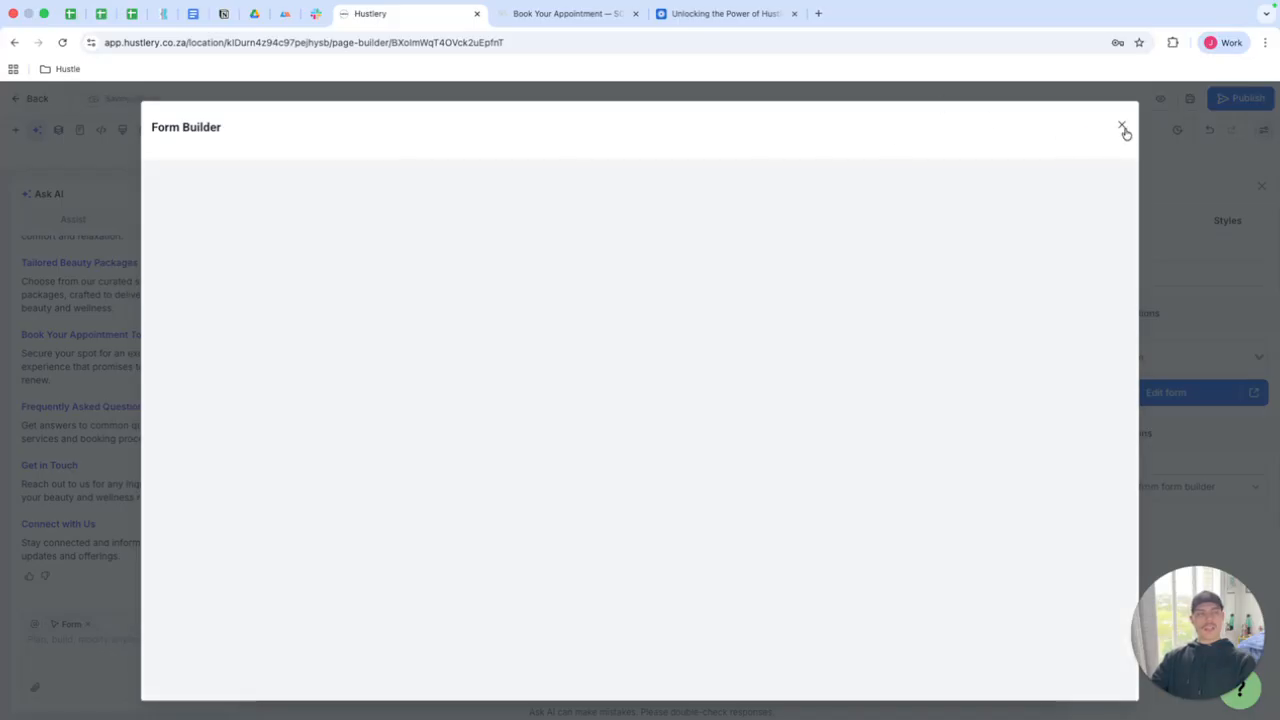
{"action": "left_click", "coordinate": [1121, 128]}
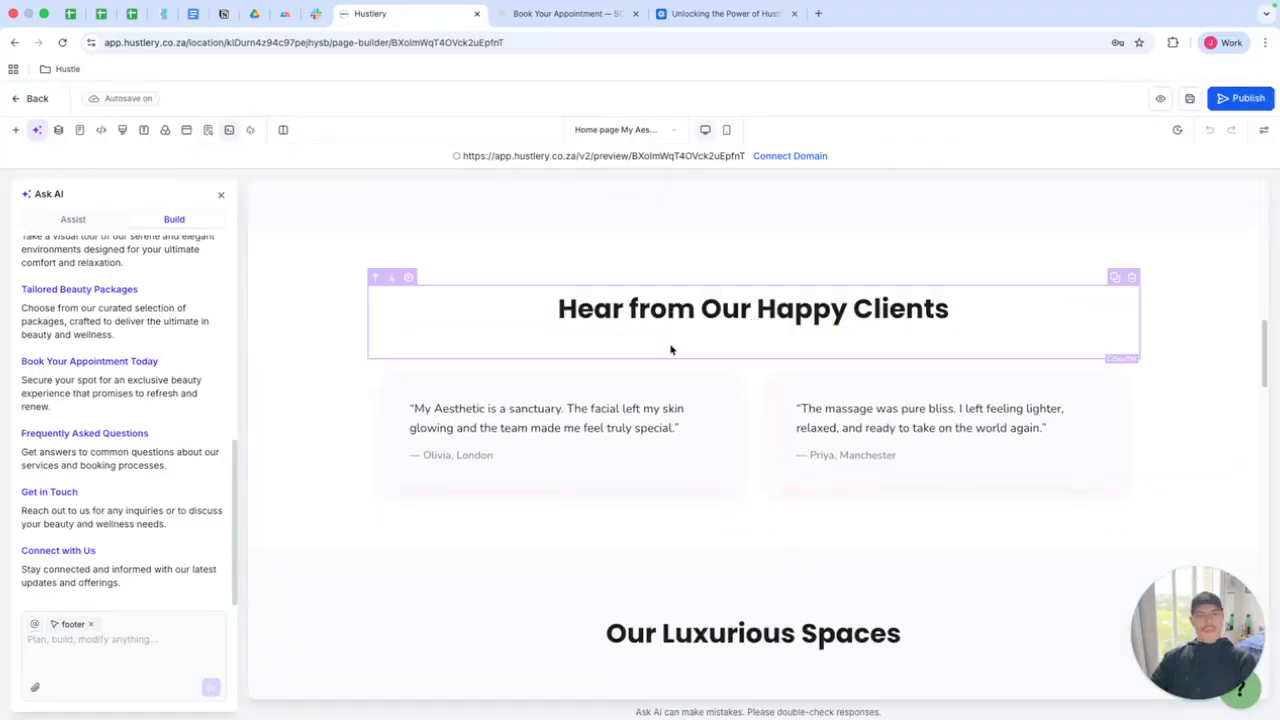
Step: Re-examine the page from the testimonials to the Frequently Asked Questions and view the FAQ section's settings
{"action": "scroll", "coordinate": [671, 349], "scroll_direction": "down", "scroll_amount": 10}
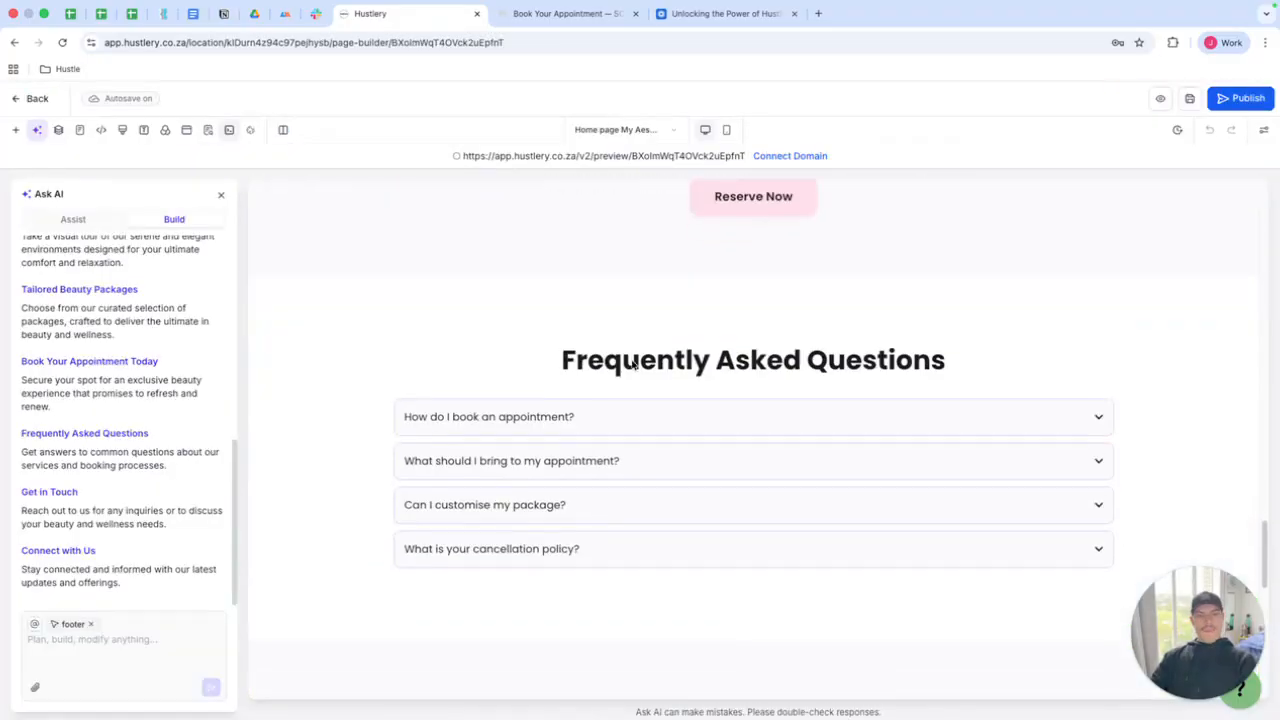
{"action": "scroll", "coordinate": [632, 365], "scroll_direction": "down", "scroll_amount": 6}
{"action": "scroll", "coordinate": [680, 371], "scroll_direction": "up", "scroll_amount": 6}
{"action": "scroll", "coordinate": [685, 371], "scroll_direction": "up", "scroll_amount": 1}
{"action": "scroll", "coordinate": [706, 380], "scroll_direction": "down", "scroll_amount": 2}
{"action": "scroll", "coordinate": [706, 383], "scroll_direction": "up", "scroll_amount": 1}
{"action": "scroll", "coordinate": [669, 386], "scroll_direction": "down", "scroll_amount": 1}
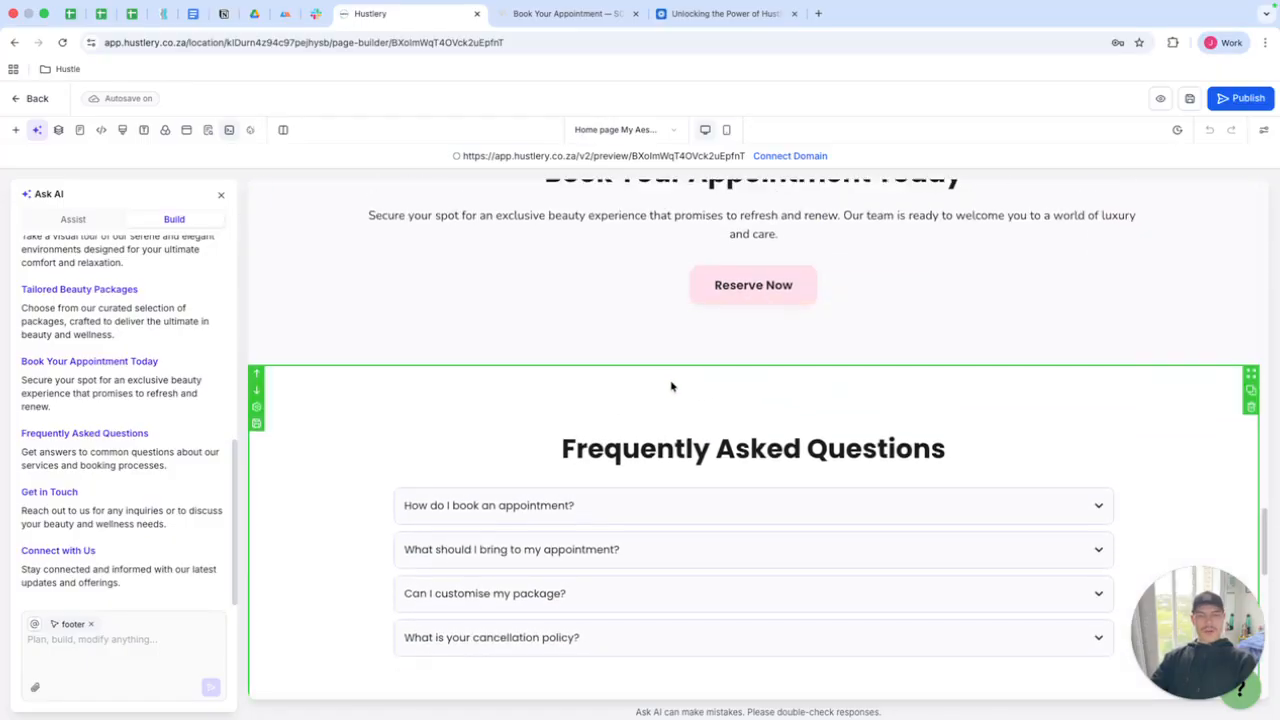
{"action": "scroll", "coordinate": [671, 386], "scroll_direction": "down", "scroll_amount": 2}
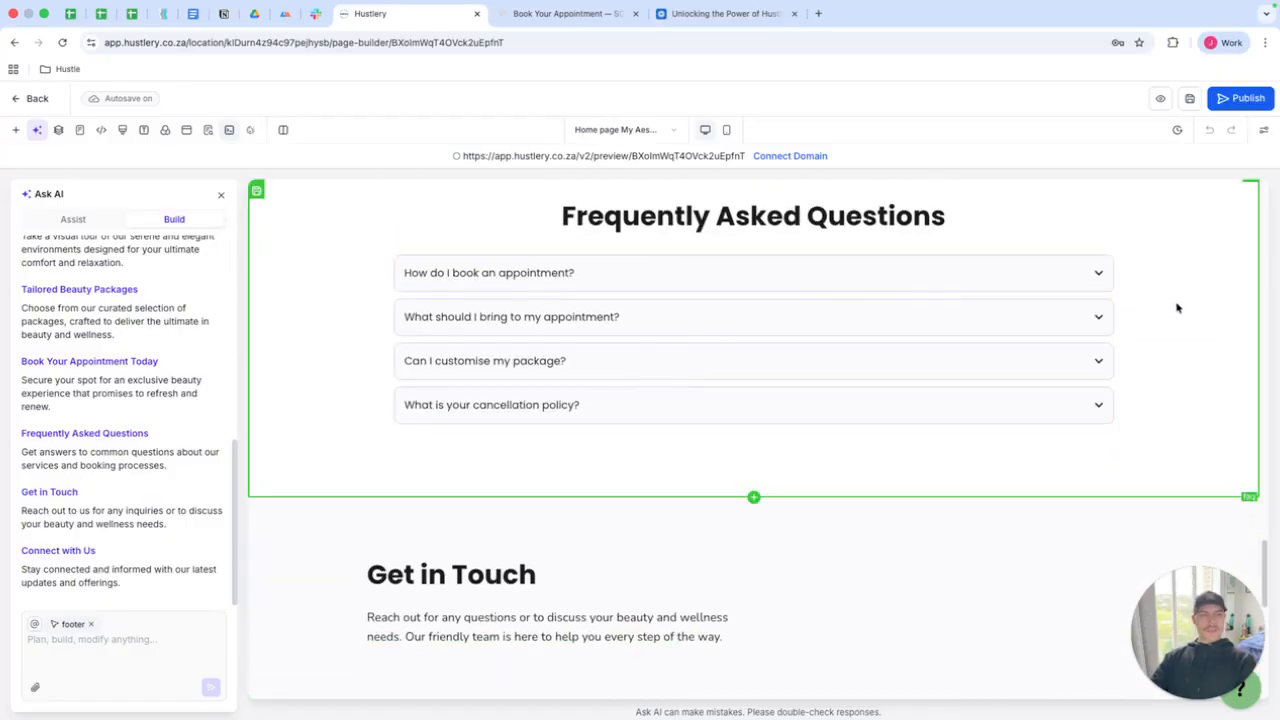
{"action": "scroll", "coordinate": [1177, 308], "scroll_direction": "up", "scroll_amount": 1}
{"action": "scroll", "coordinate": [1182, 312], "scroll_direction": "up", "scroll_amount": 1}
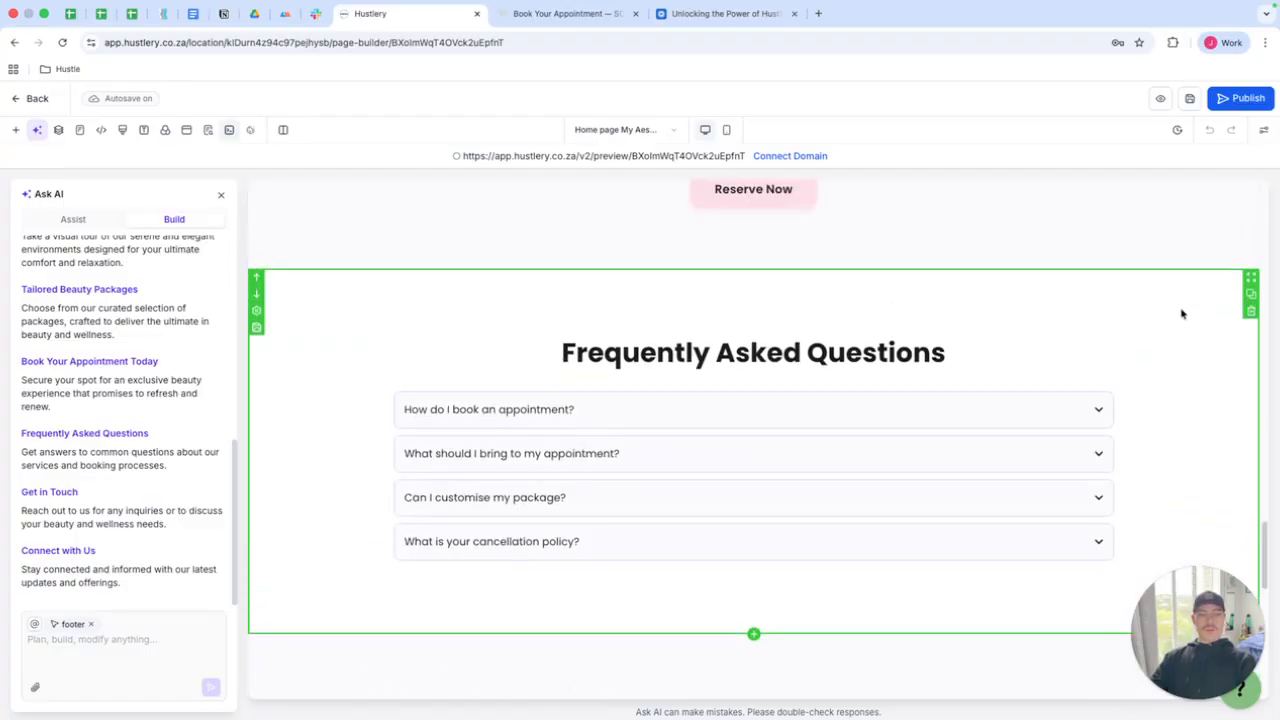
{"action": "scroll", "coordinate": [1154, 337], "scroll_direction": "down", "scroll_amount": 1}
{"action": "left_click", "coordinate": [1160, 331]}
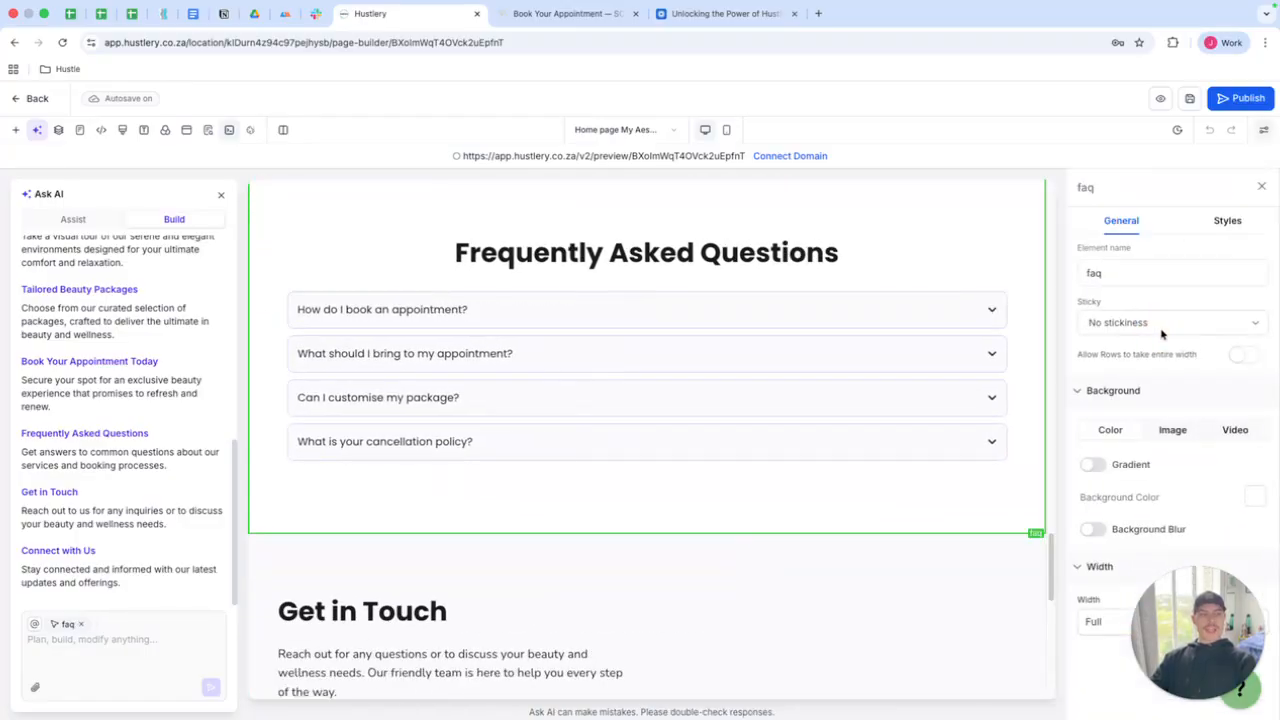
{"action": "left_click", "coordinate": [1262, 189]}
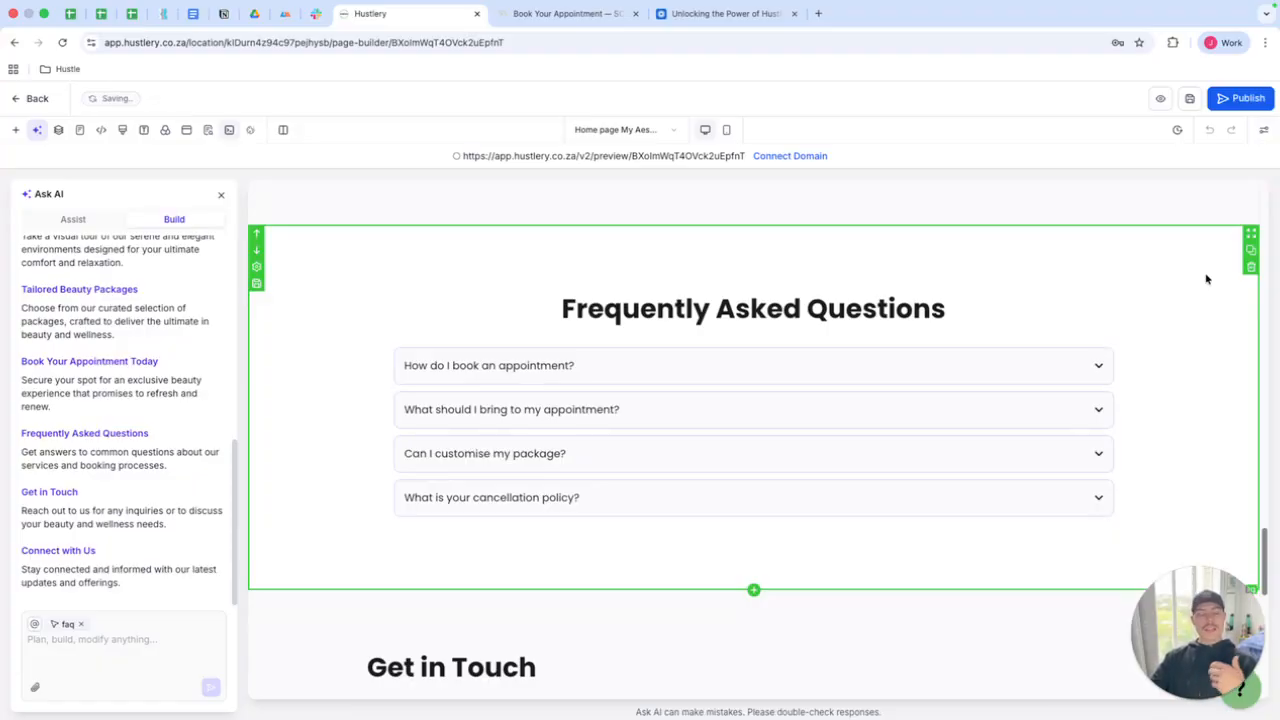
Step: Inspect the footer section and its paragraph with the copyright text, policy links and contact e-mail
{"action": "scroll", "coordinate": [1160, 300], "scroll_direction": "down", "scroll_amount": 3}
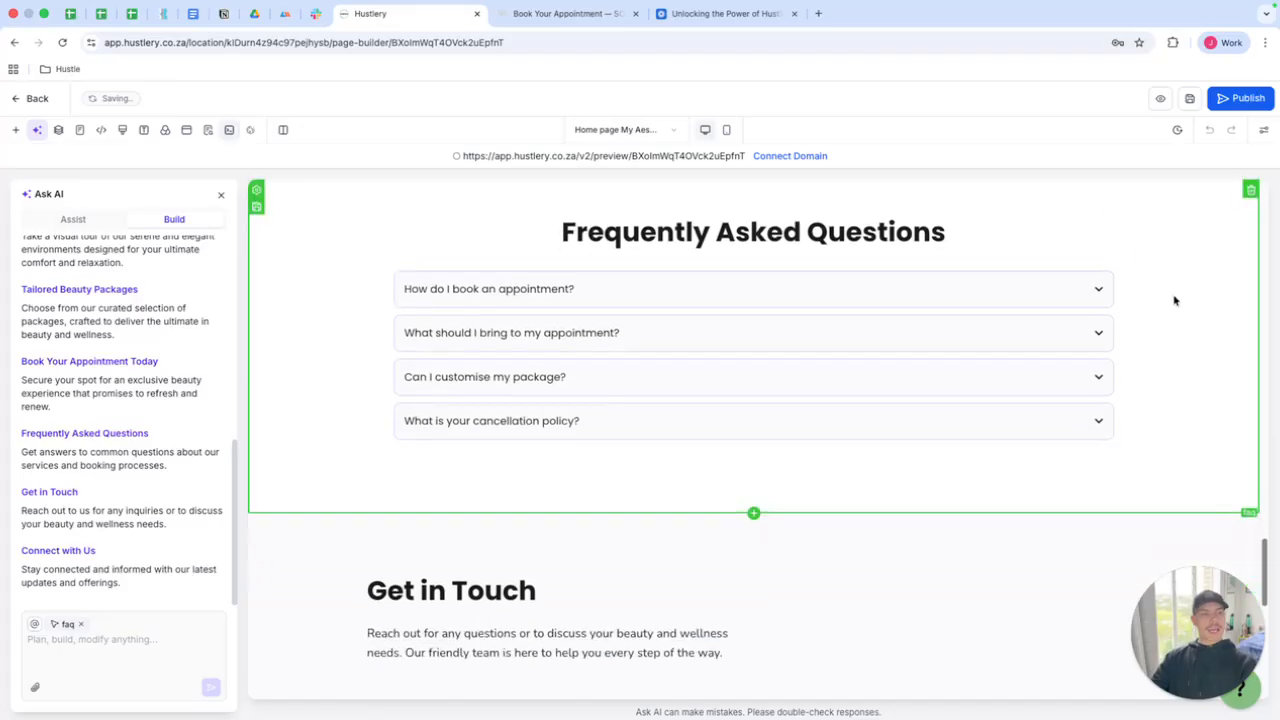
{"action": "scroll", "coordinate": [1165, 308], "scroll_direction": "down", "scroll_amount": 4}
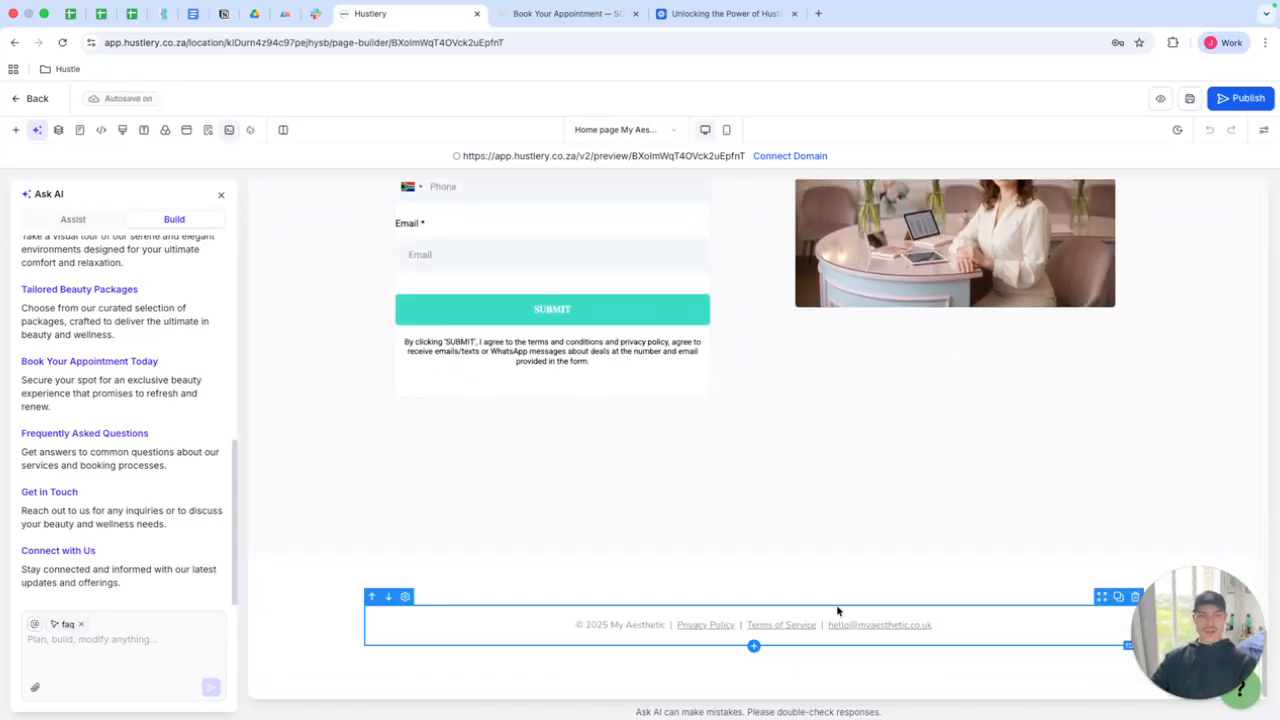
{"action": "left_click", "coordinate": [986, 603]}
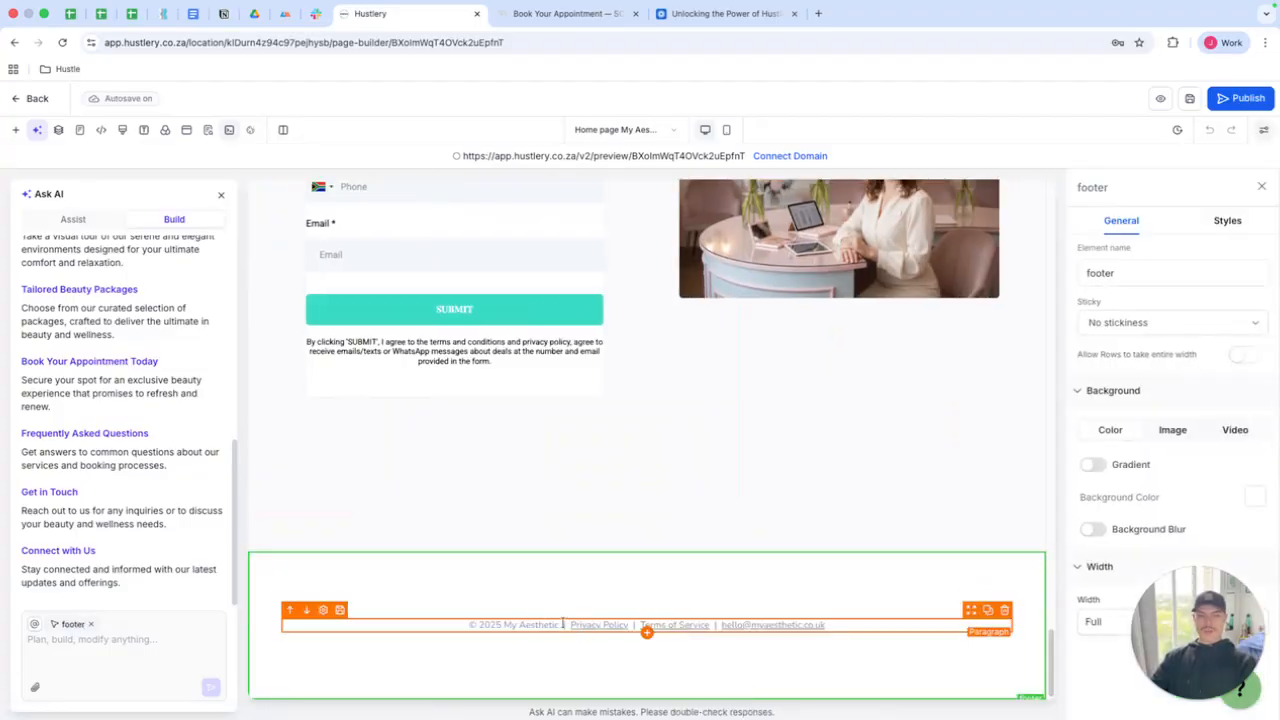
{"action": "left_click_drag", "start_coordinate": [559, 624], "coordinate": [478, 630]}
{"action": "left_click_drag", "start_coordinate": [553, 622], "coordinate": [553, 618]}
{"action": "left_click", "coordinate": [557, 624]}
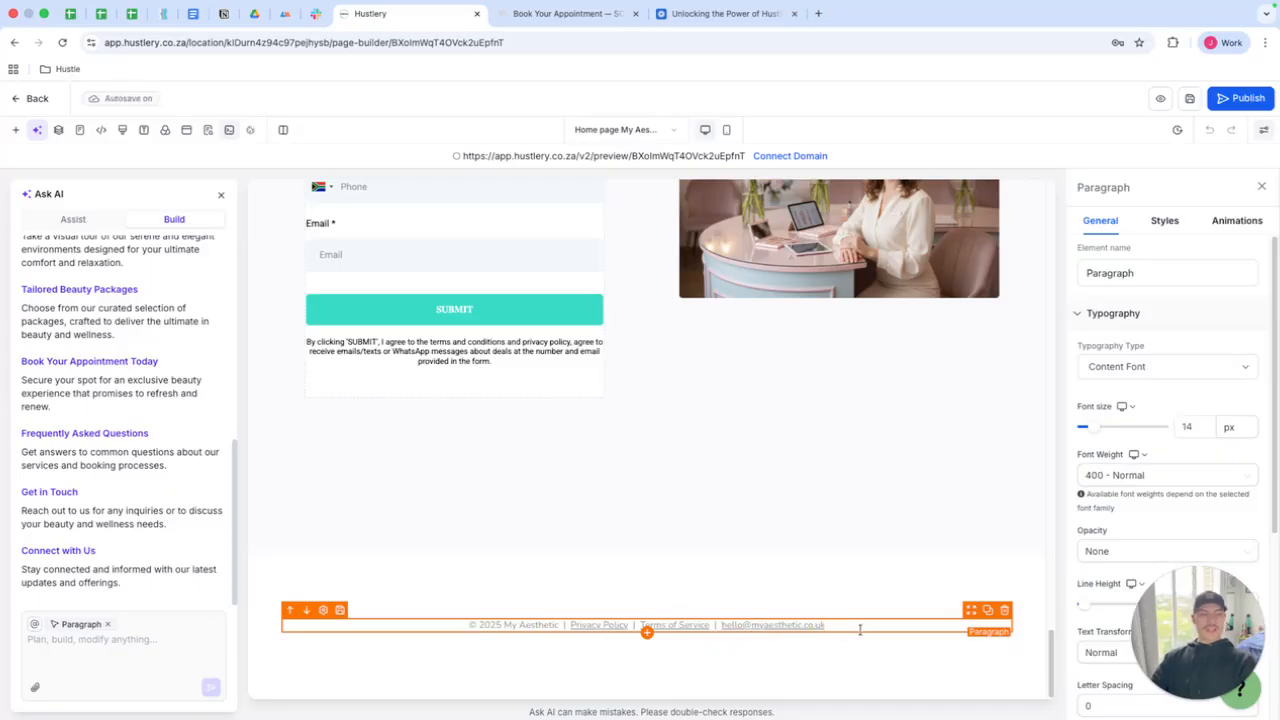
Step: Return to the hero section of the page and close the Ask AI assistant
{"action": "scroll", "coordinate": [848, 620], "scroll_direction": "up", "scroll_amount": 20}
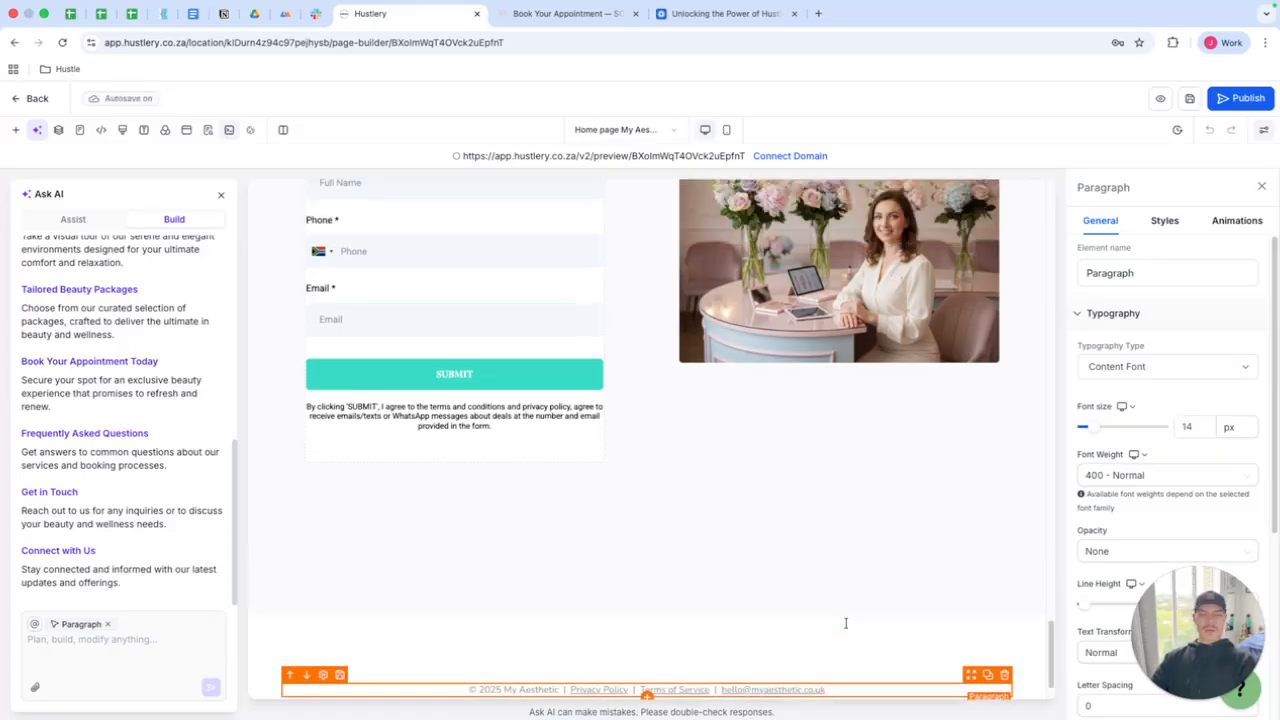
{"action": "scroll", "coordinate": [921, 540], "scroll_direction": "up", "scroll_amount": 4}
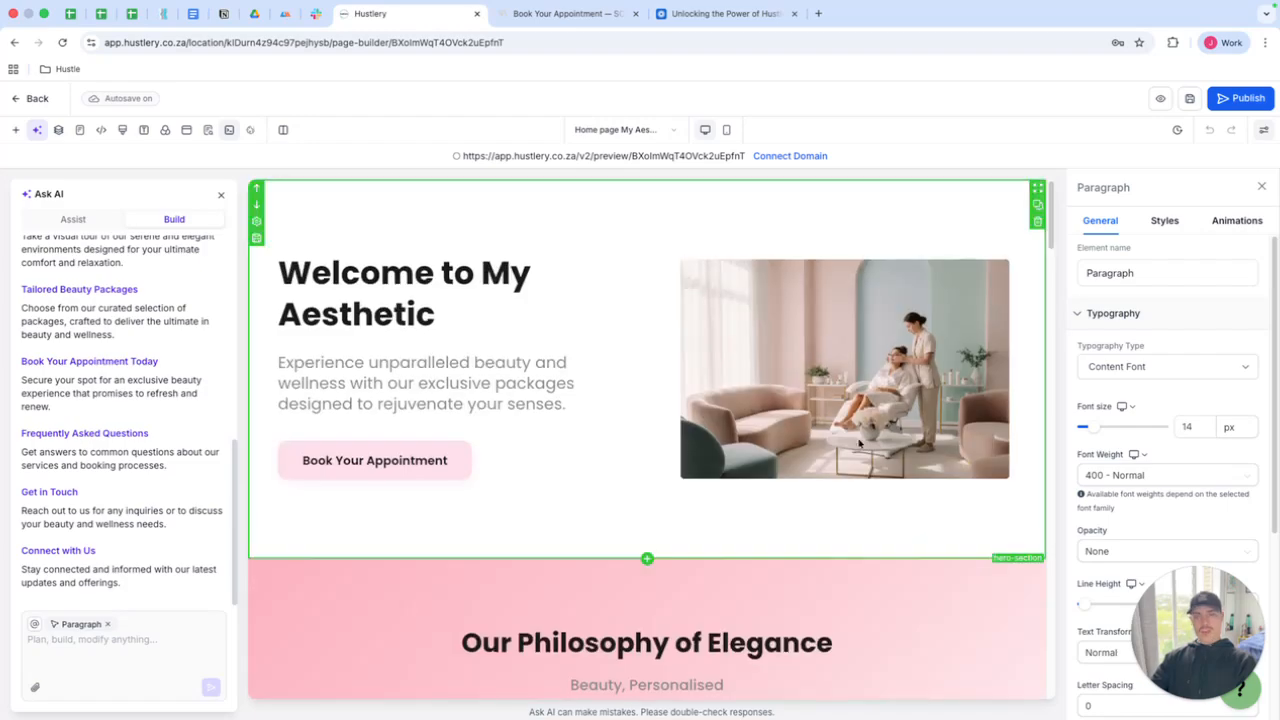
{"action": "left_click", "coordinate": [221, 200]}
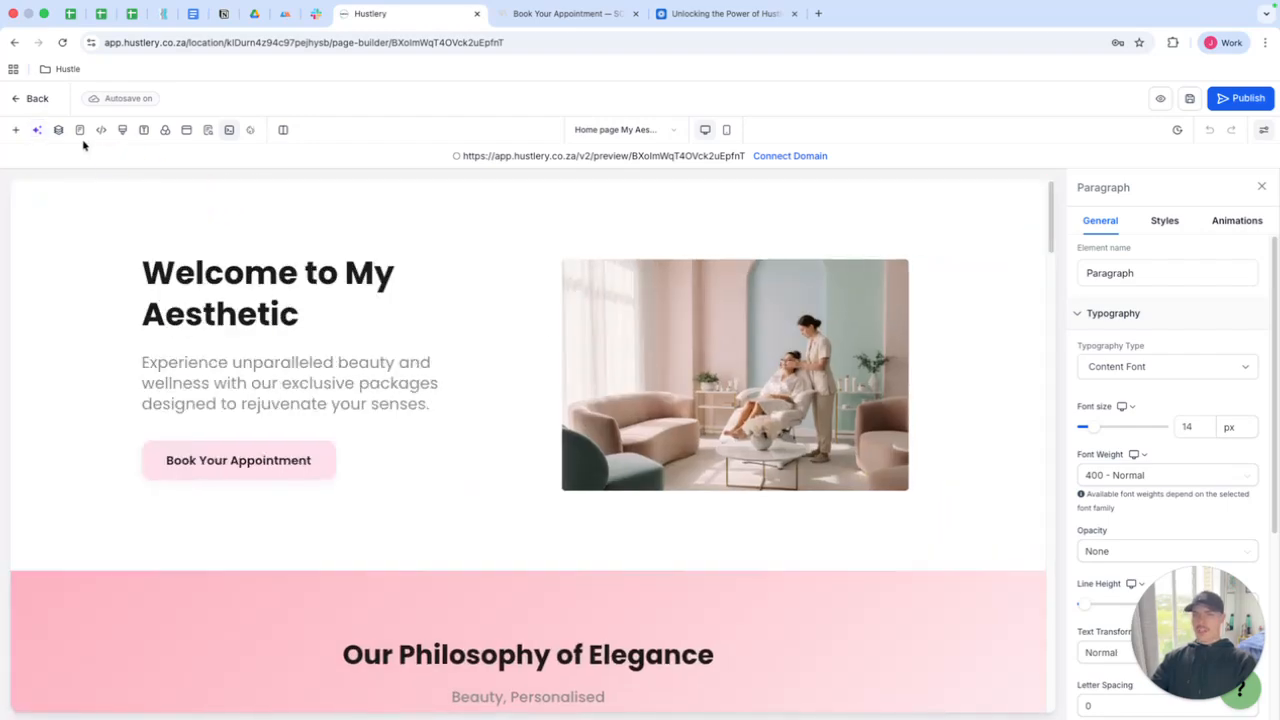
Step: Find the navigation menu among the page elements and place it at the top of the page, above the hero section
{"action": "left_click", "coordinate": [15, 129]}
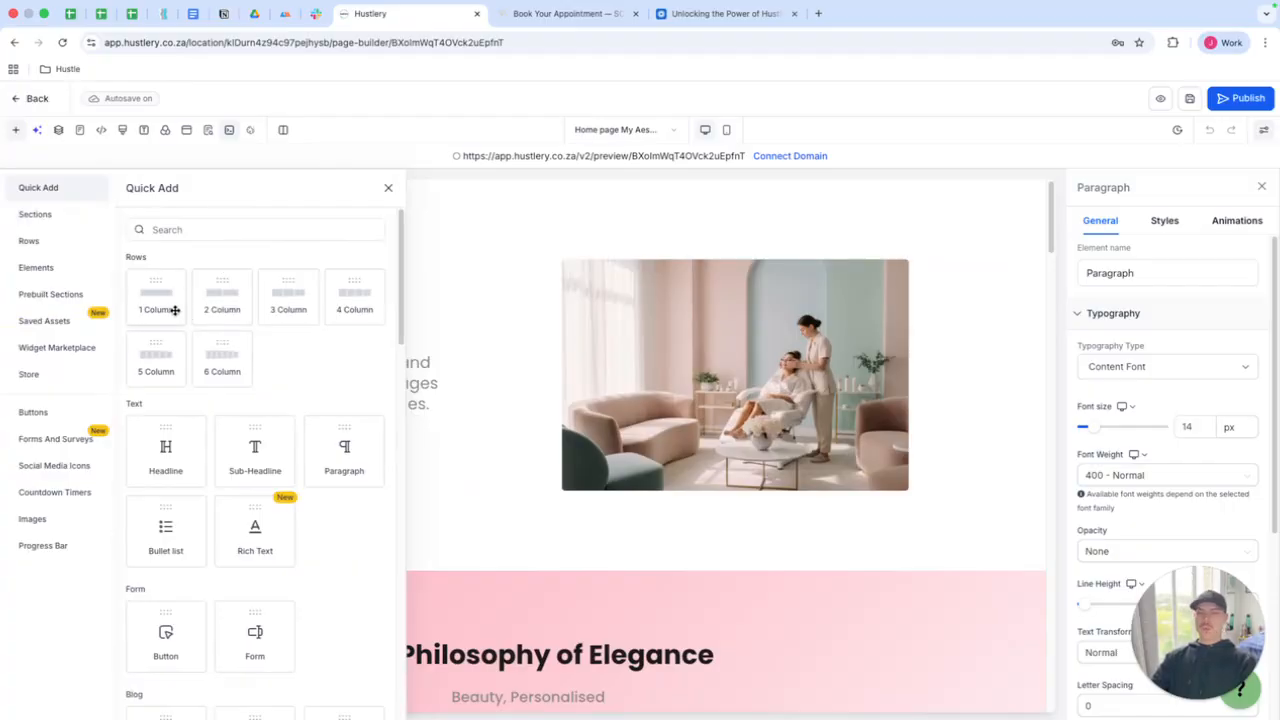
{"action": "left_click", "coordinate": [70, 266]}
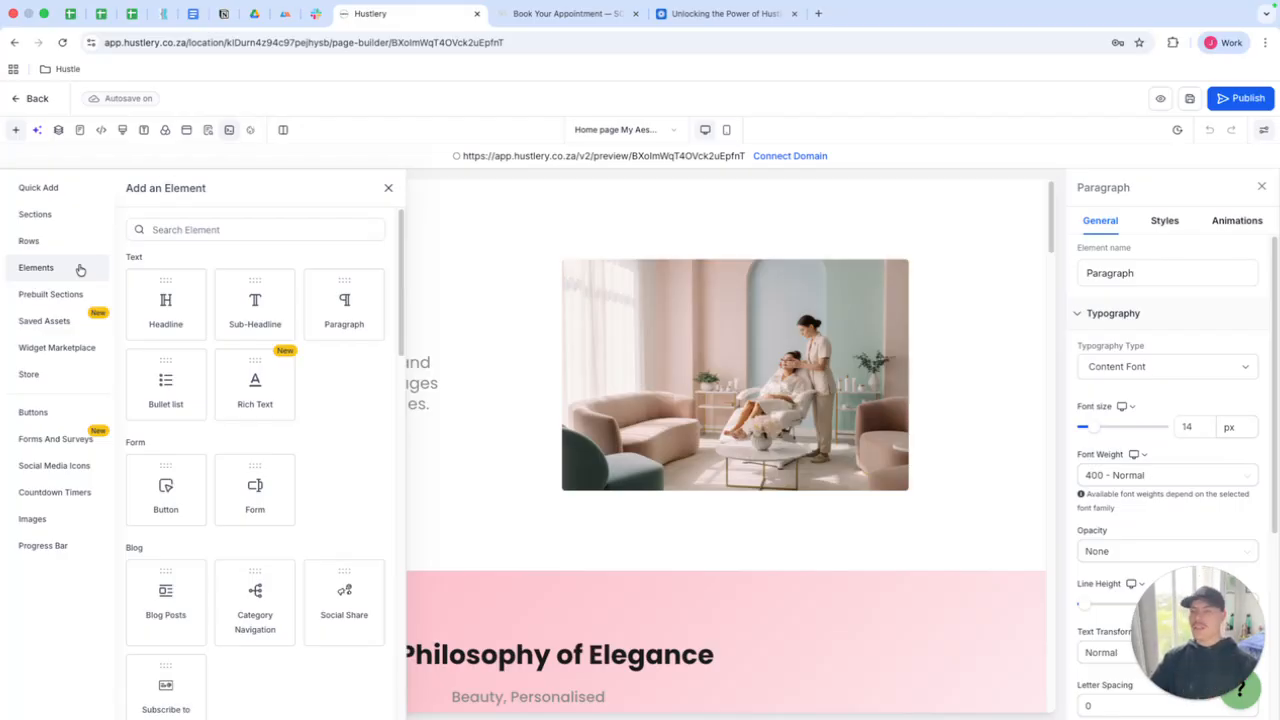
{"action": "left_click", "coordinate": [210, 230]}
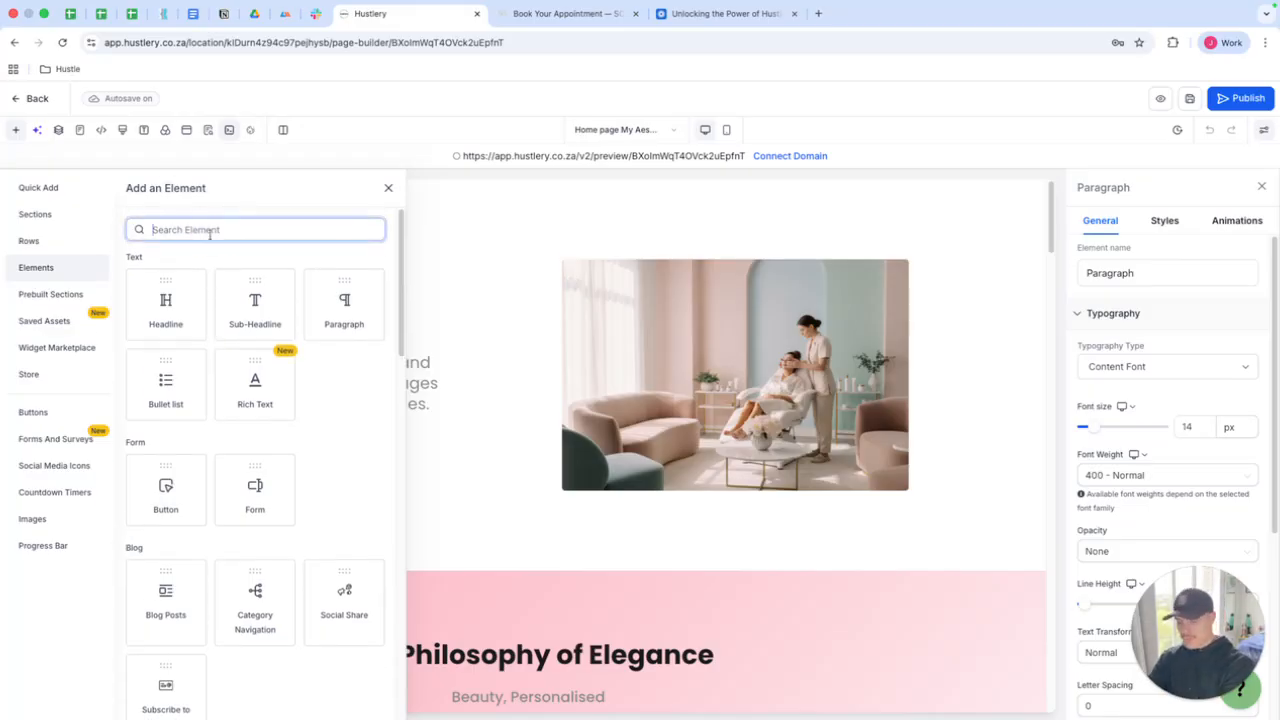
{"action": "type", "text": "nav"}
{"action": "left_click_drag", "start_coordinate": [162, 465], "coordinate": [582, 190]}
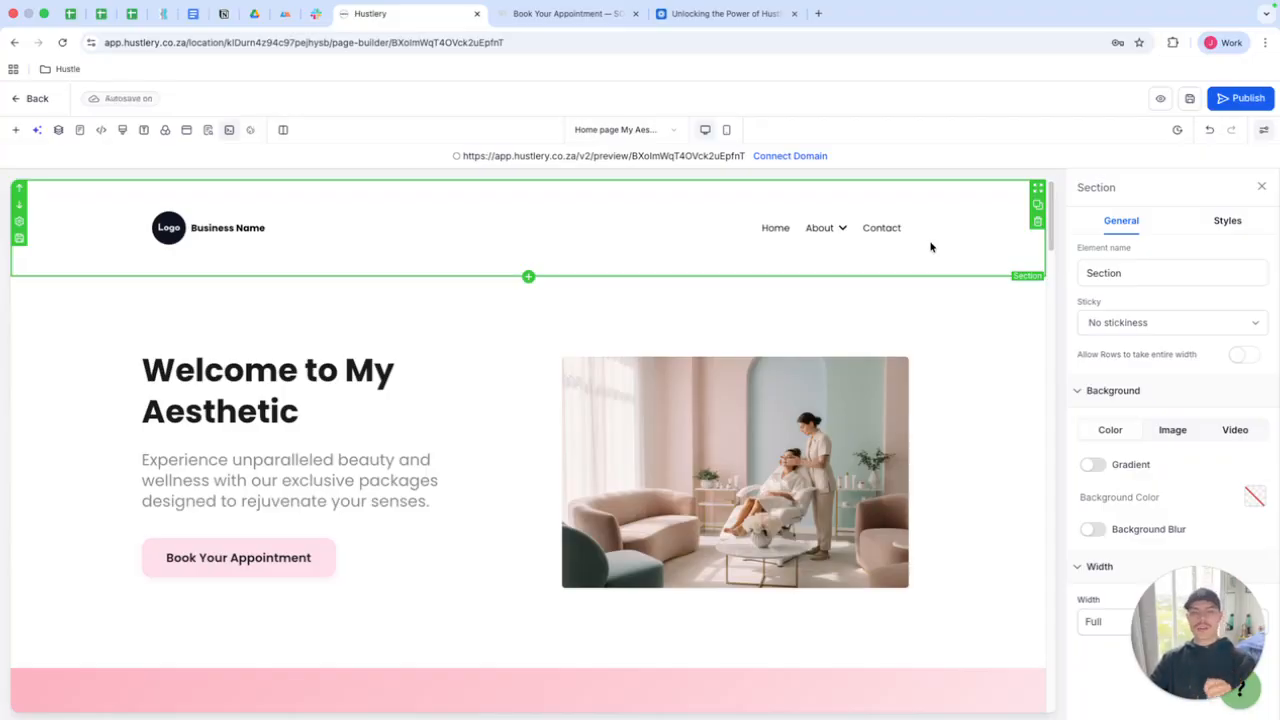
Step: Select the hero image and browse the available replacement pictures in Media Storage
{"action": "scroll", "coordinate": [900, 350], "scroll_direction": "down", "scroll_amount": 2}
{"action": "left_click", "coordinate": [971, 346]}
{"action": "scroll", "coordinate": [970, 382], "scroll_direction": "up", "scroll_amount": 2}
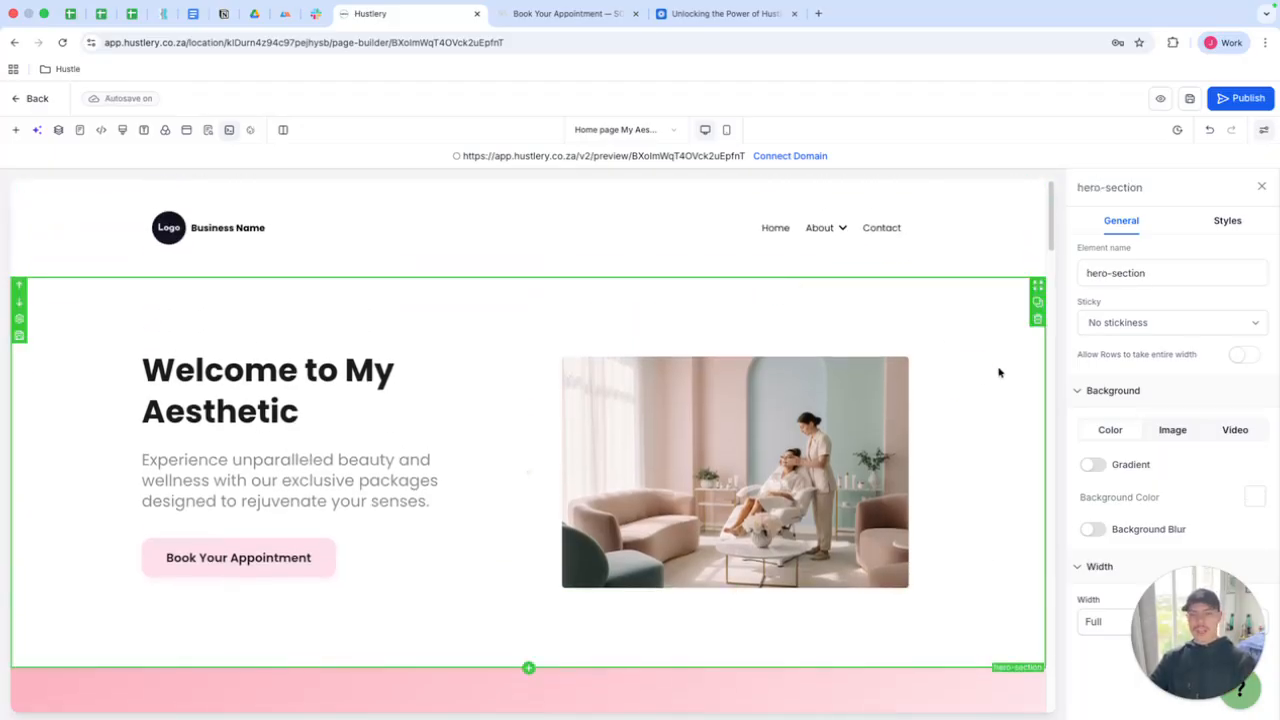
{"action": "scroll", "coordinate": [997, 366], "scroll_direction": "down", "scroll_amount": 2}
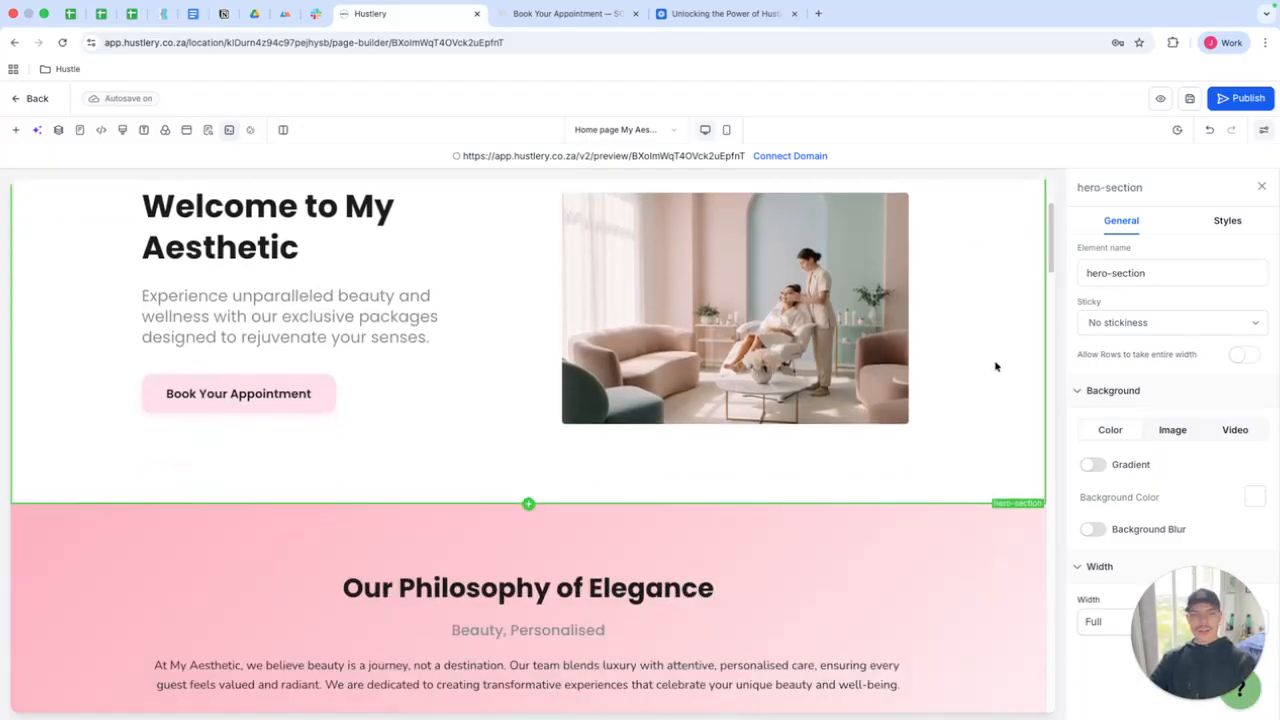
{"action": "scroll", "coordinate": [762, 310], "scroll_direction": "down", "scroll_amount": 1}
{"action": "scroll", "coordinate": [765, 310], "scroll_direction": "up", "scroll_amount": 2}
{"action": "left_click", "coordinate": [766, 310]}
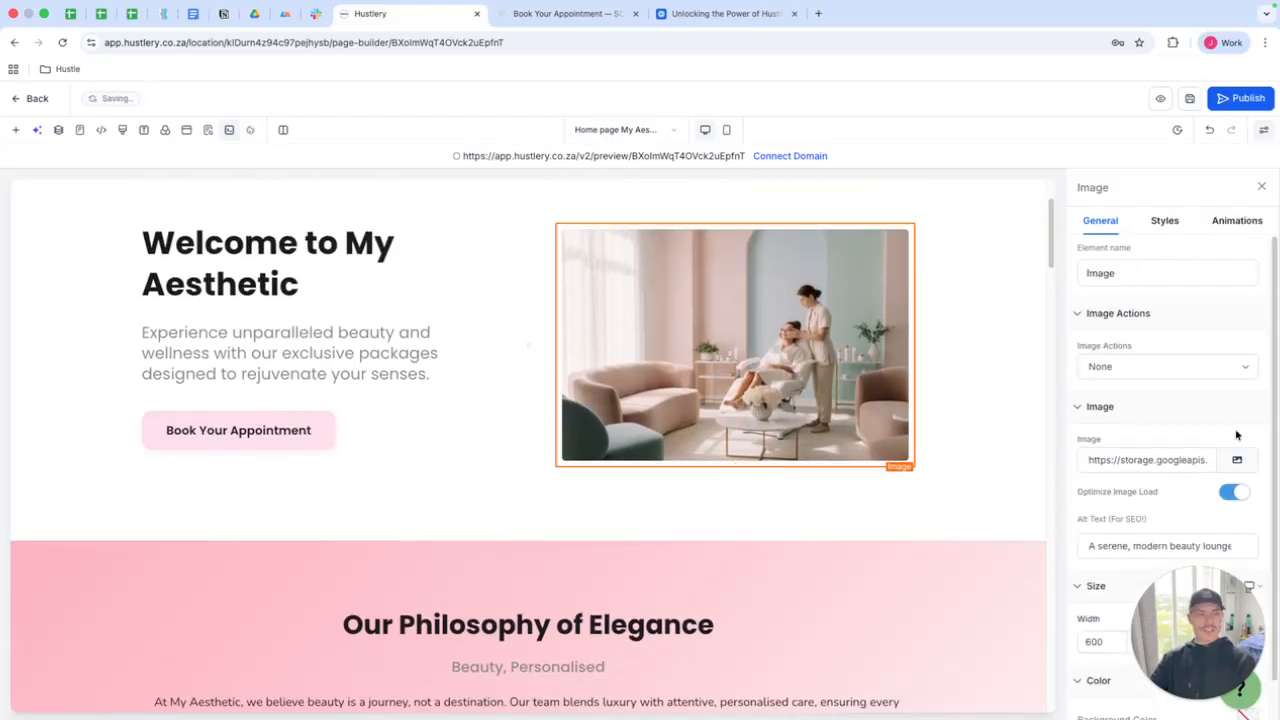
{"action": "left_click", "coordinate": [1253, 461]}
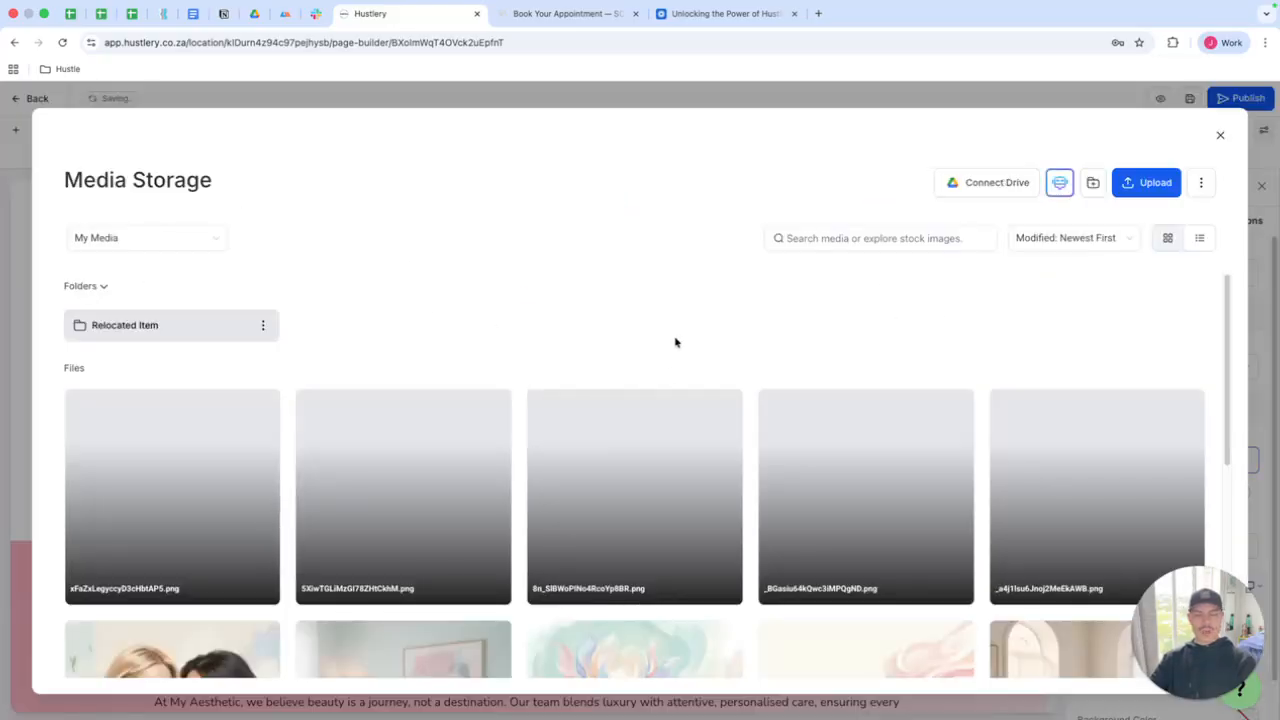
{"action": "scroll", "coordinate": [640, 420], "scroll_direction": "down", "scroll_amount": 5}
{"action": "scroll", "coordinate": [627, 400], "scroll_direction": "up", "scroll_amount": 5}
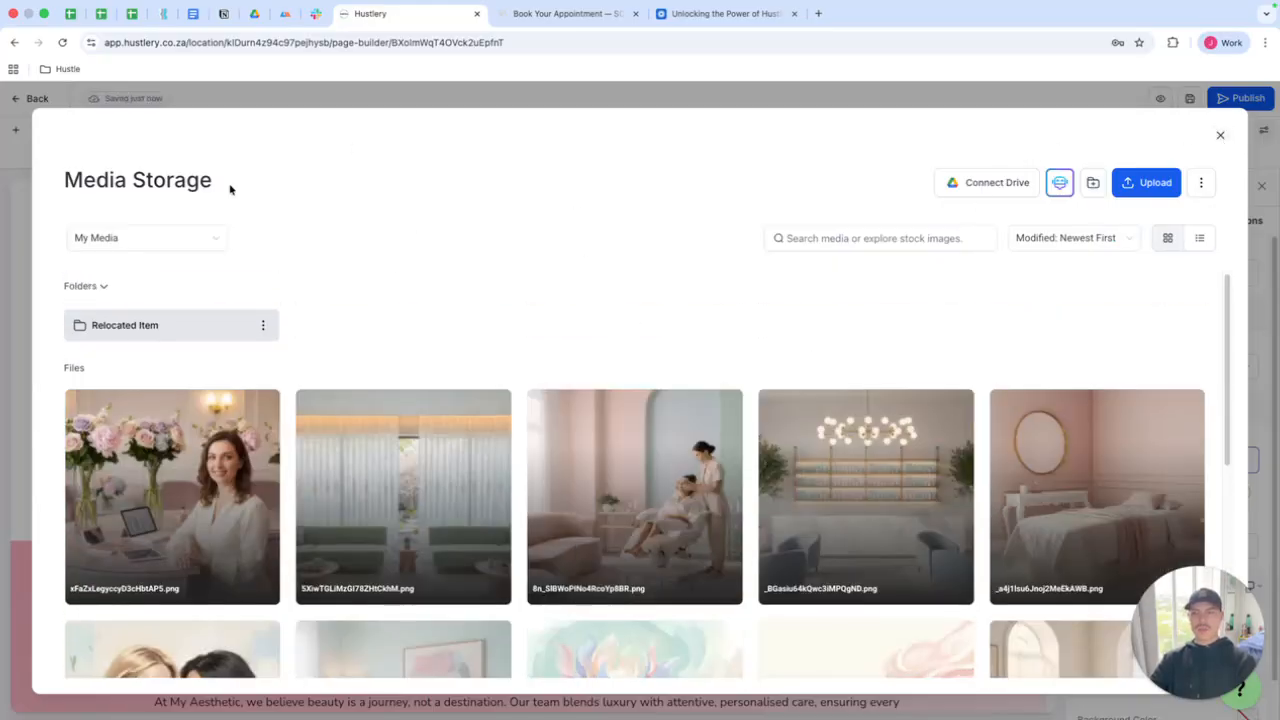
Step: View the file chooser for uploading an image, cancel it and close Media Storage
{"action": "left_click", "coordinate": [1127, 182]}
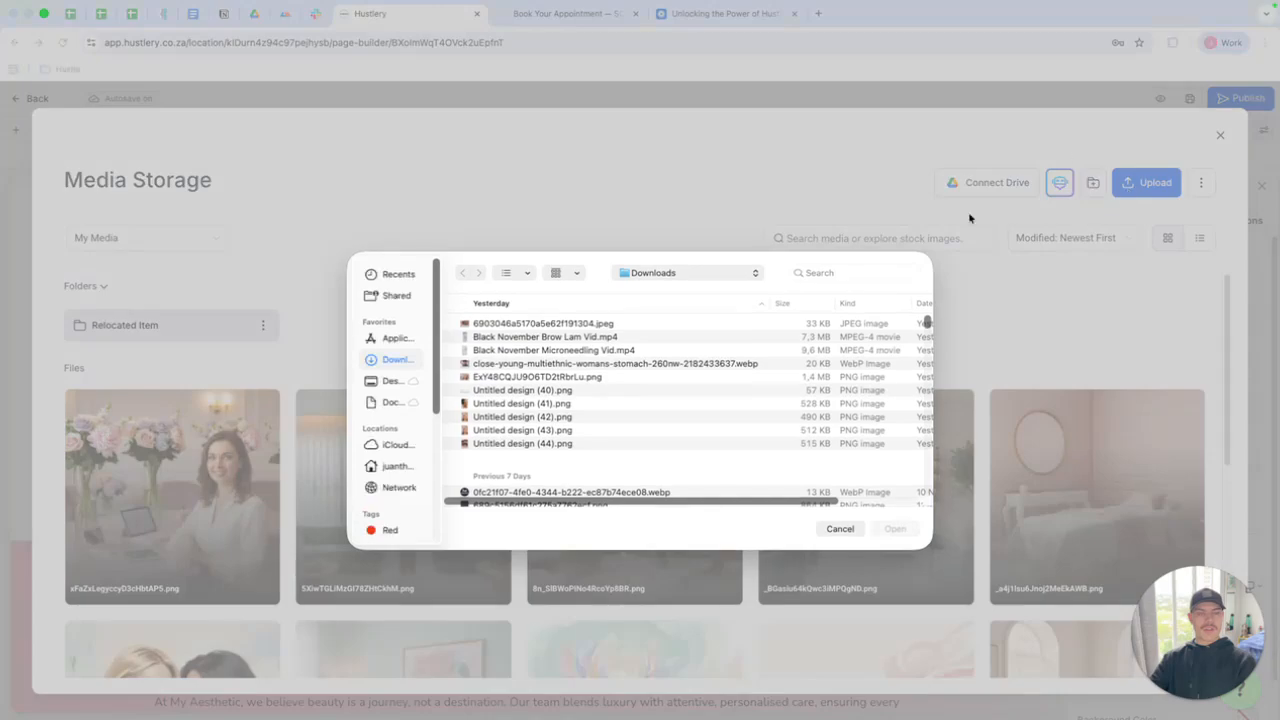
{"action": "left_click", "coordinate": [840, 528]}
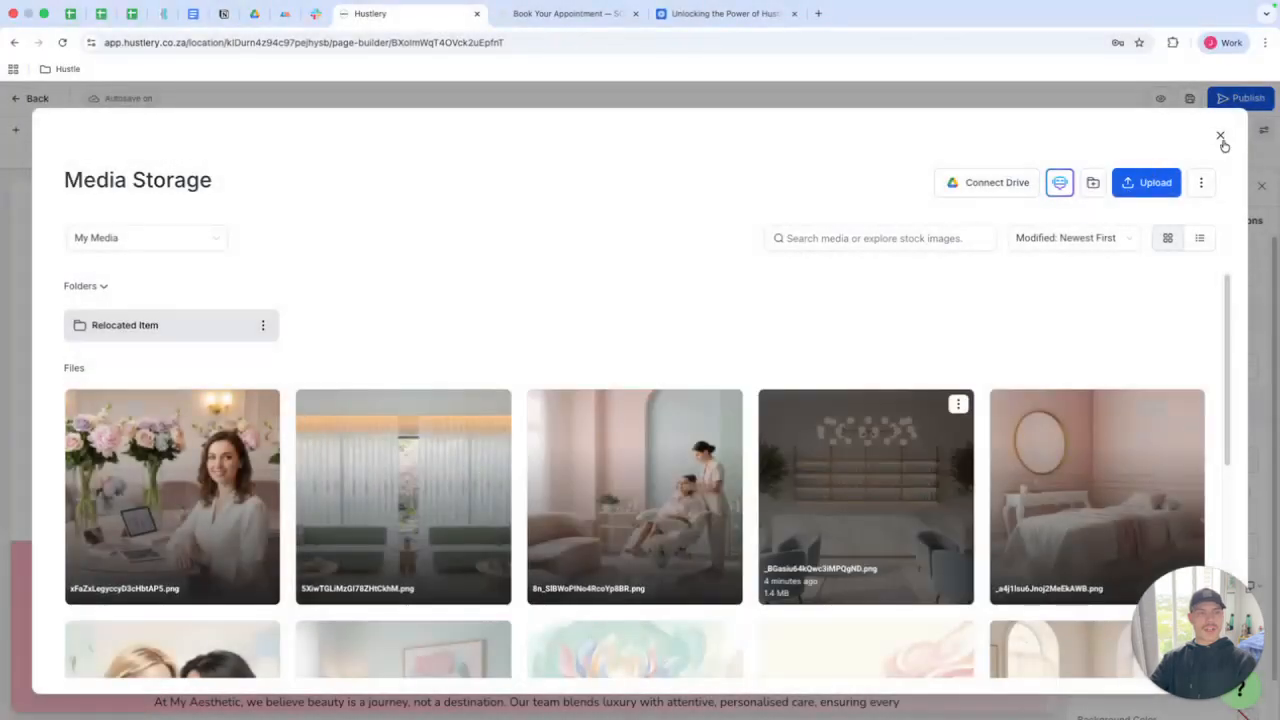
{"action": "left_click", "coordinate": [1220, 136]}
Step: Replace most of the paragraph under Our Philosophy of Elegance with "test test test", keeping its last words
{"action": "scroll", "coordinate": [700, 370], "scroll_direction": "down", "scroll_amount": 5}
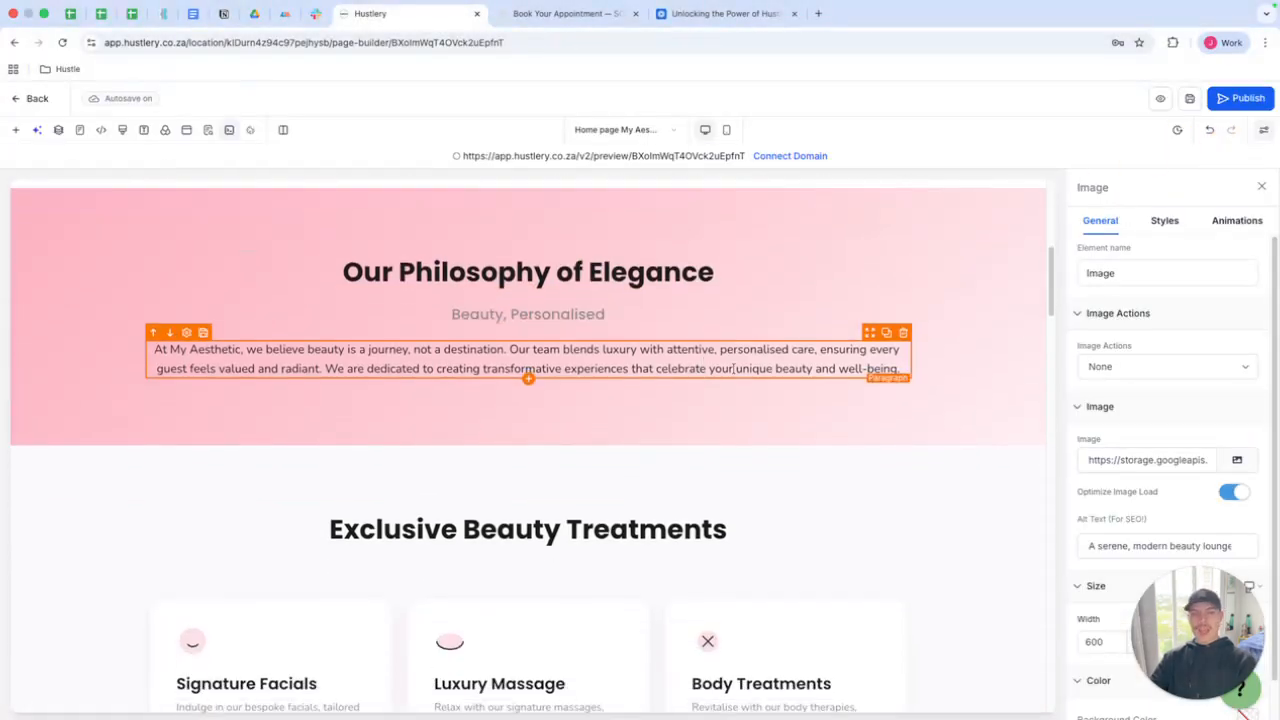
{"action": "left_click", "coordinate": [733, 368]}
{"action": "left_click_drag", "start_coordinate": [785, 368], "coordinate": [155, 349]}
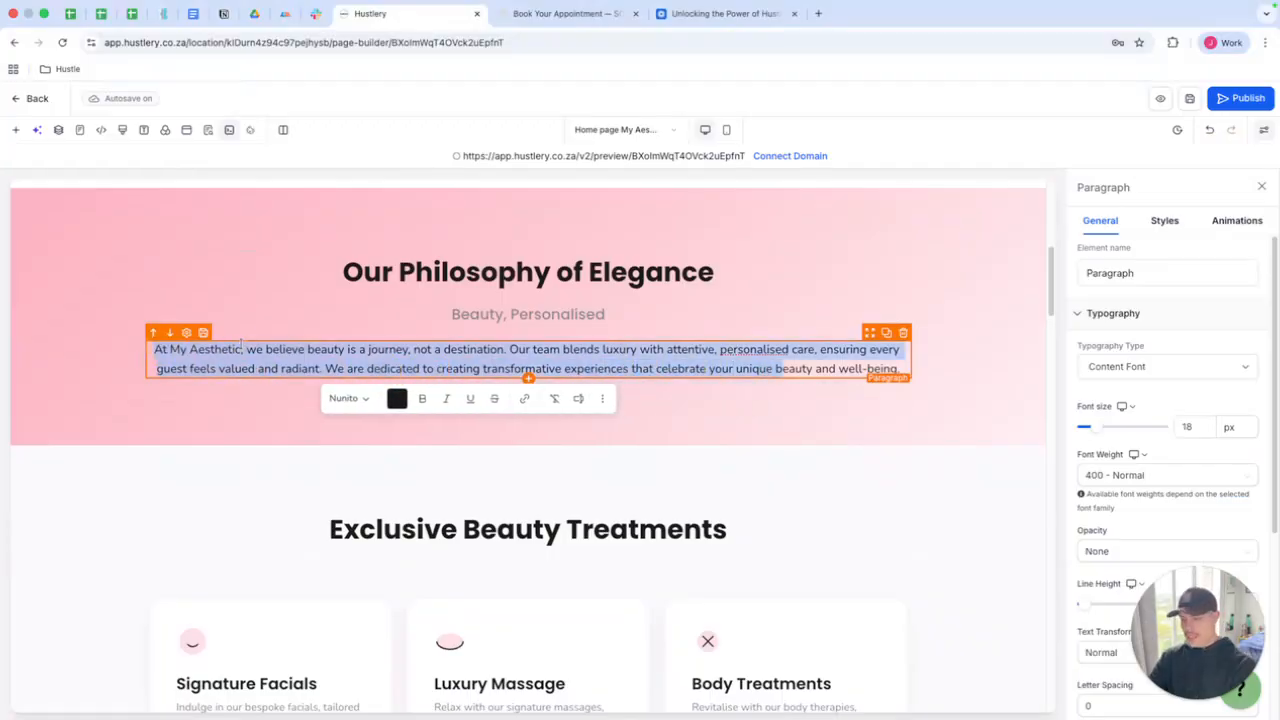
{"action": "type", "text": "test test test"}
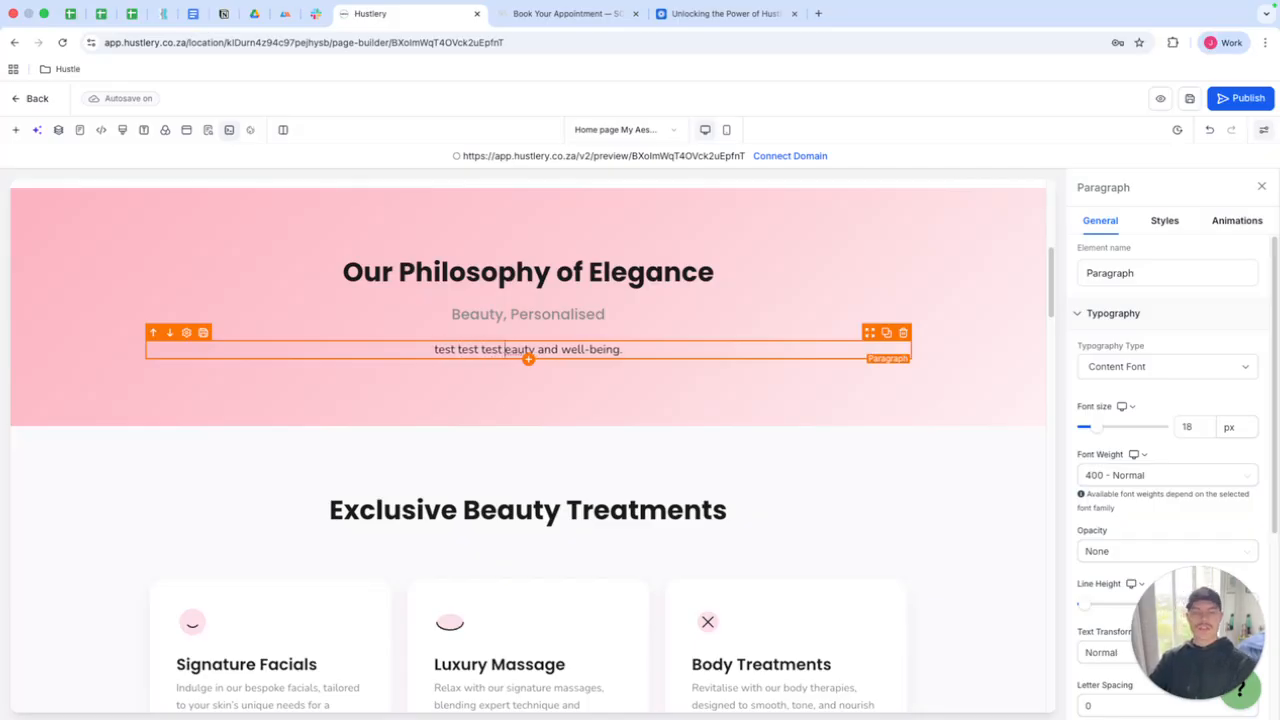
Step: Inspect the "Beauty, Personalised" sub-headline and its typography settings
{"action": "left_click", "coordinate": [655, 324]}
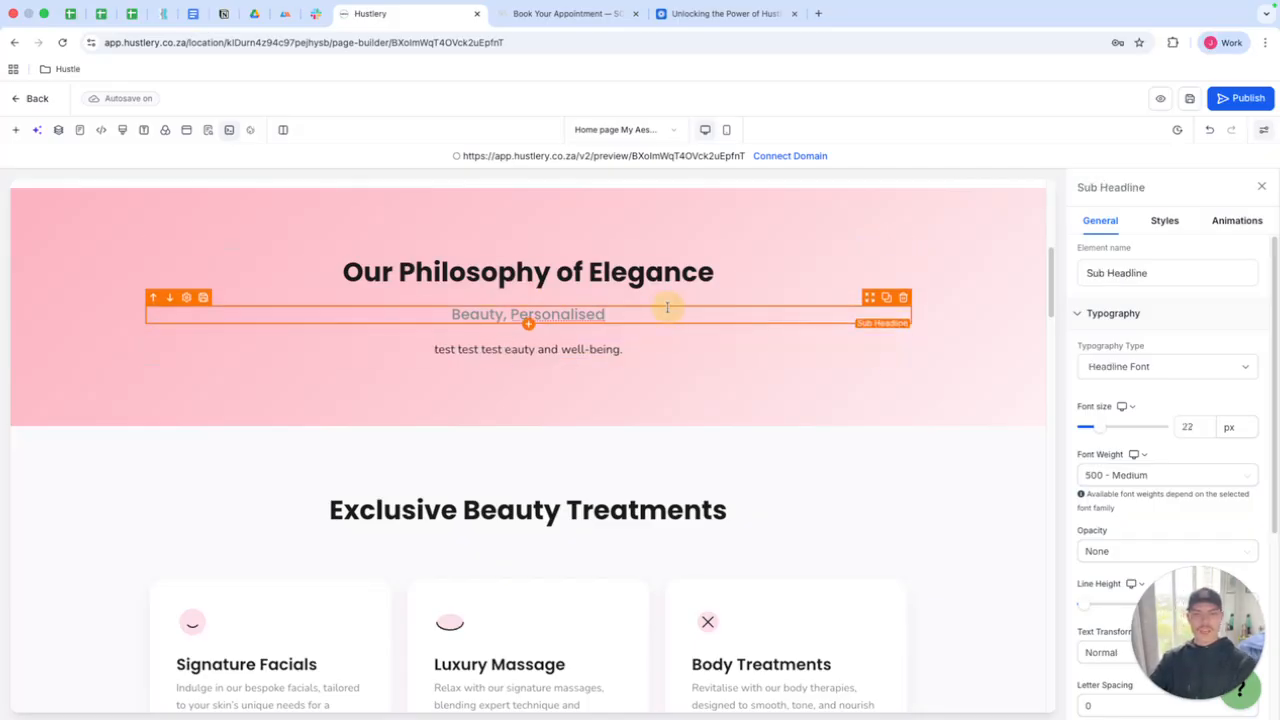
{"action": "left_click", "coordinate": [690, 372]}
{"action": "left_click", "coordinate": [712, 415]}
{"action": "left_click", "coordinate": [706, 358]}
{"action": "left_click_drag", "start_coordinate": [706, 357], "coordinate": [731, 322]}
{"action": "left_click", "coordinate": [714, 381]}
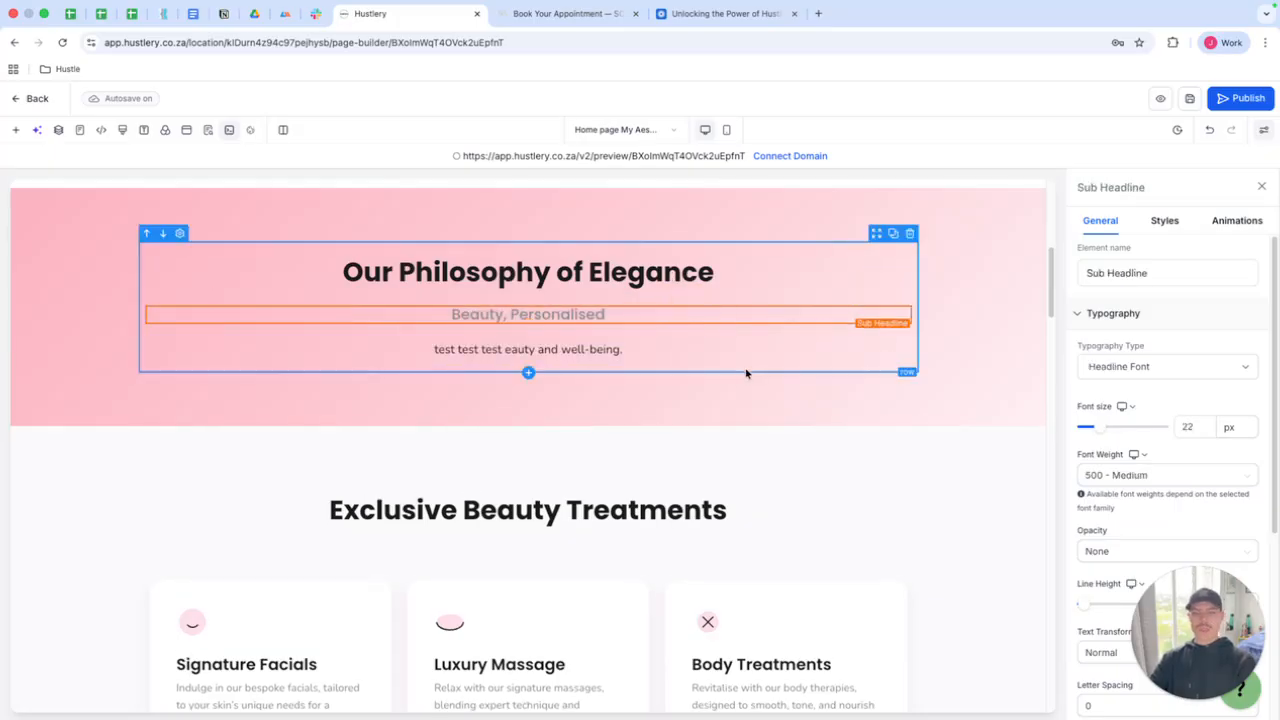
Step: Give the Body Treatments card column a light purple background from the default colors
{"action": "scroll", "coordinate": [737, 377], "scroll_direction": "down", "scroll_amount": 3}
{"action": "scroll", "coordinate": [737, 380], "scroll_direction": "down", "scroll_amount": 2}
{"action": "left_click", "coordinate": [829, 349]}
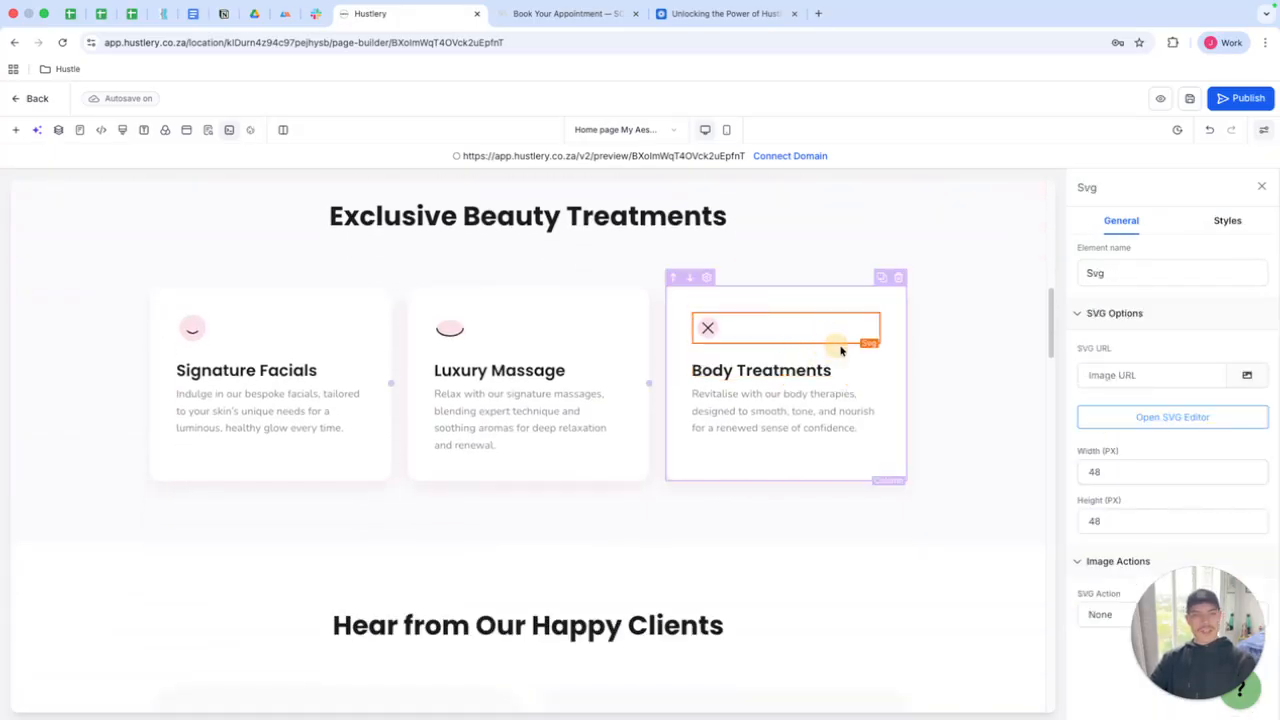
{"action": "left_click", "coordinate": [886, 364]}
{"action": "left_click", "coordinate": [1255, 422]}
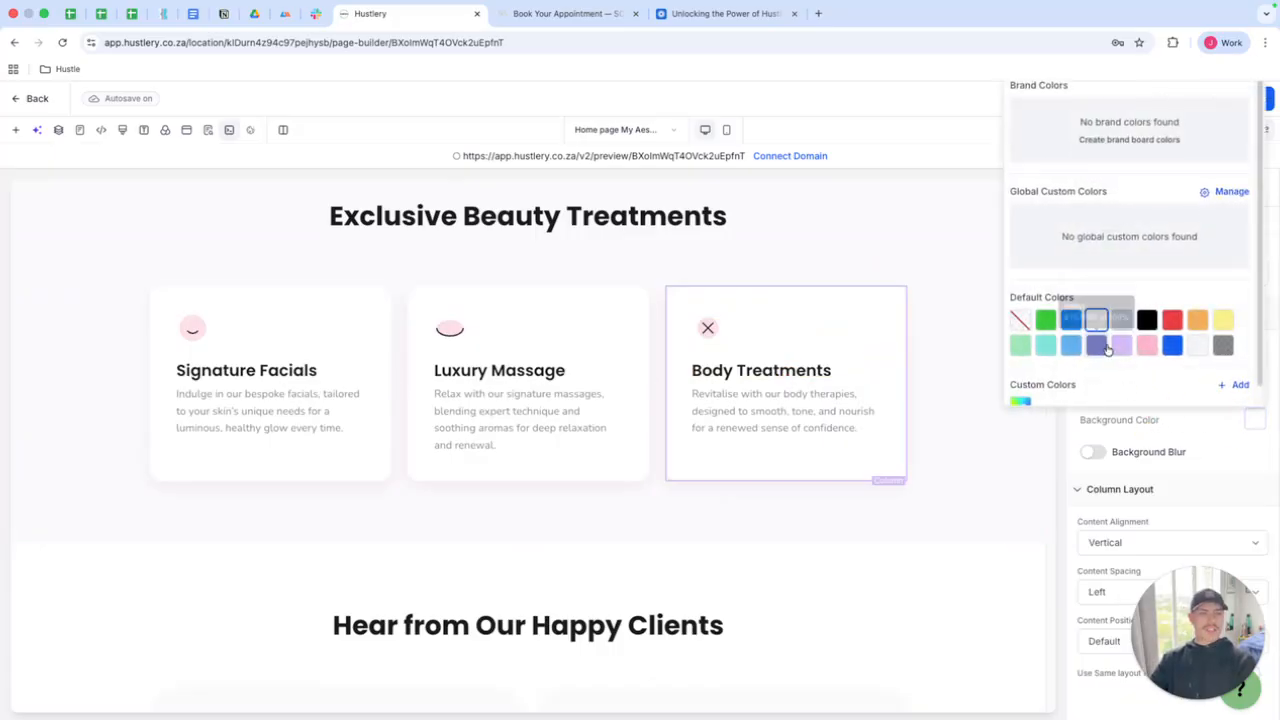
{"action": "left_click", "coordinate": [1110, 347]}
Step: Give the Luxury Massage card column a dark blue-violet background from the default colors
{"action": "left_click", "coordinate": [603, 341]}
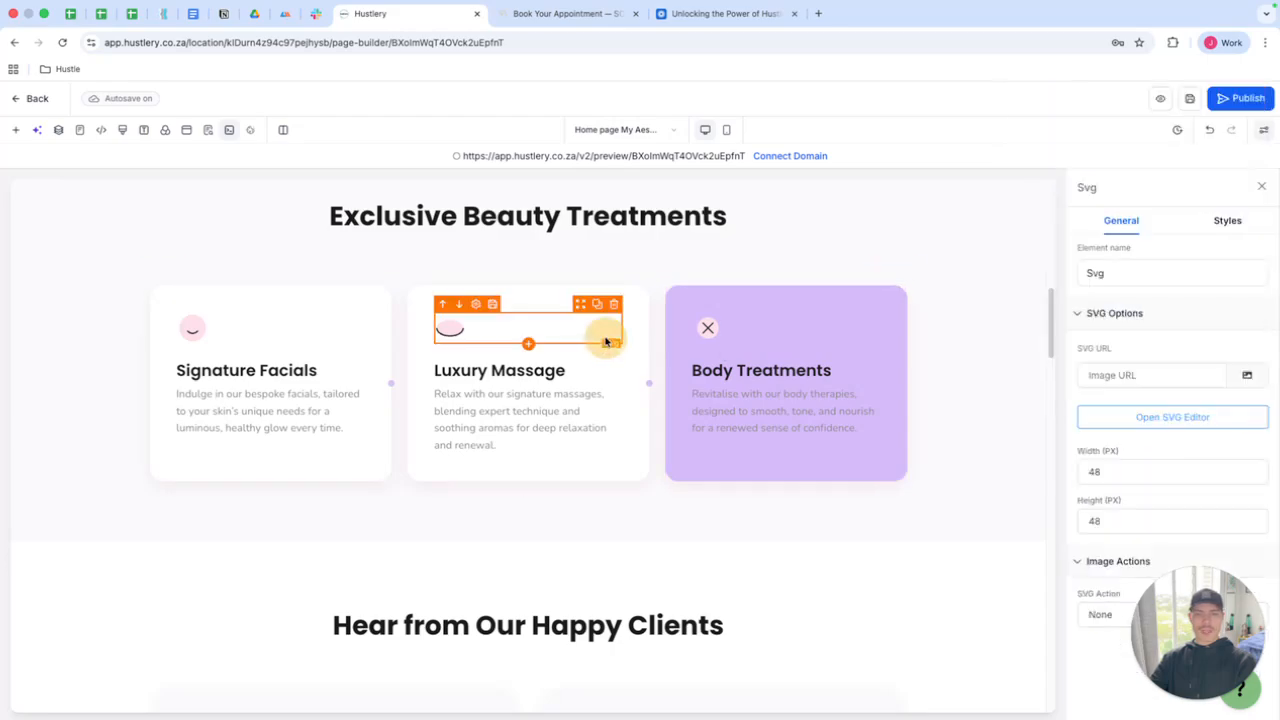
{"action": "left_click", "coordinate": [636, 378]}
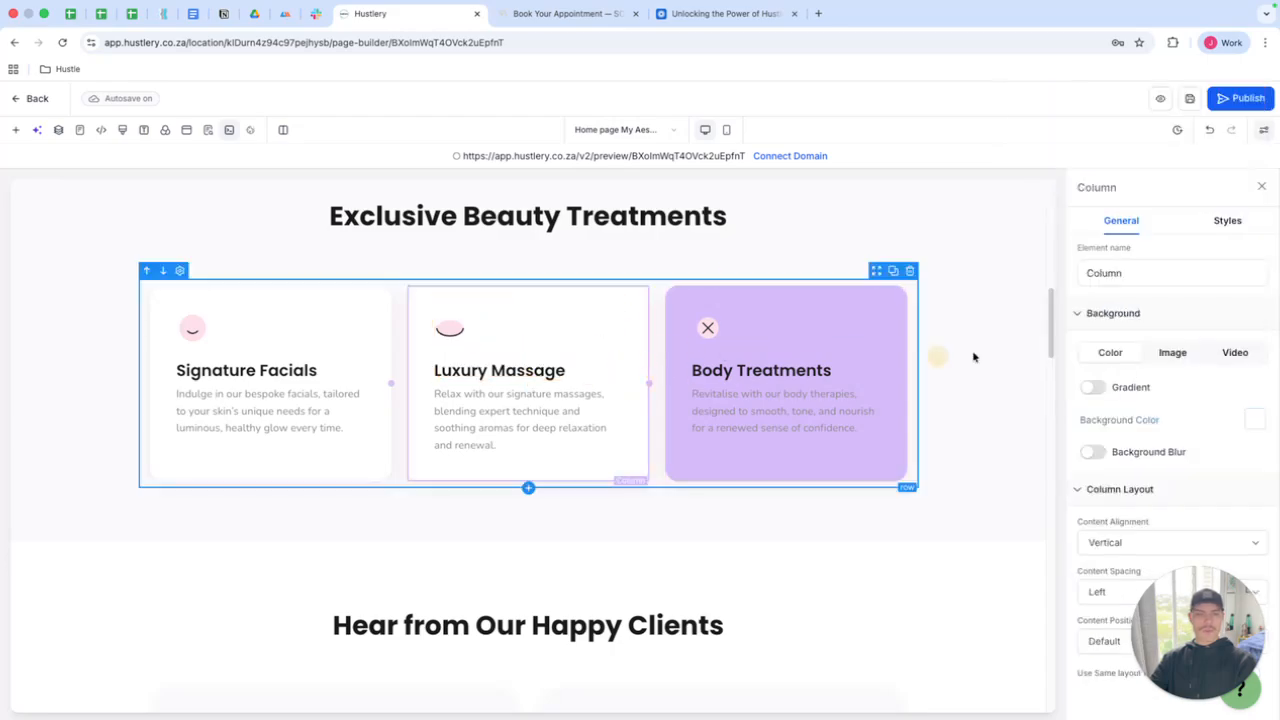
{"action": "left_click", "coordinate": [1255, 420]}
{"action": "left_click", "coordinate": [1096, 345]}
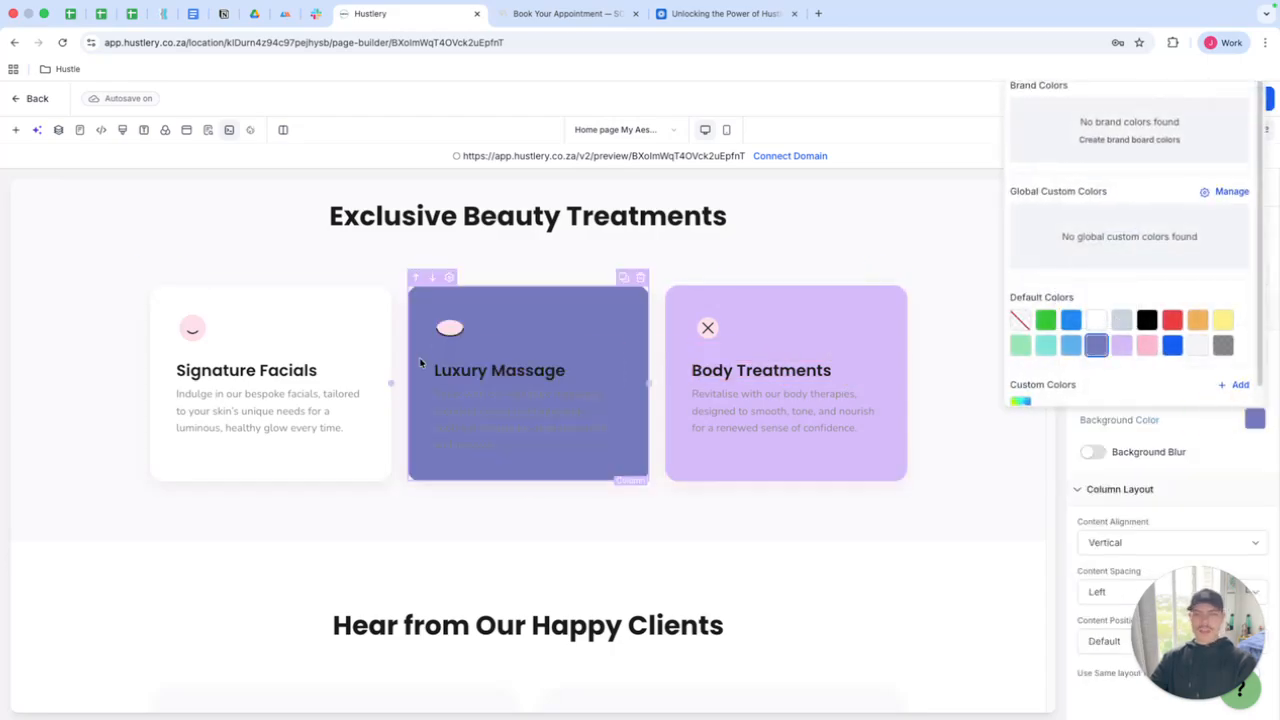
{"action": "left_click", "coordinate": [384, 361]}
{"action": "left_click", "coordinate": [630, 411]}
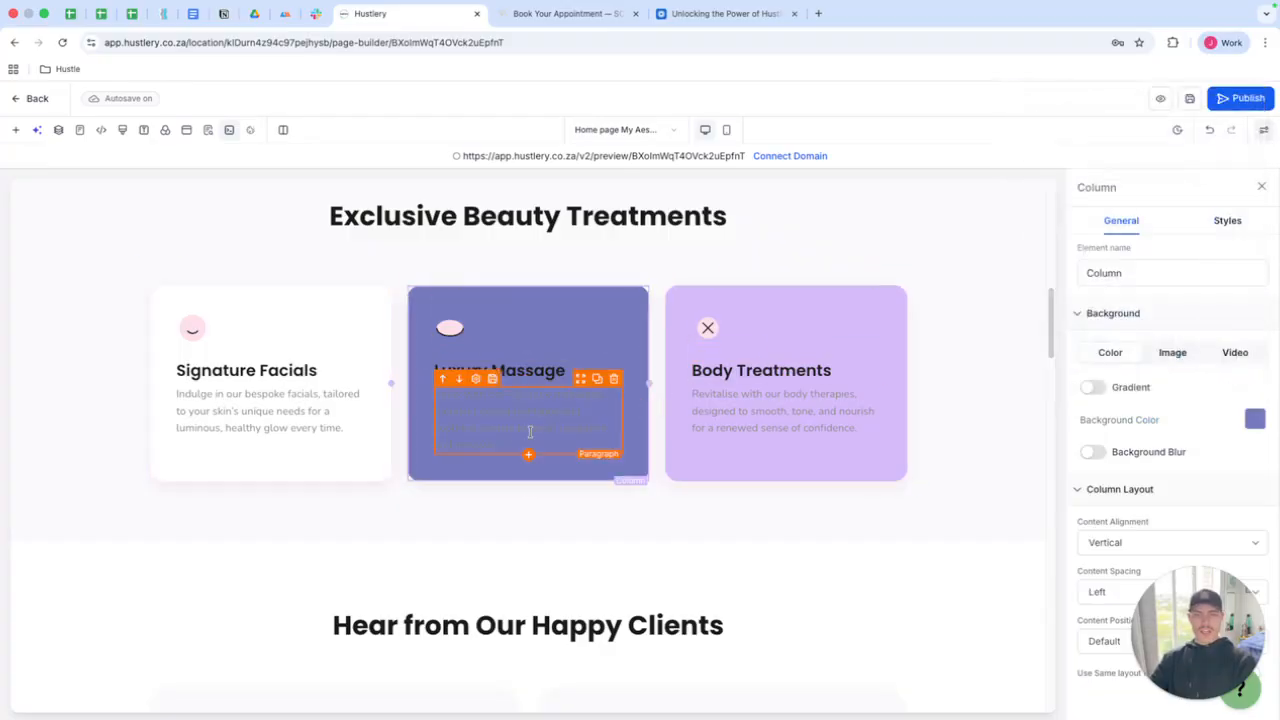
Step: Recolor the description text in the Luxury Massage card to Black (#000000)
{"action": "left_click", "coordinate": [505, 443]}
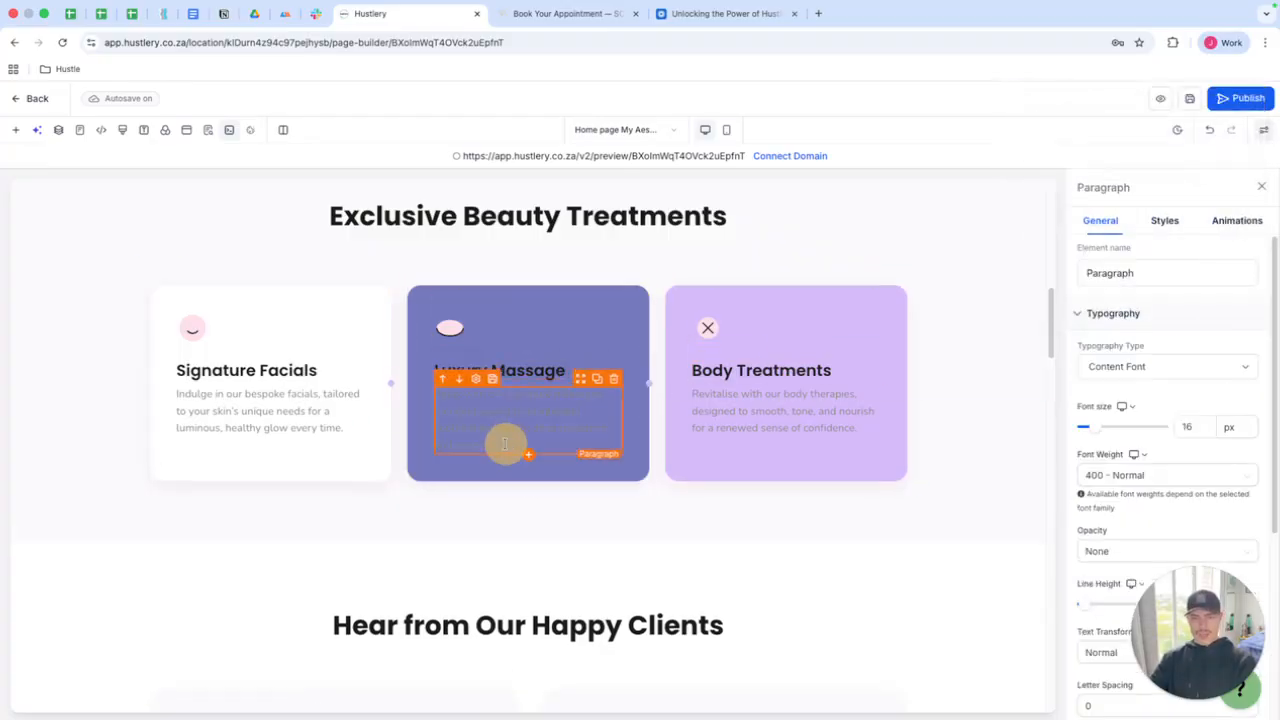
{"action": "left_click_drag", "start_coordinate": [494, 445], "coordinate": [431, 391]}
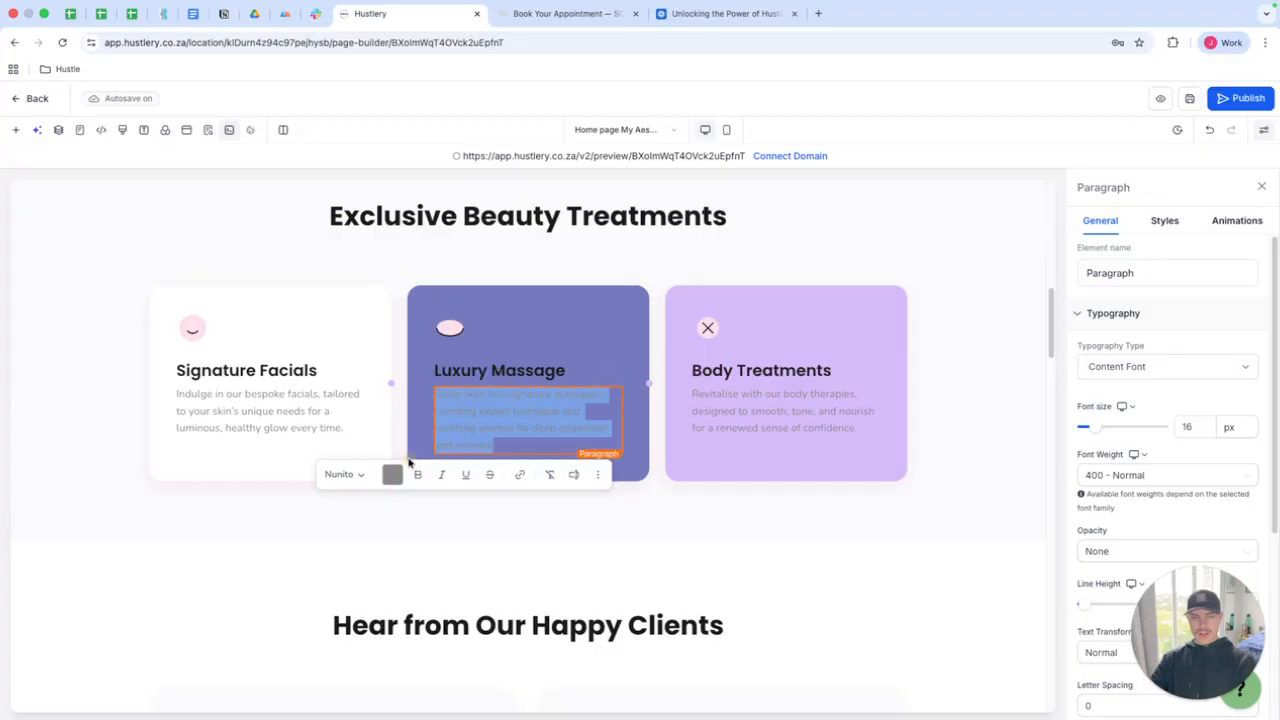
{"action": "left_click", "coordinate": [392, 474]}
{"action": "left_click", "coordinate": [525, 376]}
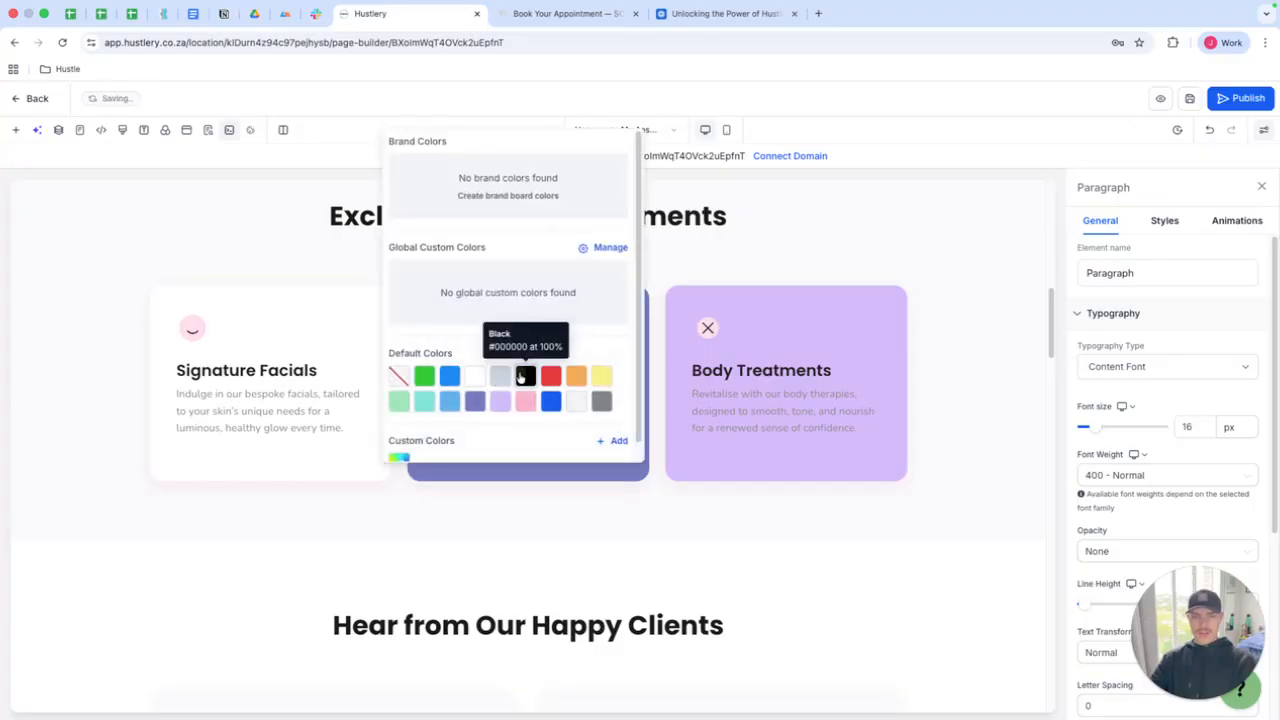
{"action": "left_click", "coordinate": [672, 275]}
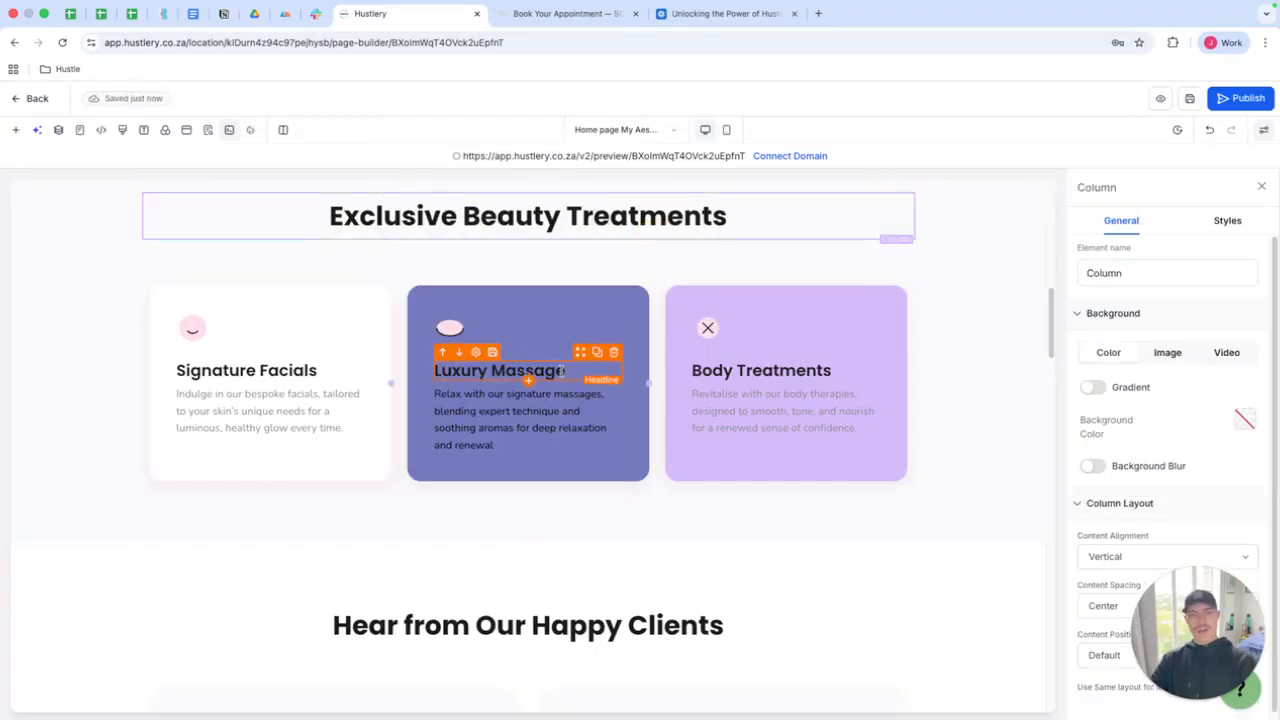
Step: Swap the two cards under Hear from Our Happy Clients so the massage testimonial comes first
{"action": "scroll", "coordinate": [720, 370], "scroll_direction": "down", "scroll_amount": 5}
{"action": "scroll", "coordinate": [754, 351], "scroll_direction": "down", "scroll_amount": 2}
{"action": "scroll", "coordinate": [754, 351], "scroll_direction": "up", "scroll_amount": 5}
{"action": "scroll", "coordinate": [800, 358], "scroll_direction": "down", "scroll_amount": 1}
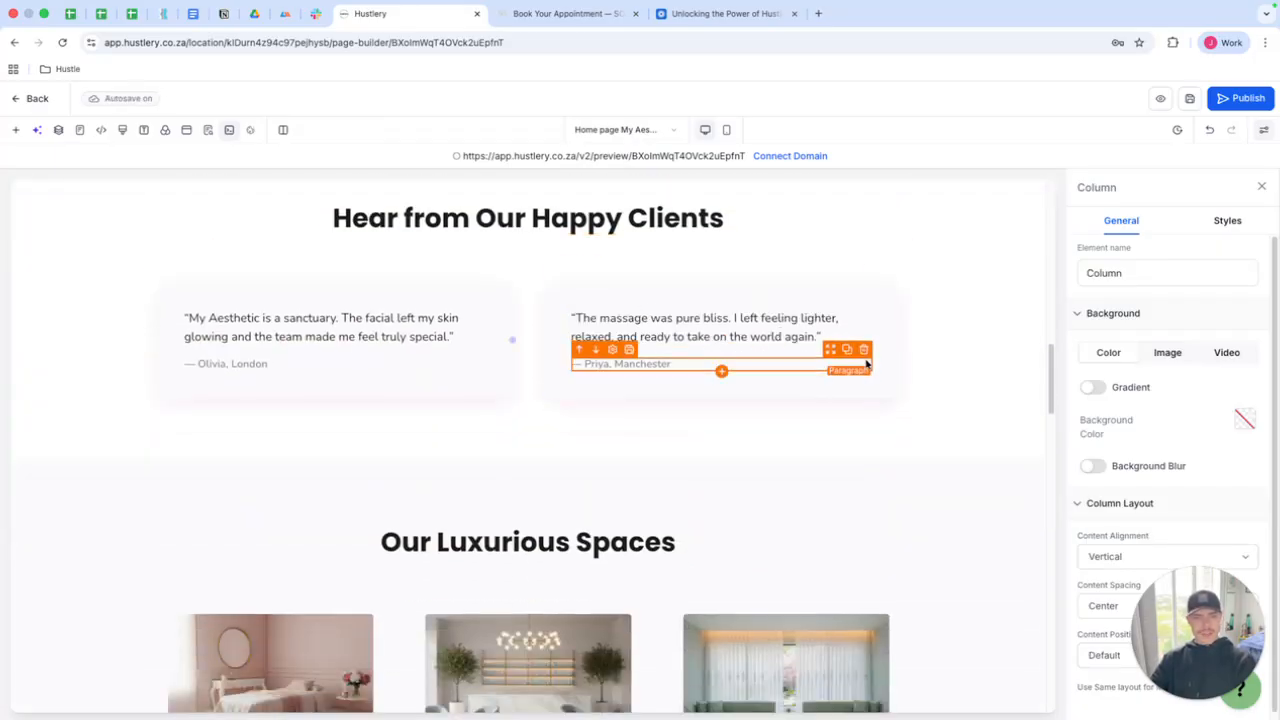
{"action": "left_click", "coordinate": [860, 363]}
{"action": "left_click_drag", "start_coordinate": [889, 377], "coordinate": [437, 363]}
{"action": "left_click", "coordinate": [723, 366]}
Step: Move the Our Luxurious Spaces gallery section up, above the testimonials section
{"action": "left_click", "coordinate": [977, 371]}
{"action": "scroll", "coordinate": [943, 412], "scroll_direction": "down", "scroll_amount": 1}
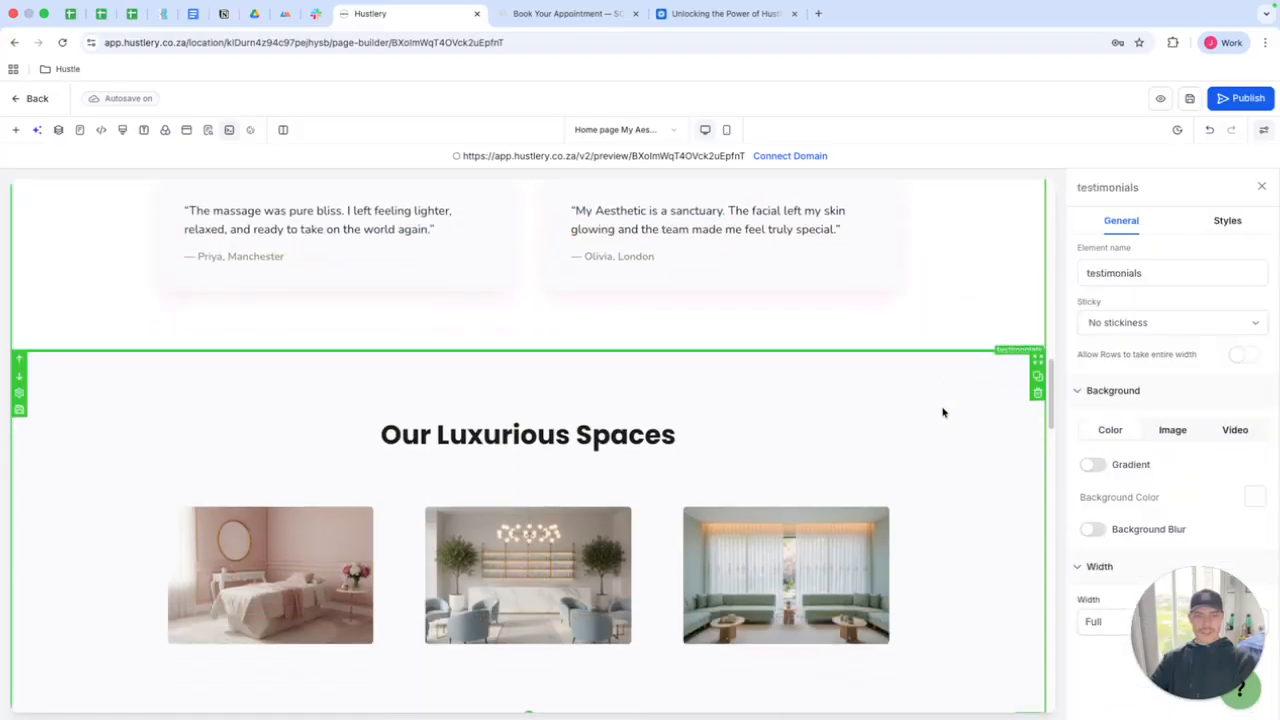
{"action": "left_click", "coordinate": [20, 357]}
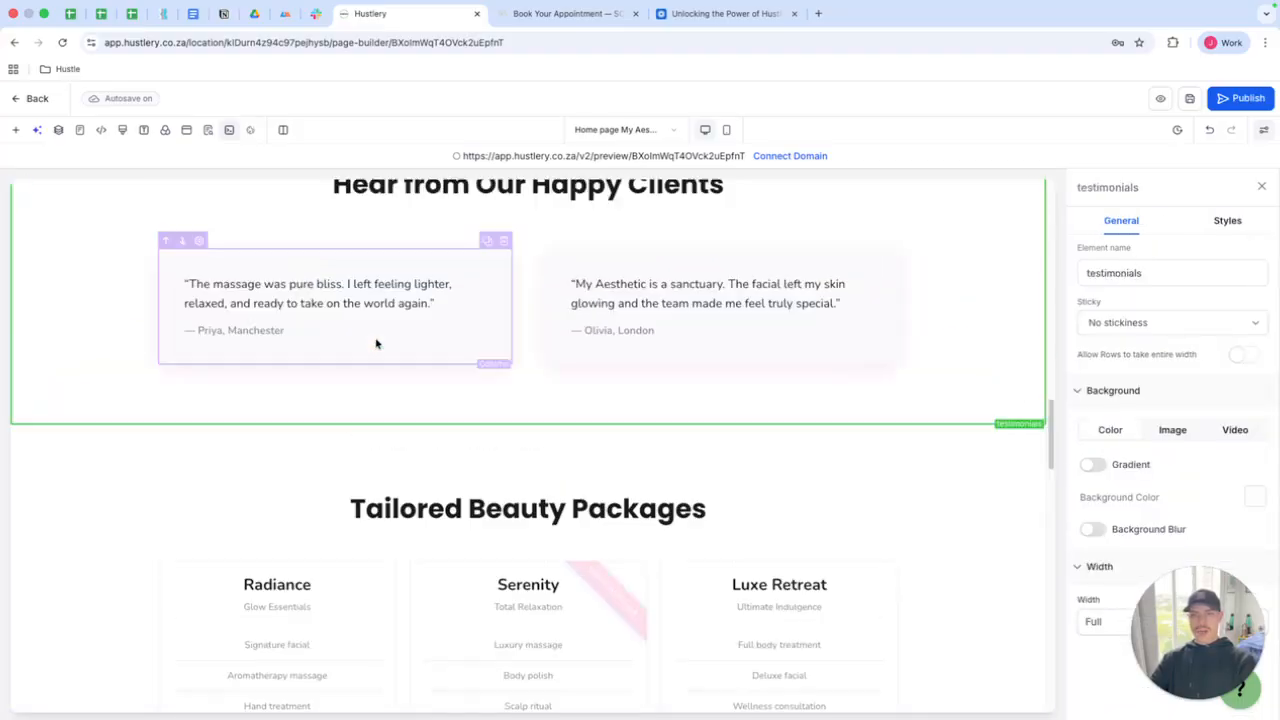
Step: Review the rest of the page from the pricing table to the footer and return to the header
{"action": "scroll", "coordinate": [571, 323], "scroll_direction": "down", "scroll_amount": 15}
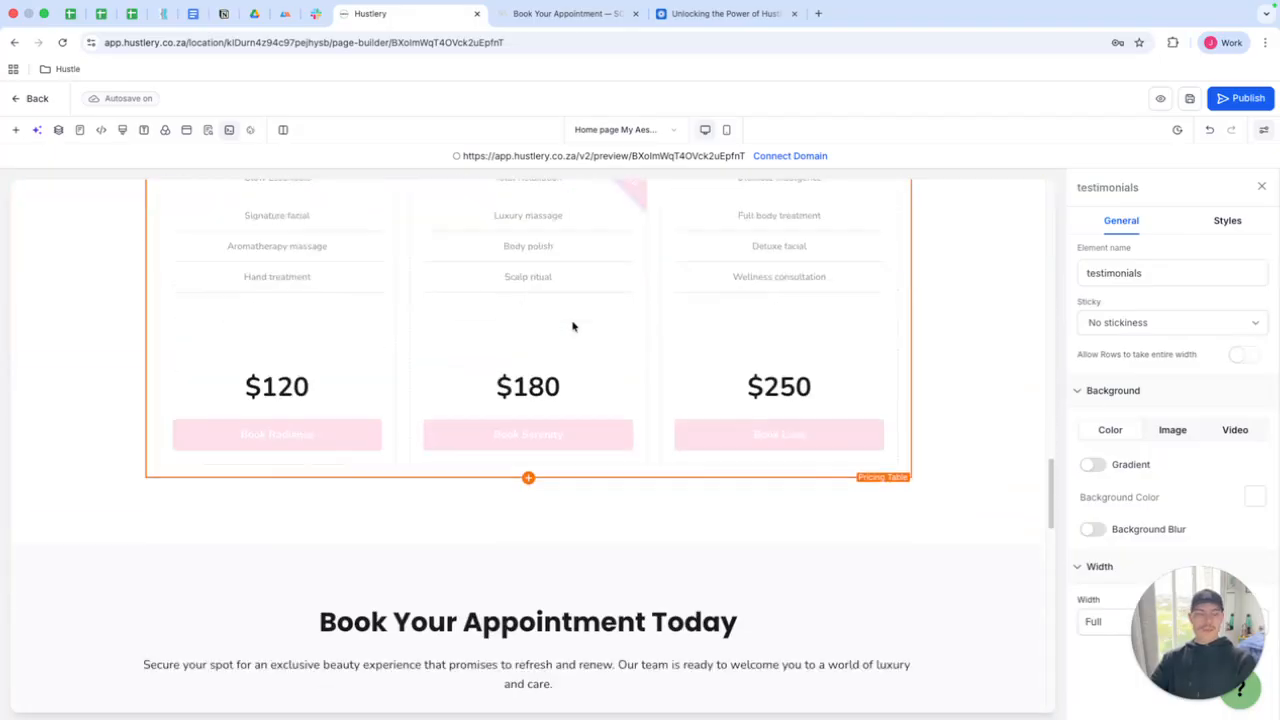
{"action": "scroll", "coordinate": [600, 335], "scroll_direction": "down", "scroll_amount": 4}
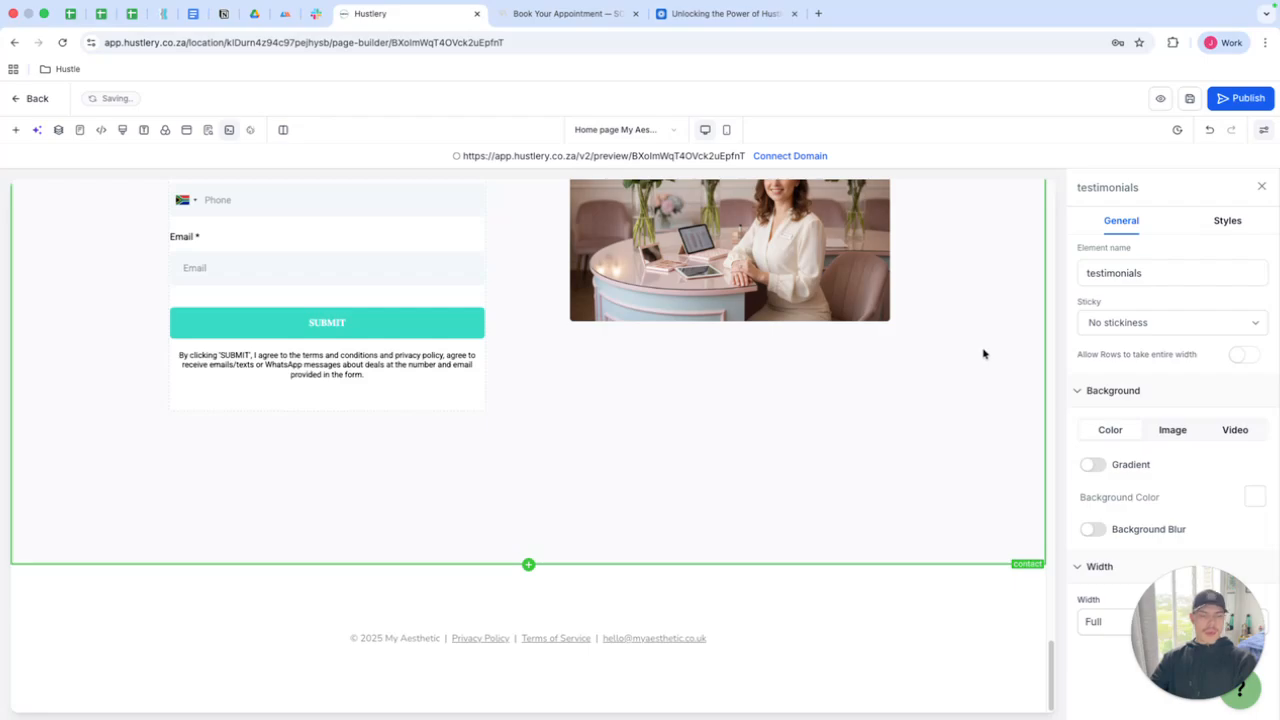
{"action": "scroll", "coordinate": [976, 350], "scroll_direction": "up", "scroll_amount": 17}
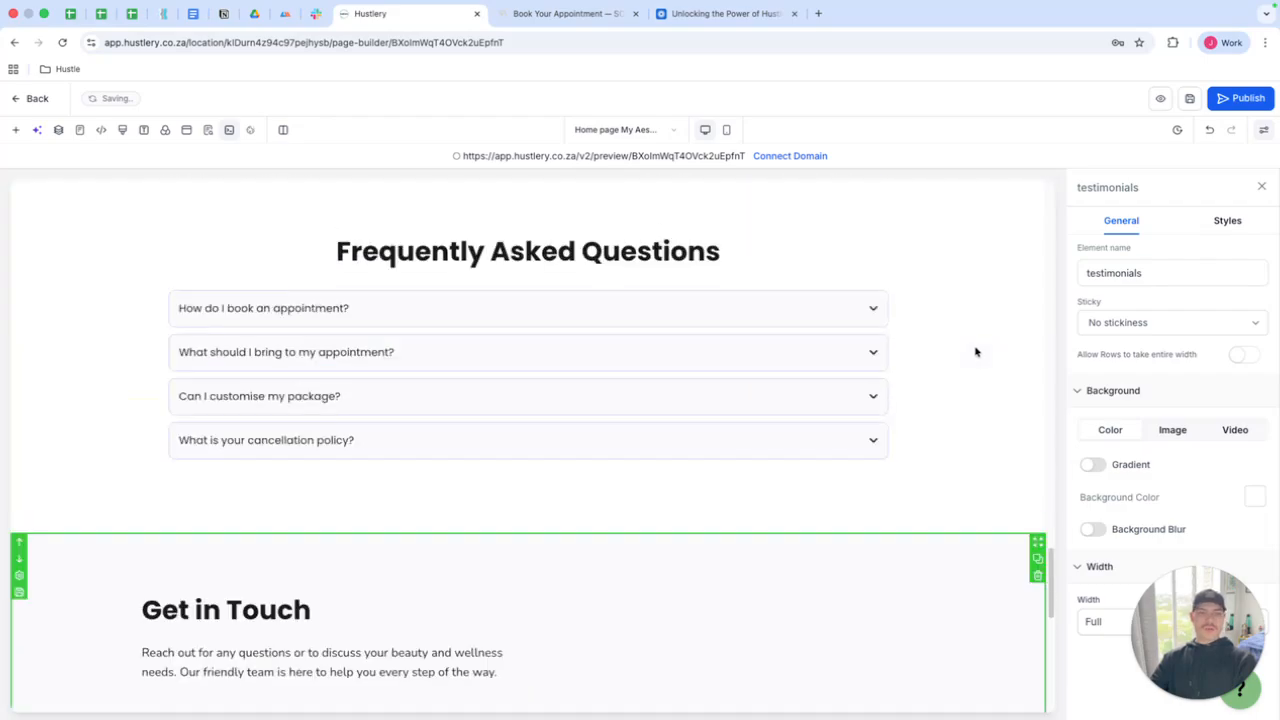
{"action": "scroll", "coordinate": [975, 352], "scroll_direction": "up", "scroll_amount": 4}
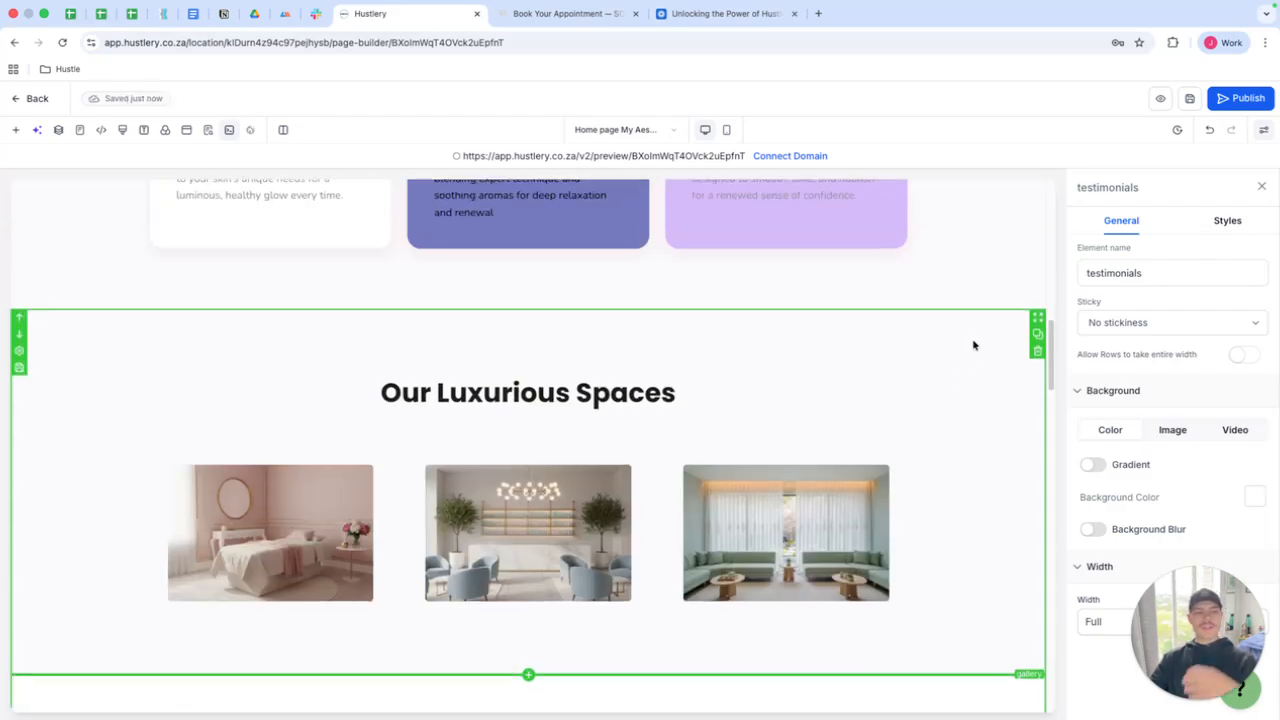
{"action": "scroll", "coordinate": [972, 345], "scroll_direction": "up", "scroll_amount": 6}
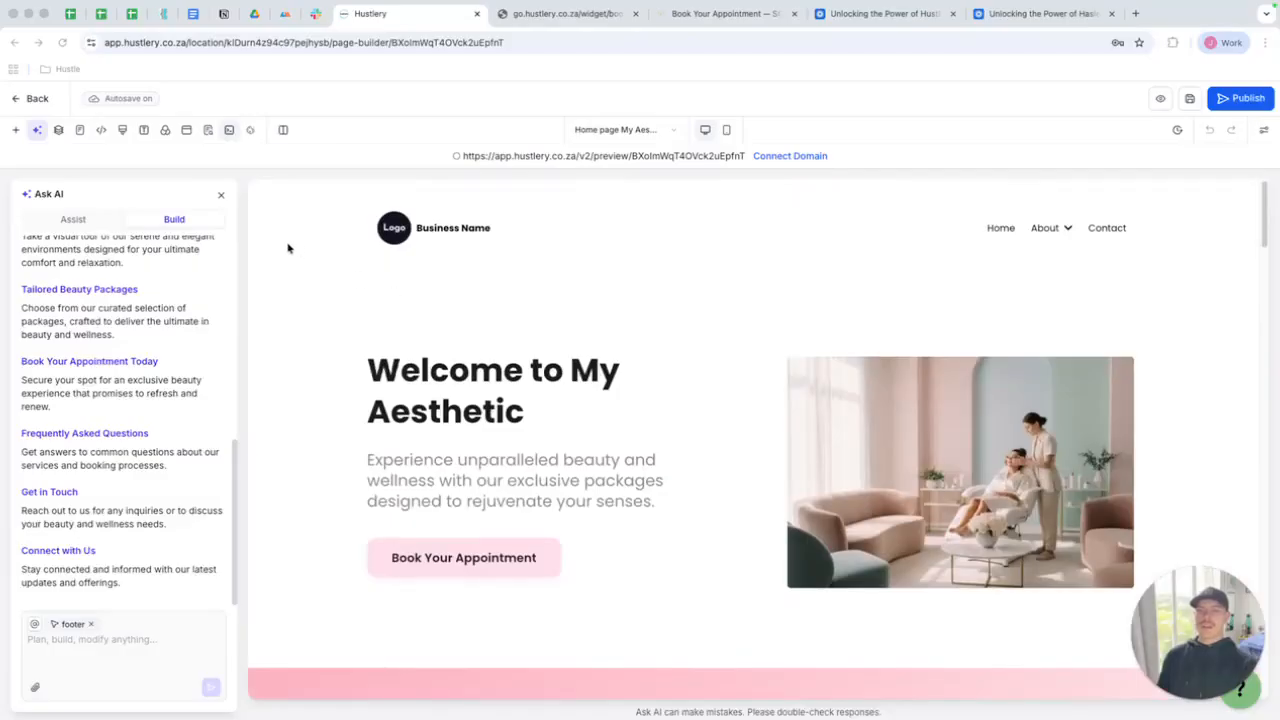
Step: Show the Assist view of Ask AI with the home page's brief and prompt
{"action": "left_click", "coordinate": [92, 221]}
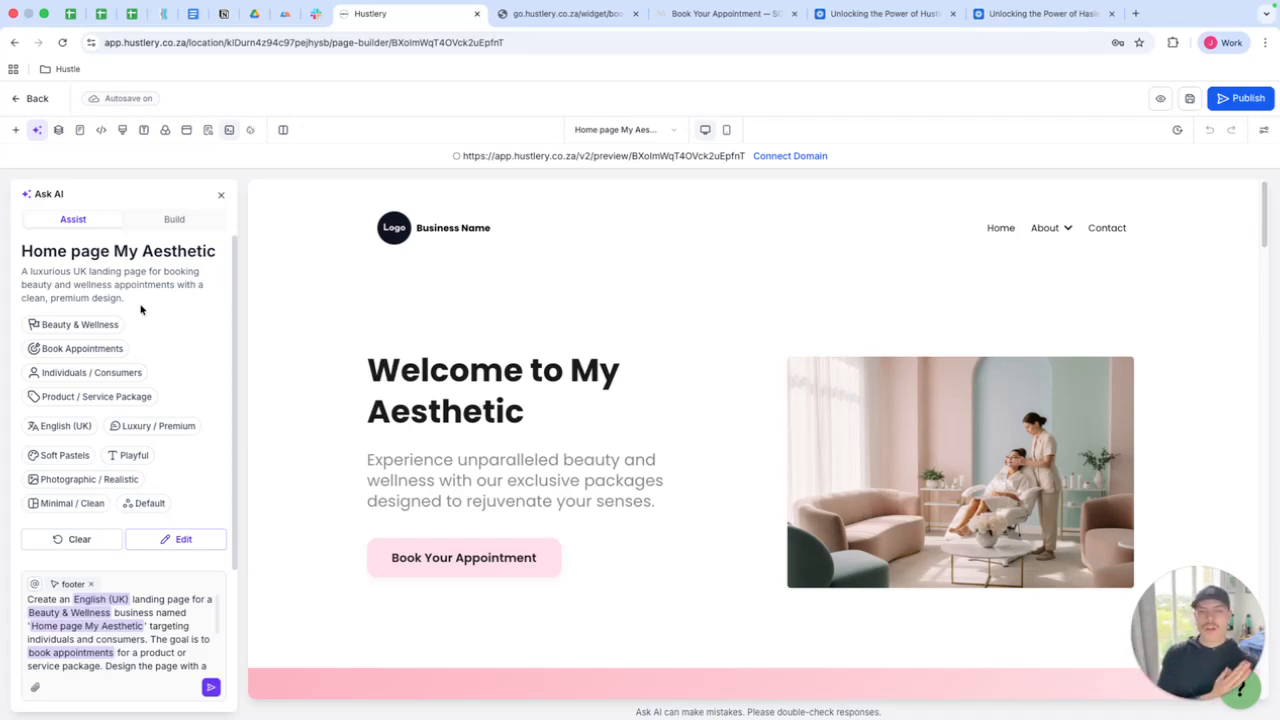
Step: Link the Home item of the navigation menu to the website's Untitled Page using the Go to Page option
{"action": "left_click", "coordinate": [571, 234]}
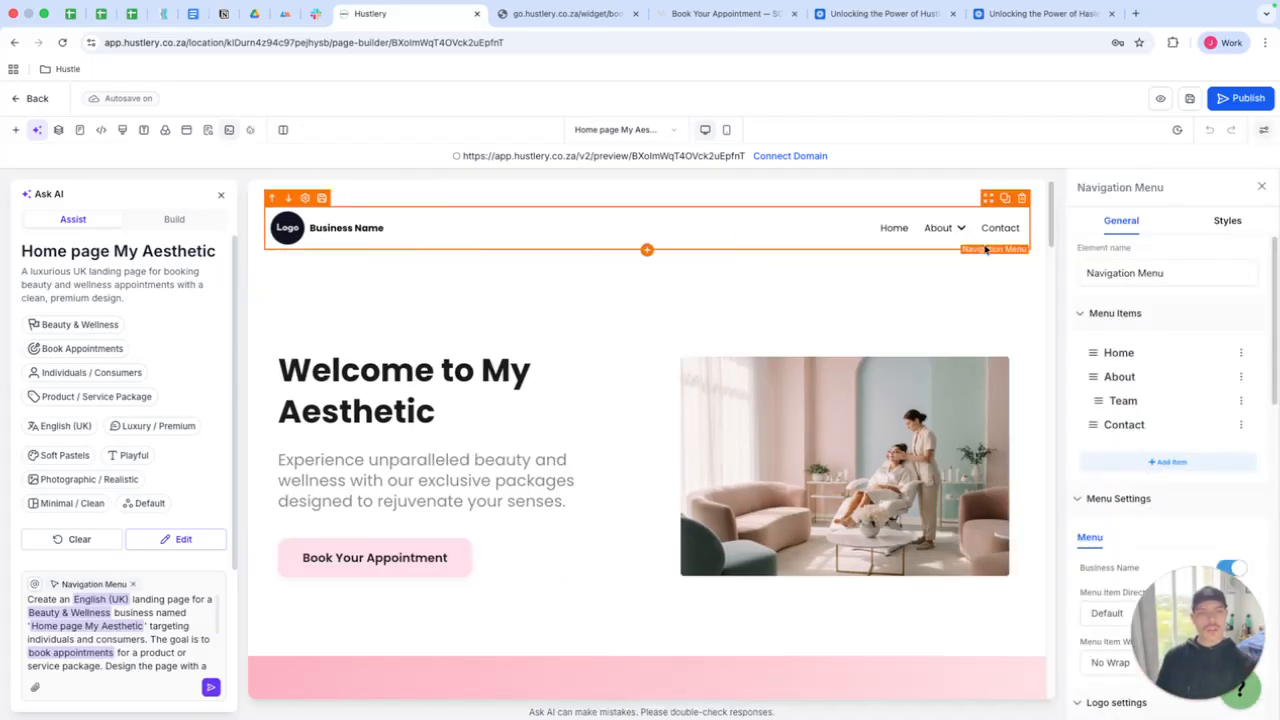
{"action": "left_click", "coordinate": [1241, 353]}
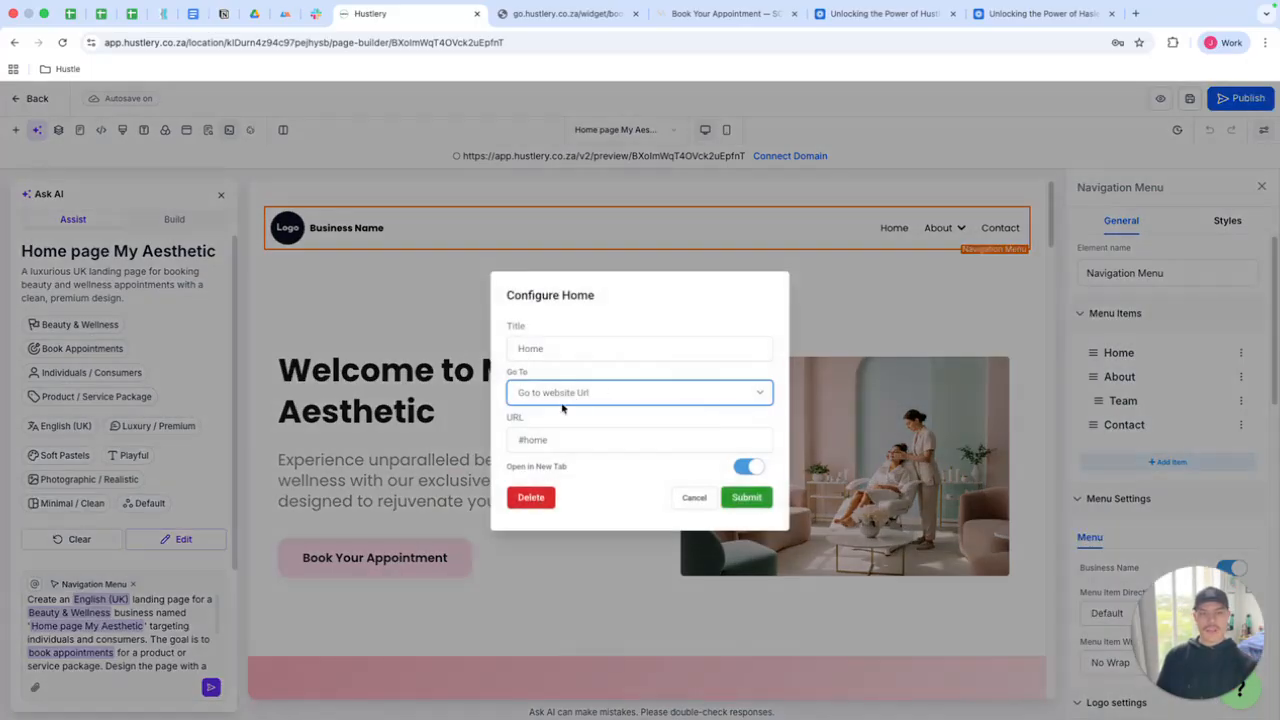
{"action": "left_click", "coordinate": [570, 396]}
{"action": "left_click", "coordinate": [570, 404]}
{"action": "left_click", "coordinate": [582, 440]}
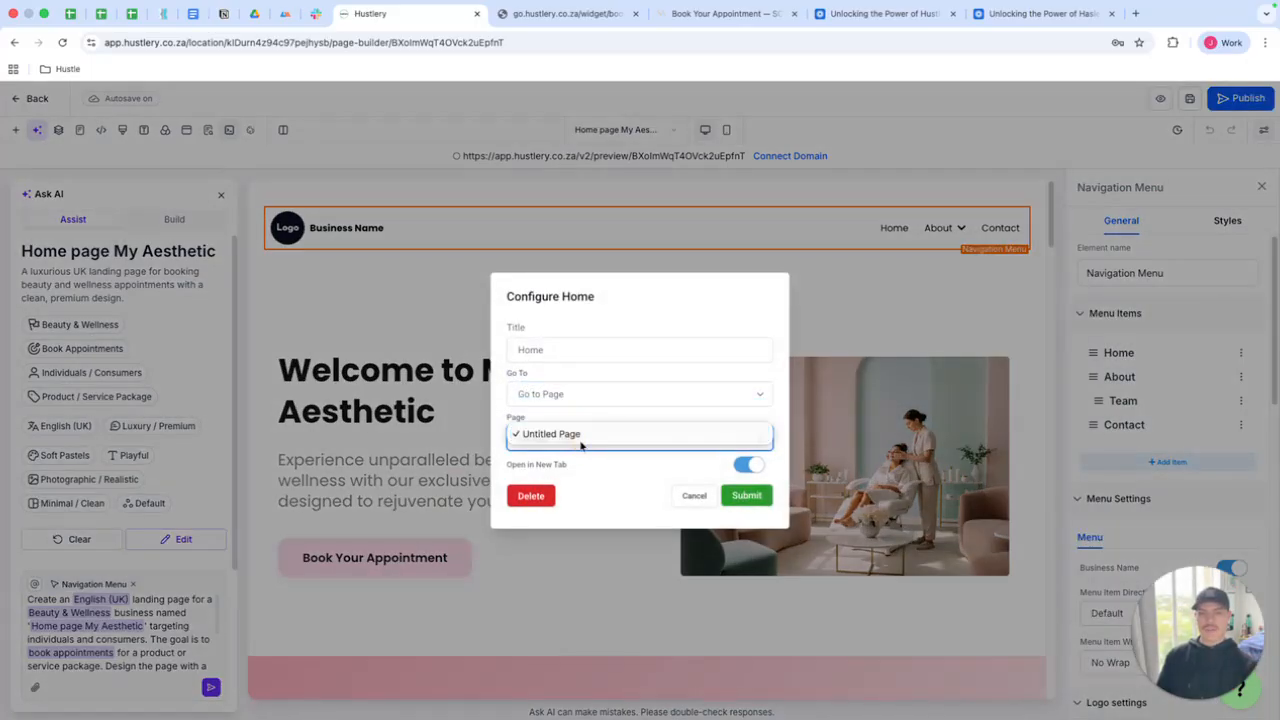
{"action": "left_click", "coordinate": [582, 434]}
{"action": "left_click", "coordinate": [735, 500]}
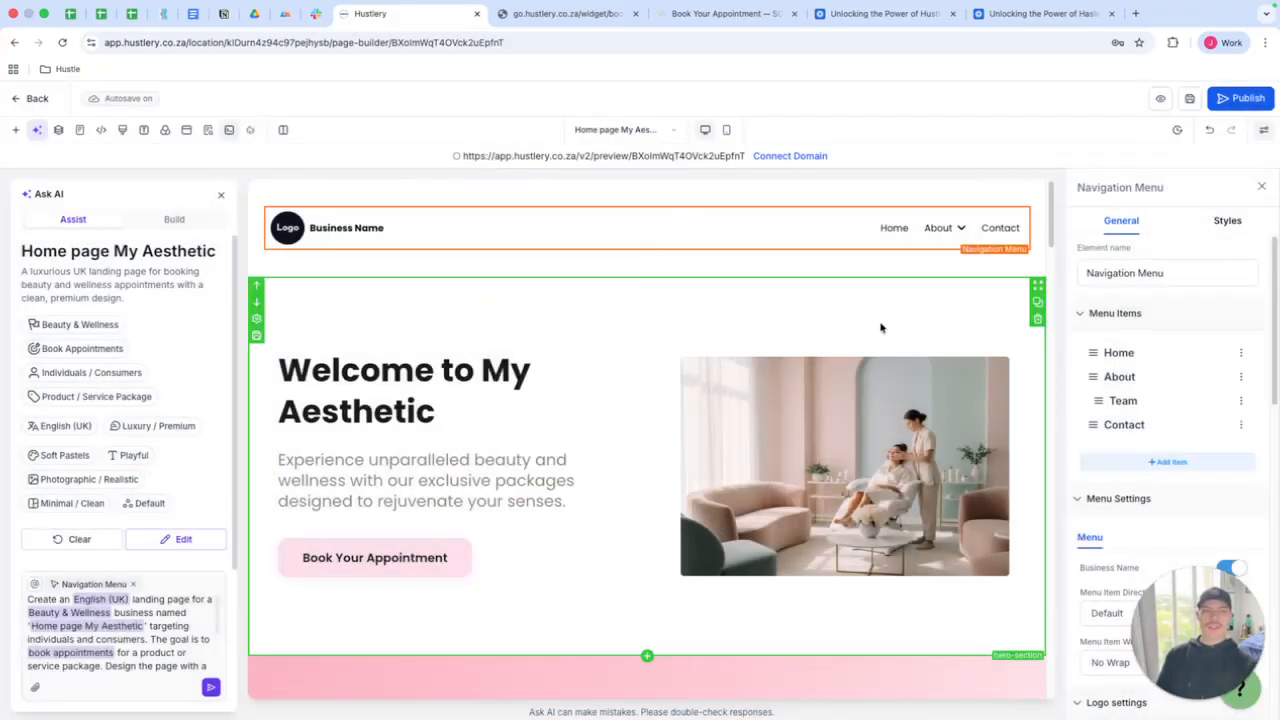
{"action": "left_click", "coordinate": [937, 300]}
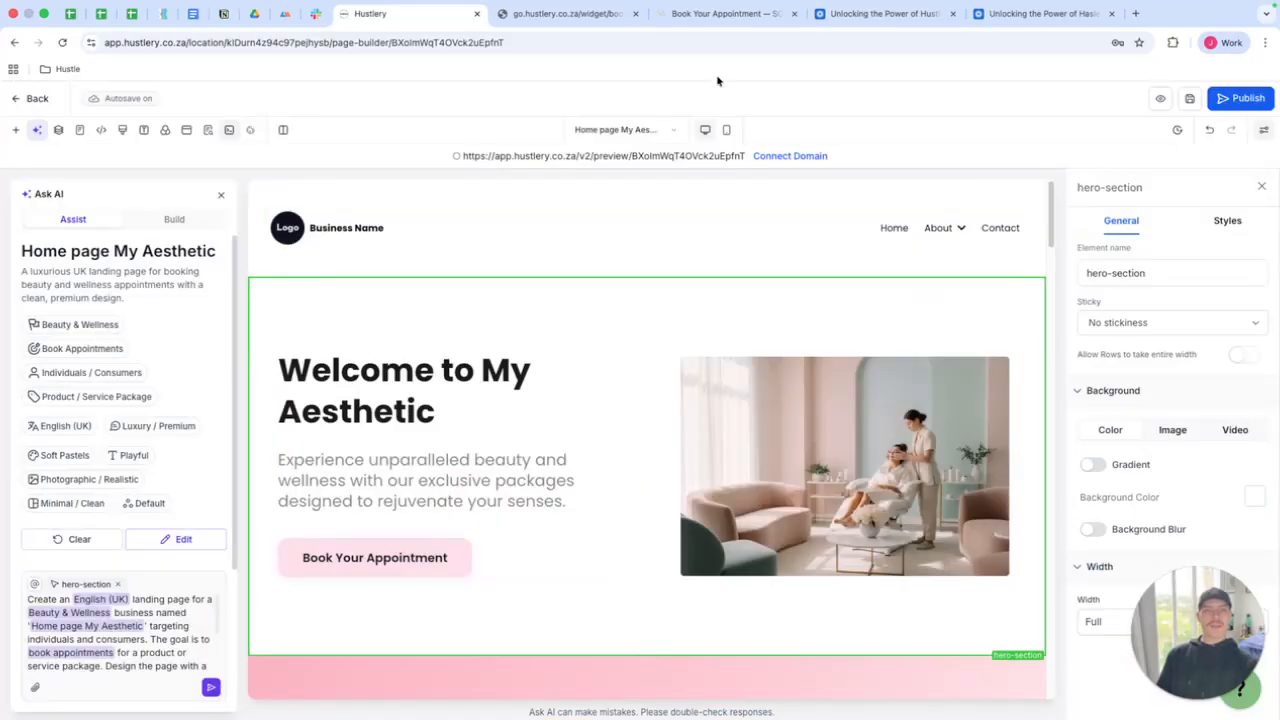
Step: Open ChatGPT in a new browser tab and dictate a beauty aesthetic website brief with founder photo, FAQ and lead-form sections in a new chat
{"action": "left_click", "coordinate": [1135, 13]}
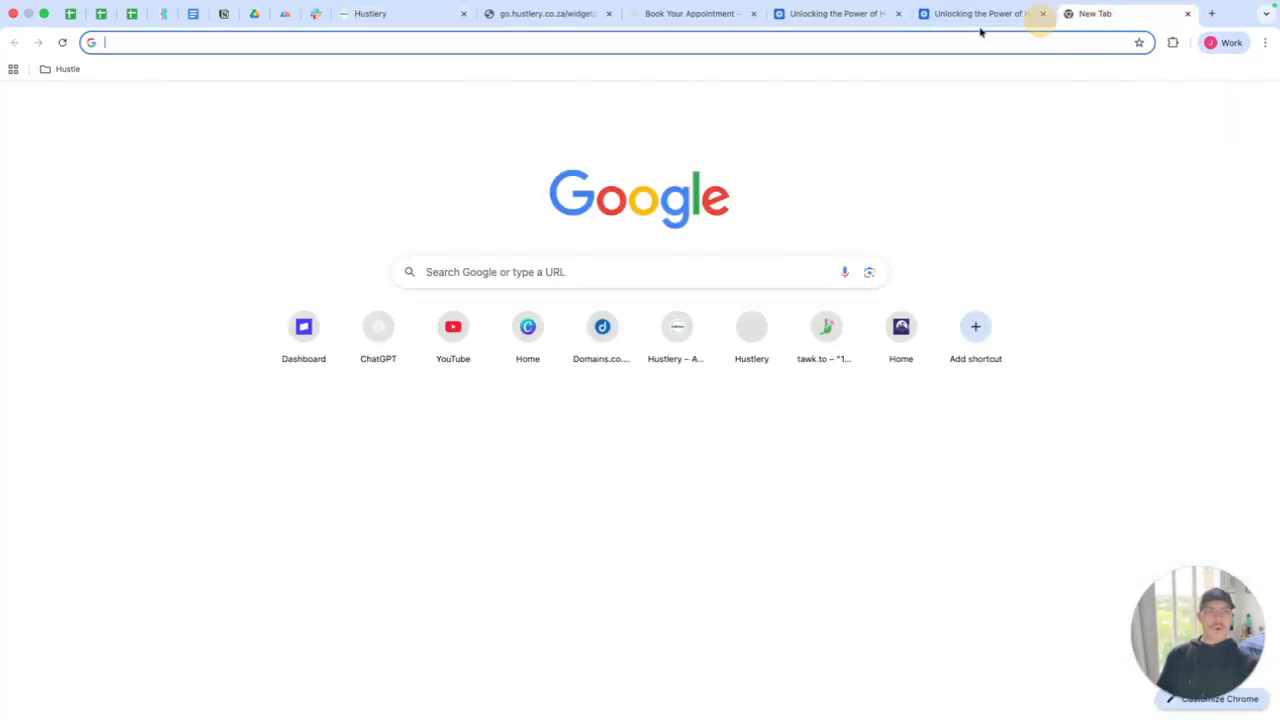
{"action": "left_click", "coordinate": [368, 335]}
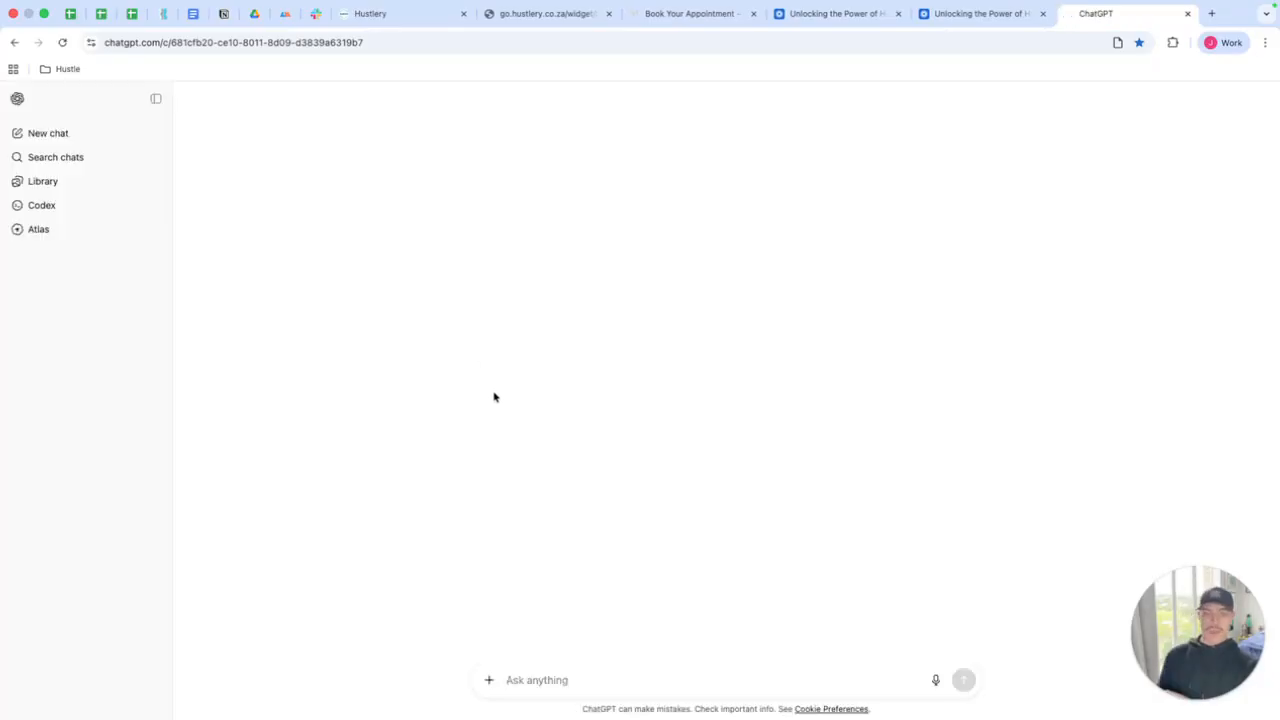
{"action": "left_click", "coordinate": [80, 132]}
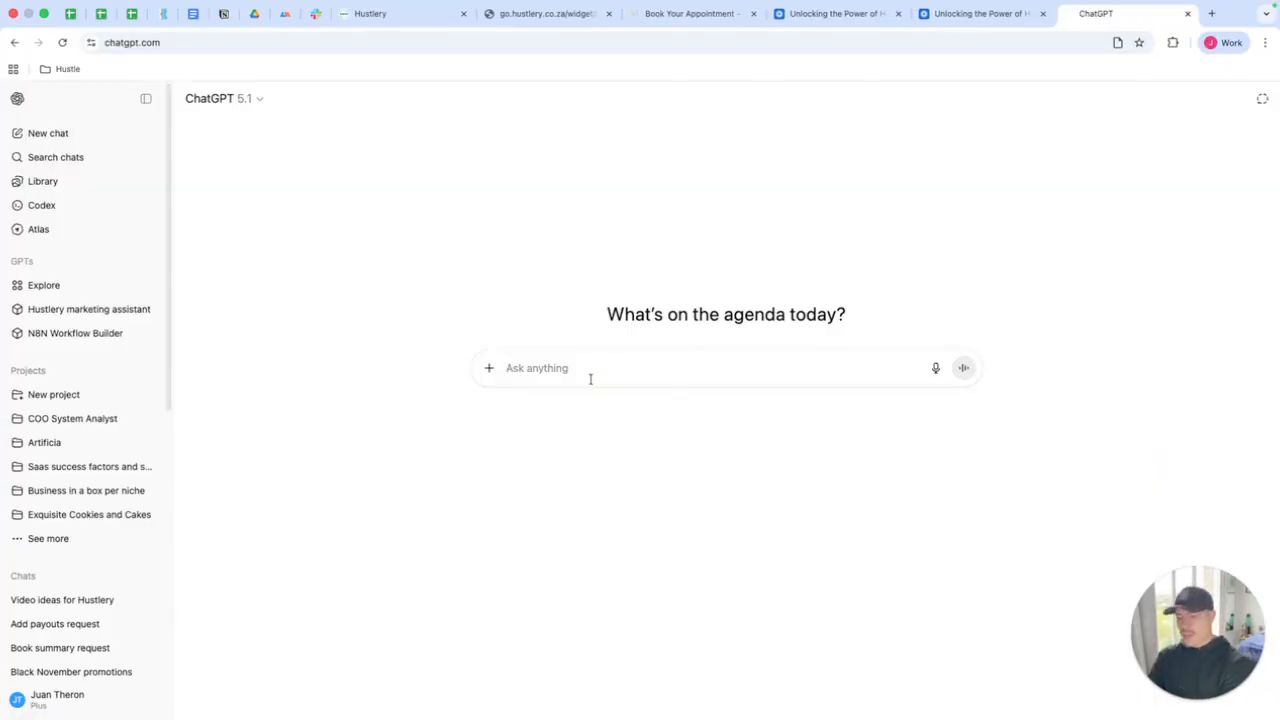
{"action": "left_click", "coordinate": [935, 368]}
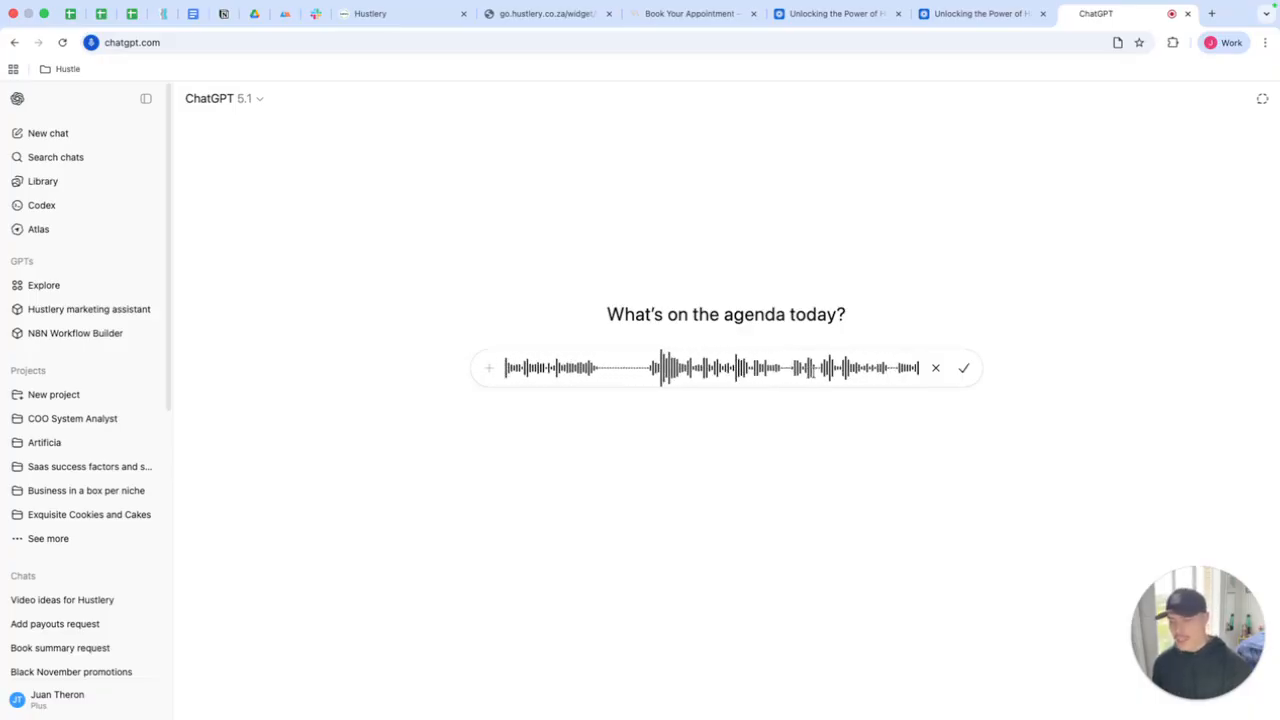
{"action": "left_click", "coordinate": [966, 369]}
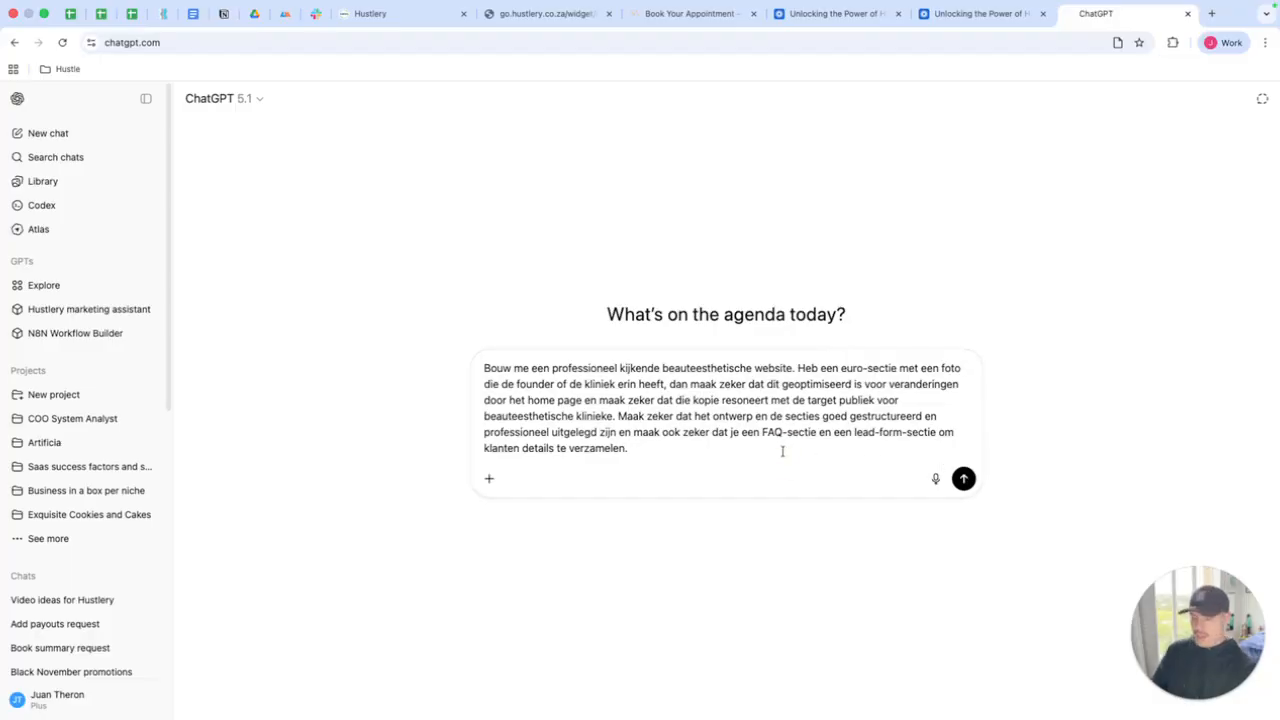
Step: Append "english. Create me a master prompt" to the dictated brief and send it
{"action": "type", "text": "english. "}
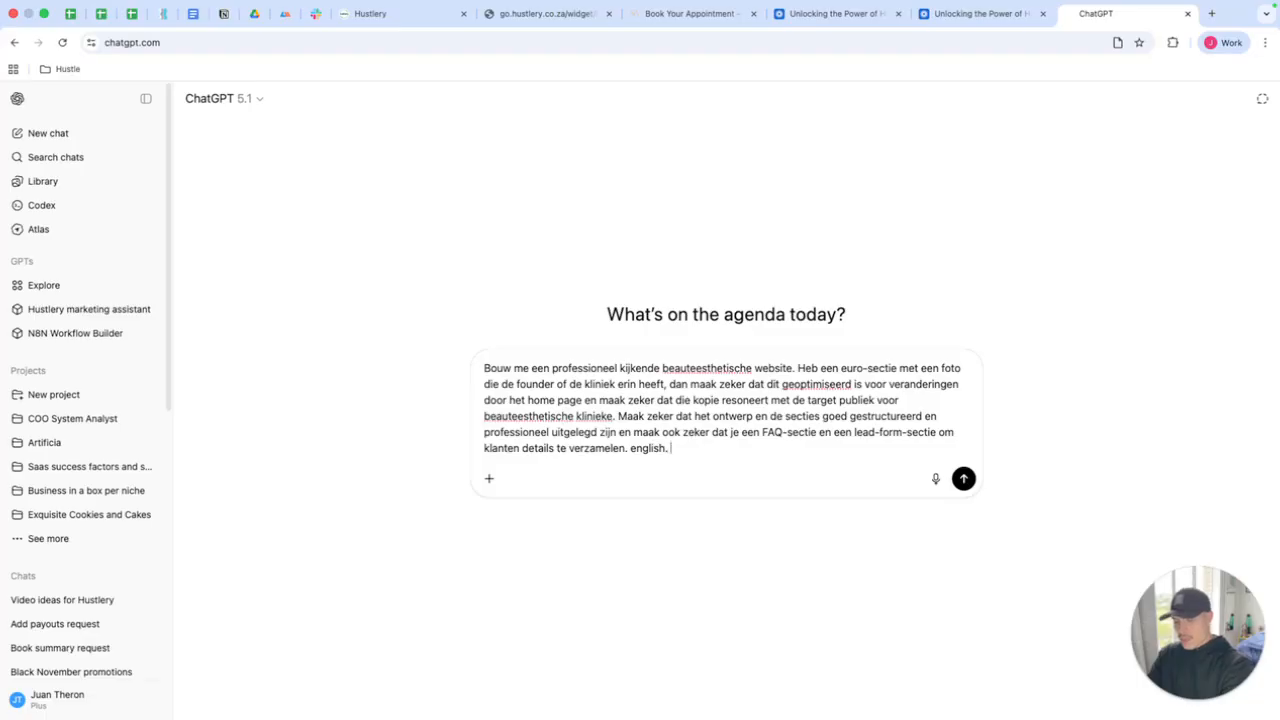
{"action": "type", "text": "Create me a master prom"}
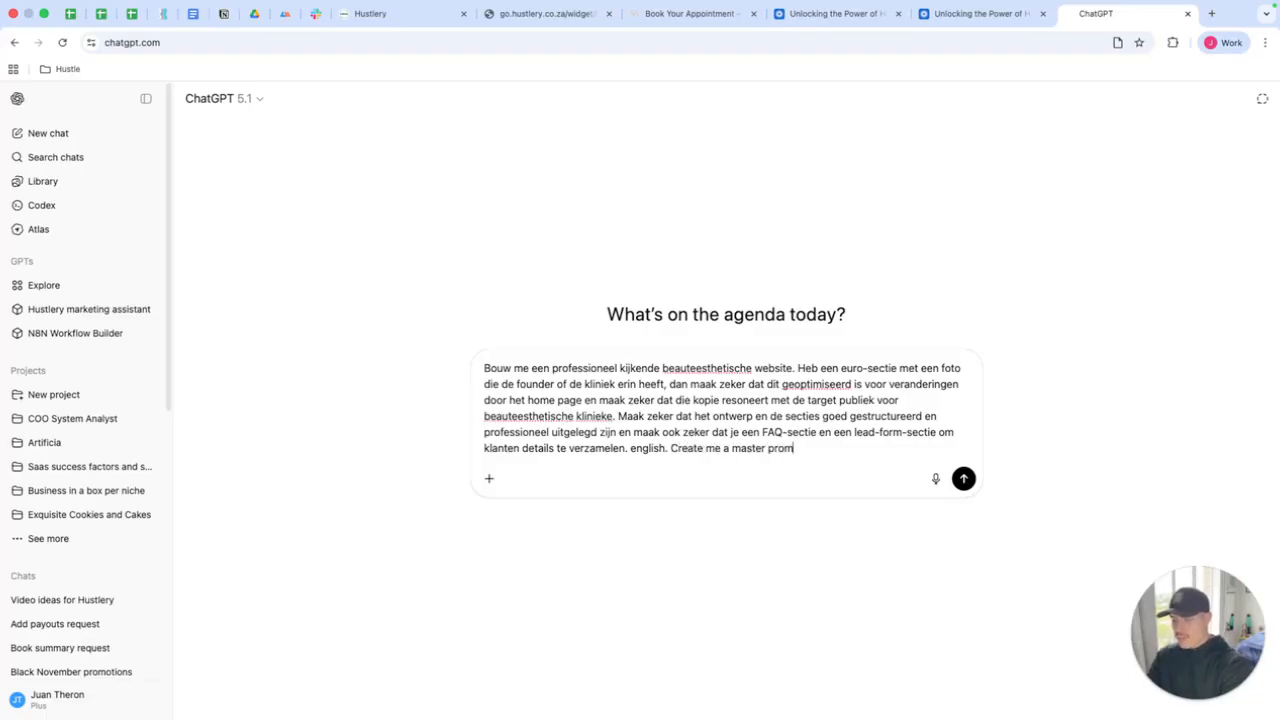
{"action": "type", "text": "pt"}
{"action": "key", "text": "Return"}
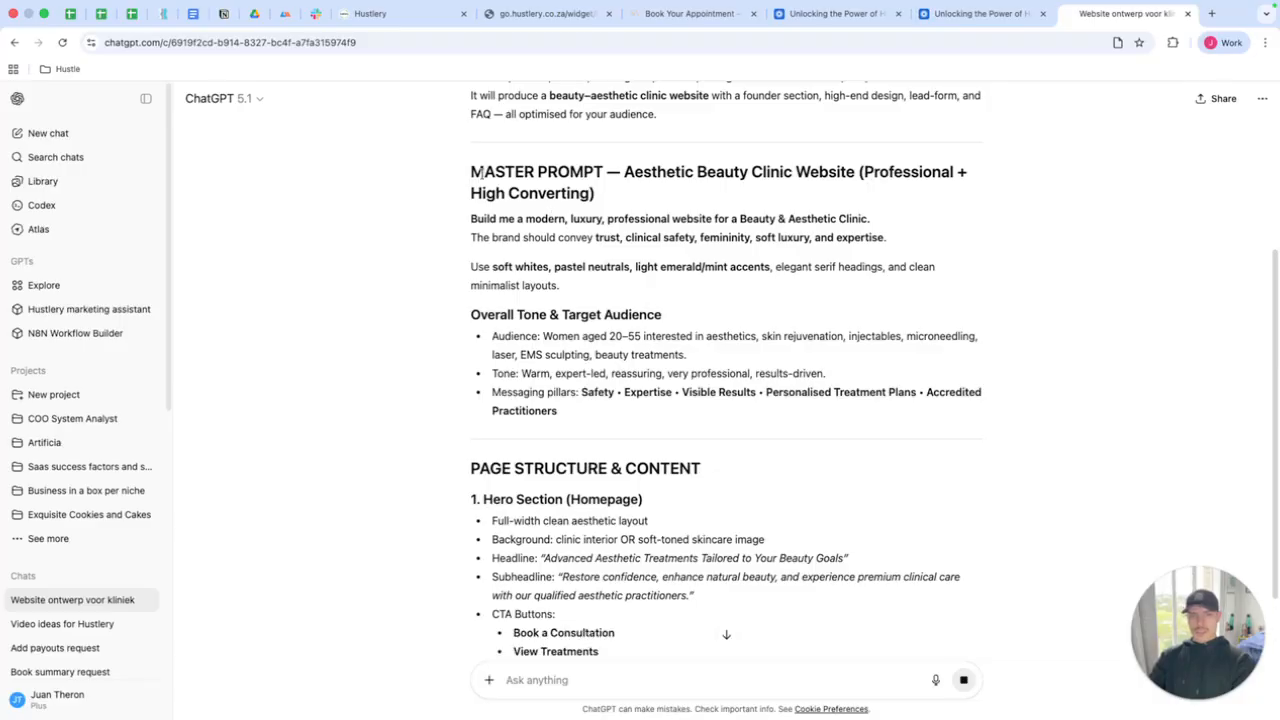
Step: Copy the reply from the MASTER PROMPT heading through the output requirements and switch to Ask AI's Build view in Hustlery
{"action": "left_click_drag", "start_coordinate": [470, 170], "coordinate": [692, 343]}
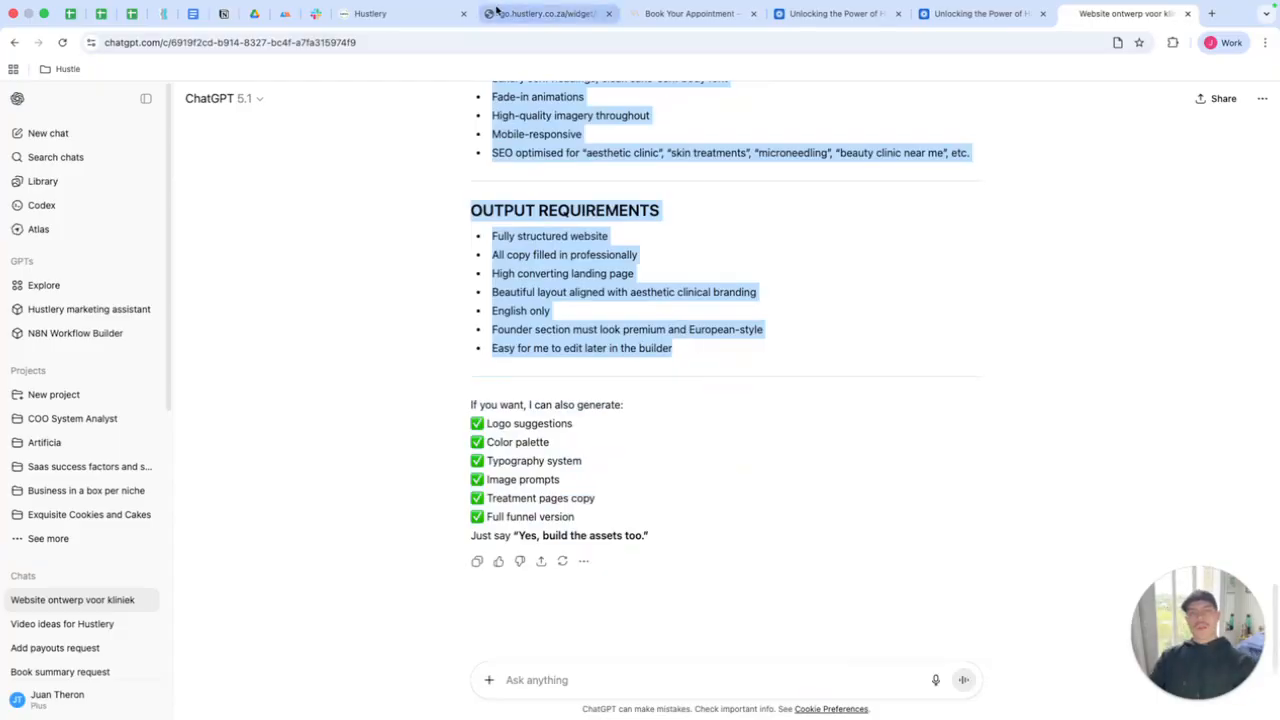
{"action": "left_click", "coordinate": [423, 14]}
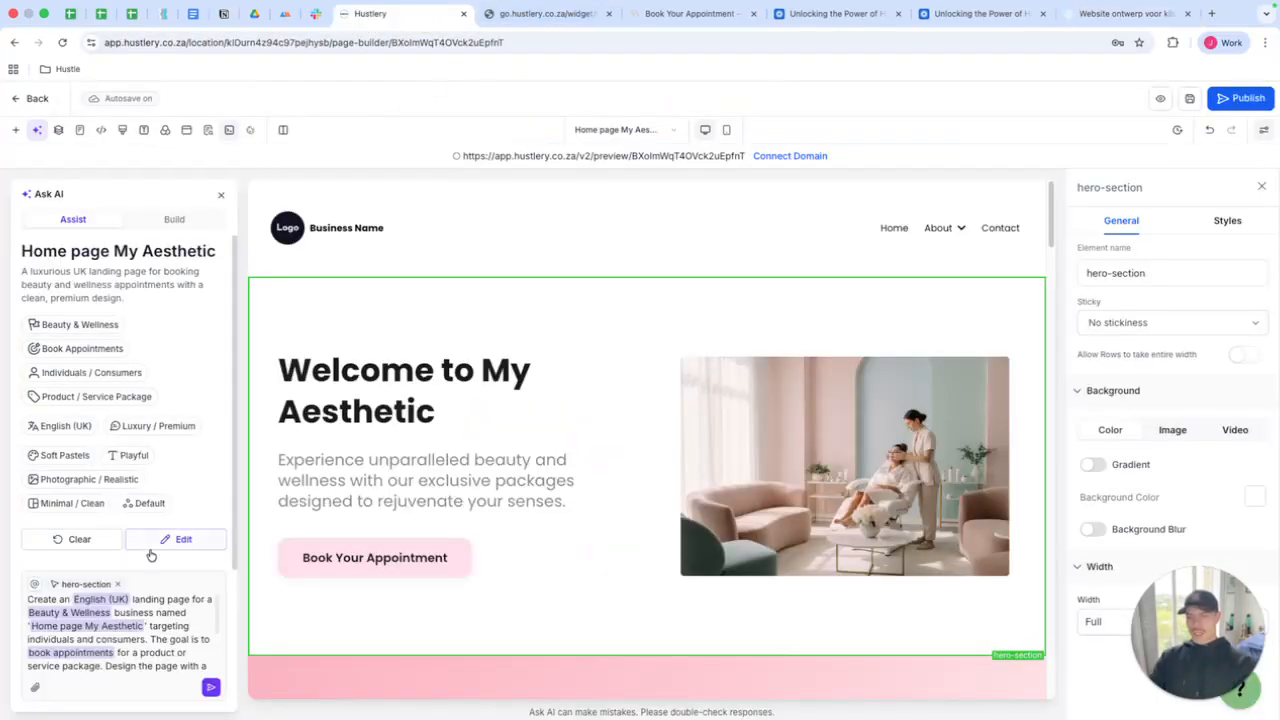
{"action": "left_click", "coordinate": [176, 219]}
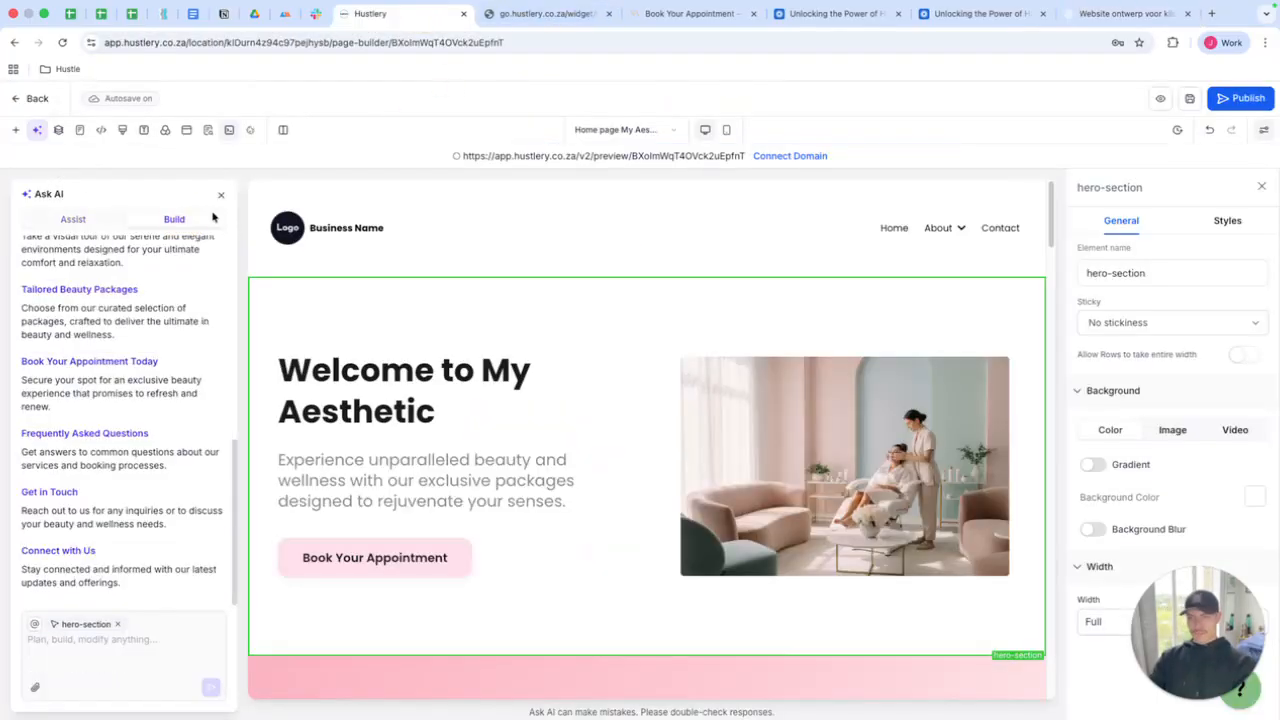
Step: Leave the Luxe Beauty Experience website and create a new website with an empty page in the page builder
{"action": "left_click", "coordinate": [62, 98]}
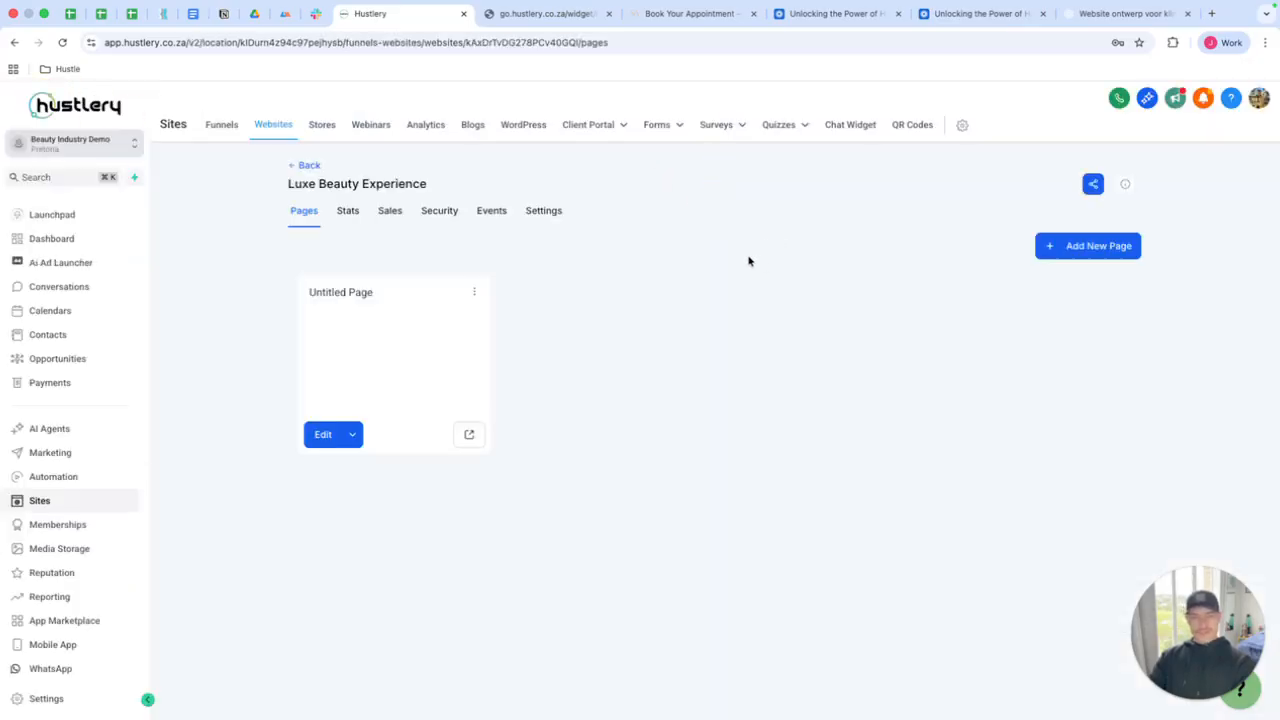
{"action": "left_click", "coordinate": [1068, 249]}
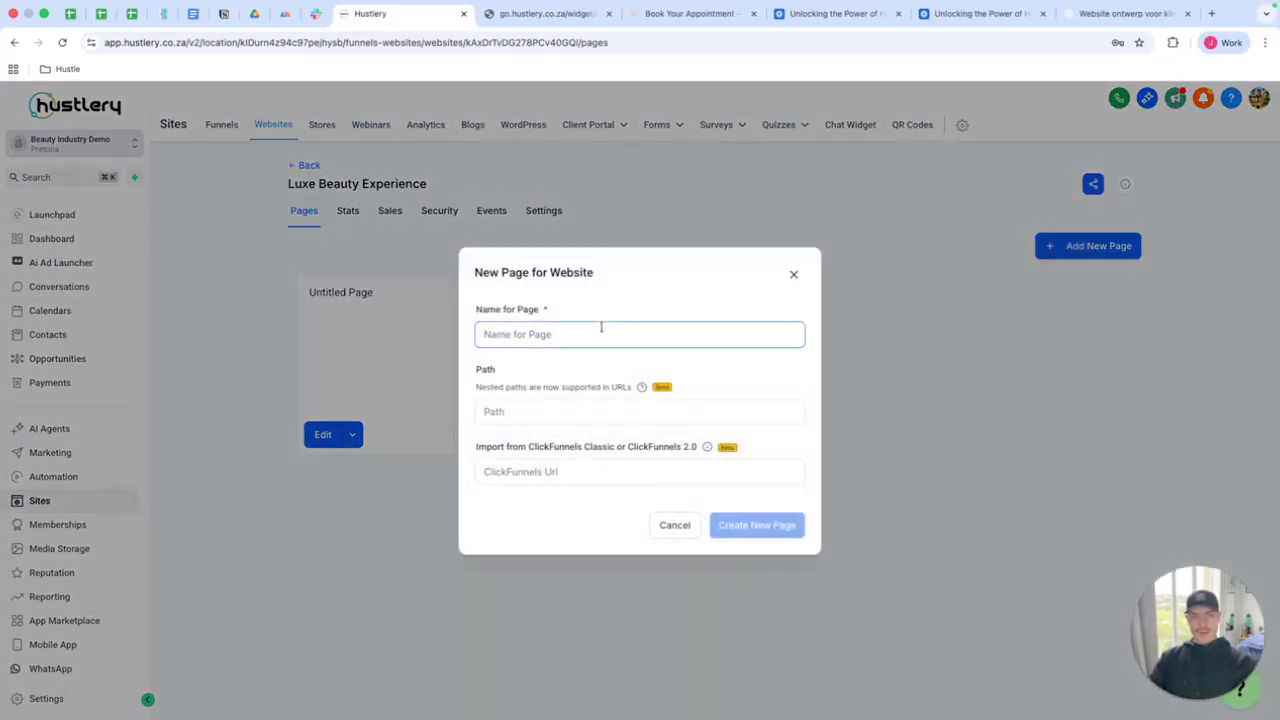
{"action": "left_click", "coordinate": [680, 526]}
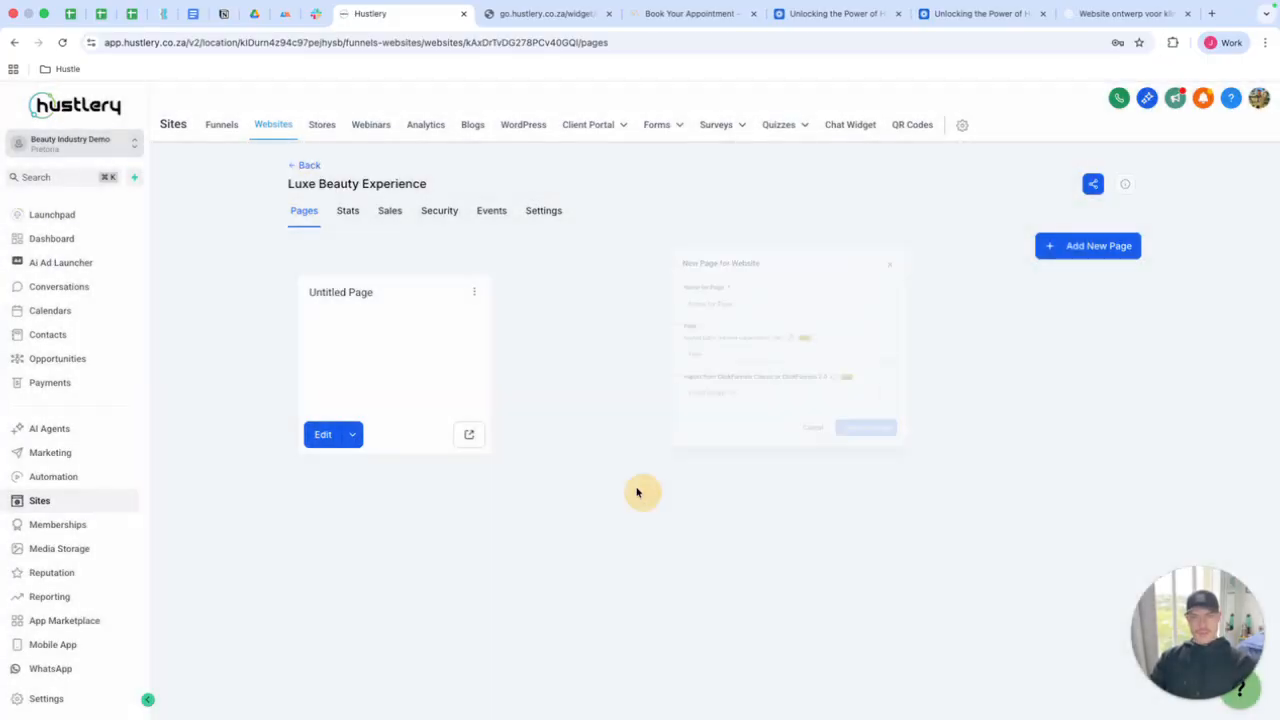
{"action": "left_click", "coordinate": [306, 166]}
{"action": "left_click", "coordinate": [984, 177]}
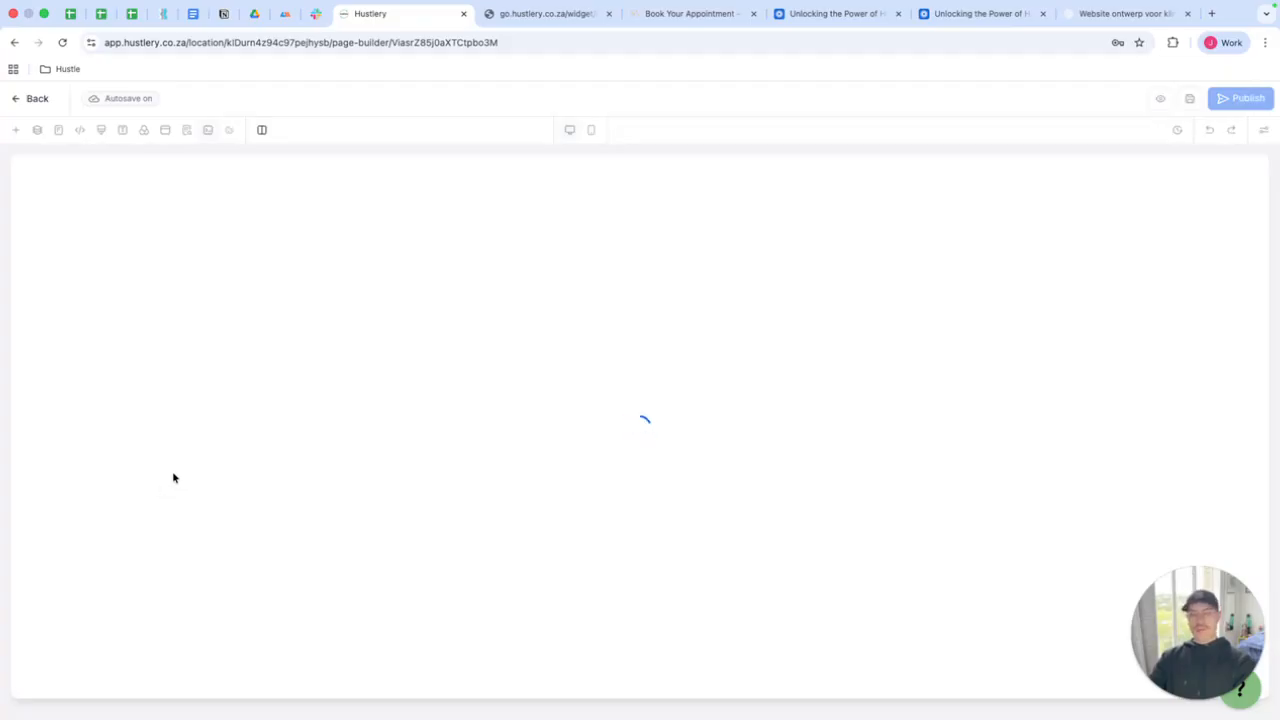
Step: Paste the copied master prompt into Ask AI's Build chat and send it to generate the website page
{"action": "left_click", "coordinate": [174, 219]}
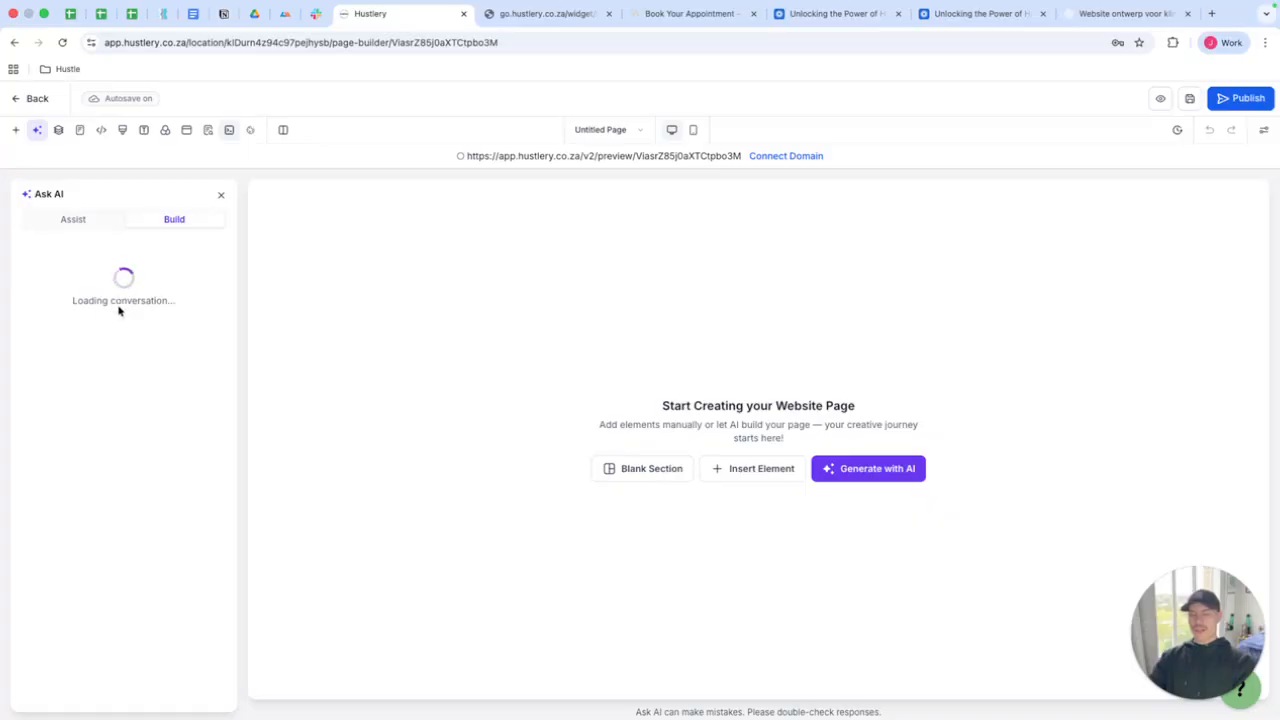
{"action": "left_click", "coordinate": [89, 396]}
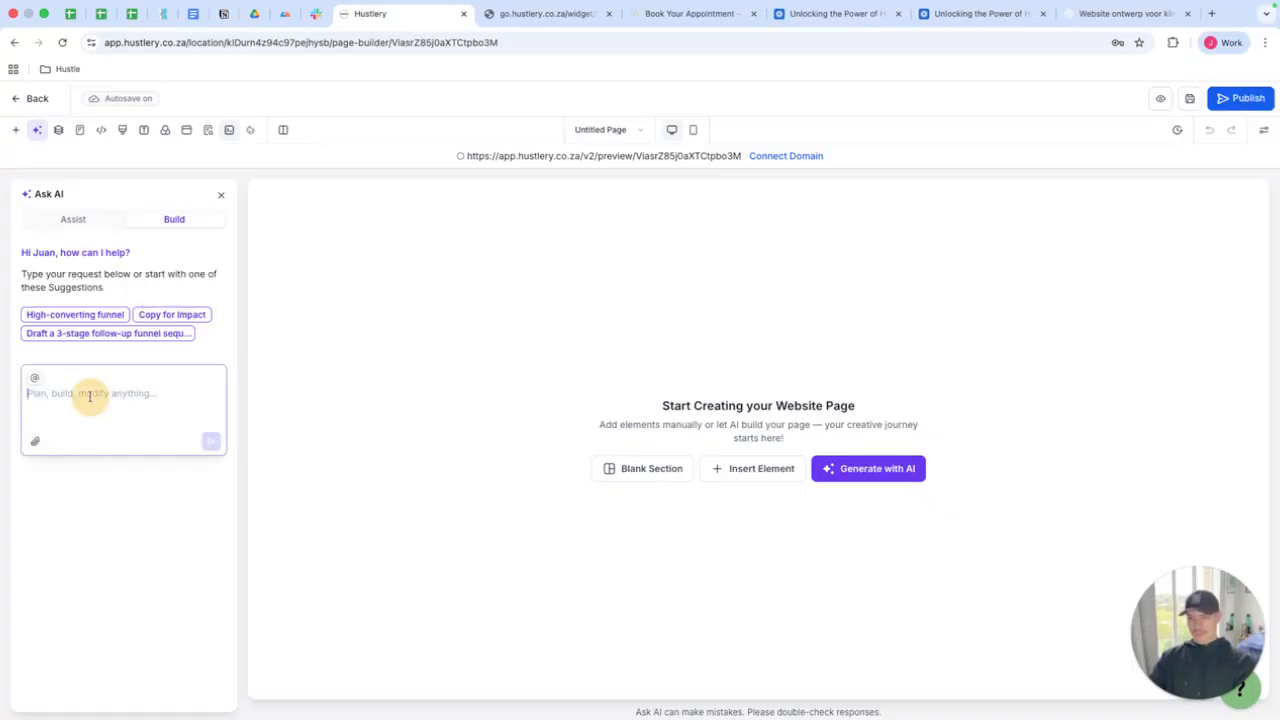
{"action": "key", "text": "ctrl+v"}
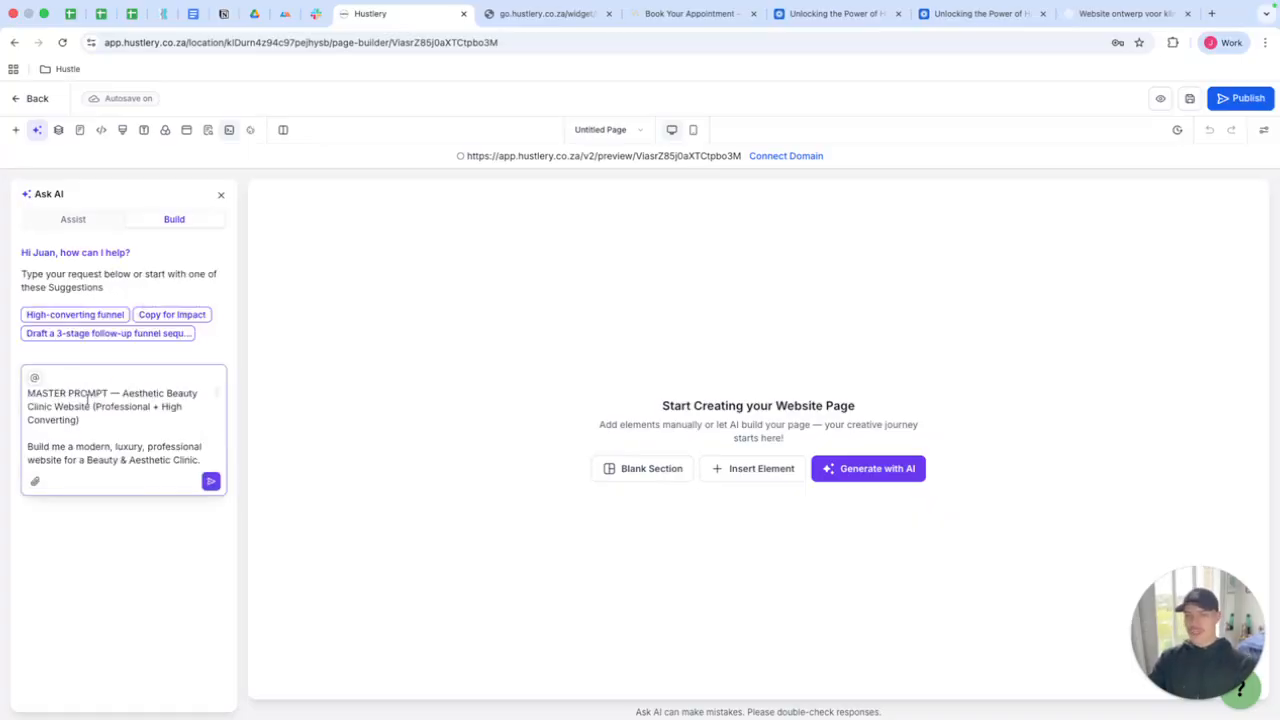
{"action": "left_click", "coordinate": [210, 484]}
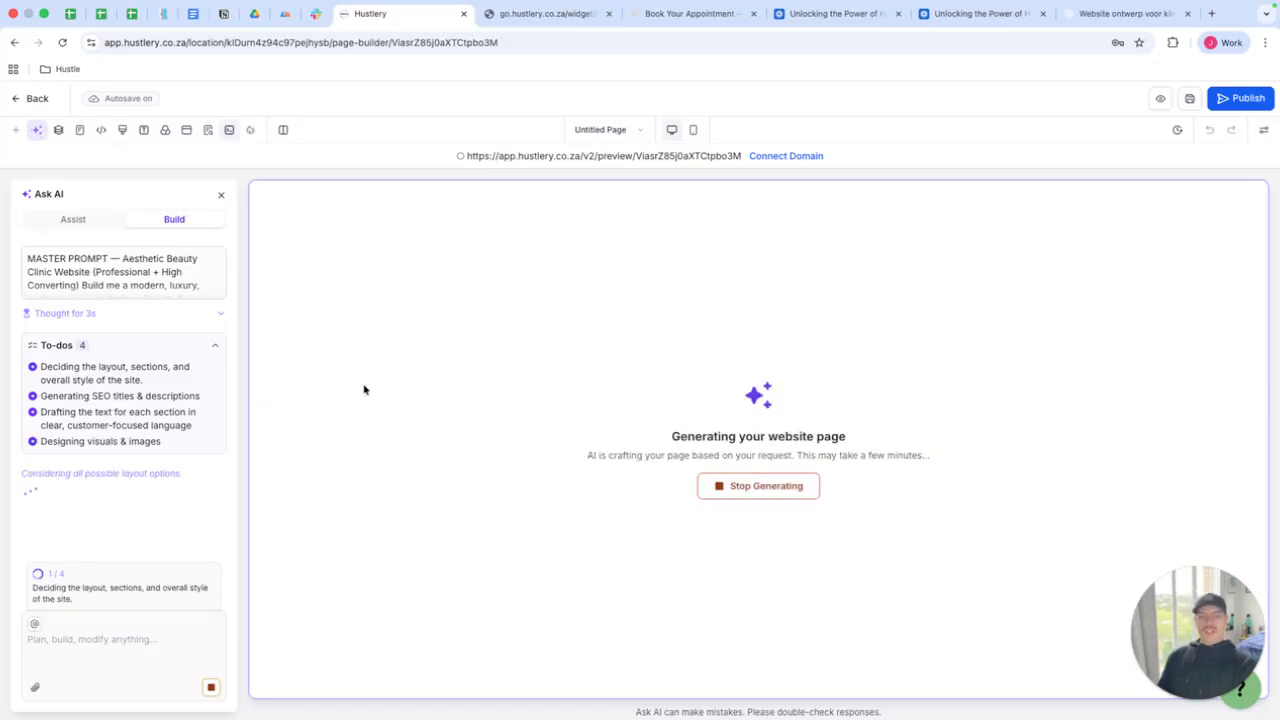
Step: Switch to the Soph Aesthetic Clinic website, open its Home page and examine the header and hero section
{"action": "left_click", "coordinate": [692, 14]}
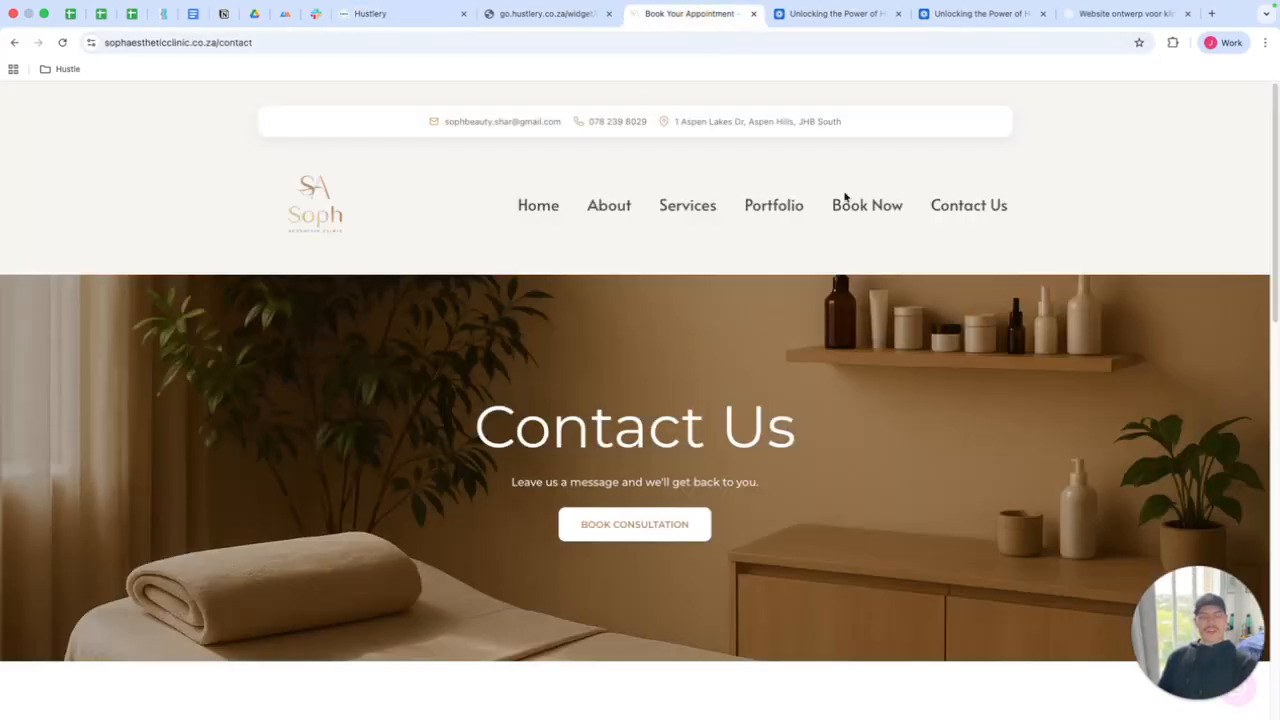
{"action": "mouse_move", "coordinate": [1161, 612]}
{"action": "left_mouse_down"}
{"action": "mouse_move", "coordinate": [1145, 574]}
{"action": "mouse_move", "coordinate": [1172, 569]}
{"action": "mouse_move", "coordinate": [1162, 612]}
{"action": "left_mouse_up"}
{"action": "left_click", "coordinate": [800, 335]}
{"action": "left_click", "coordinate": [543, 208]}
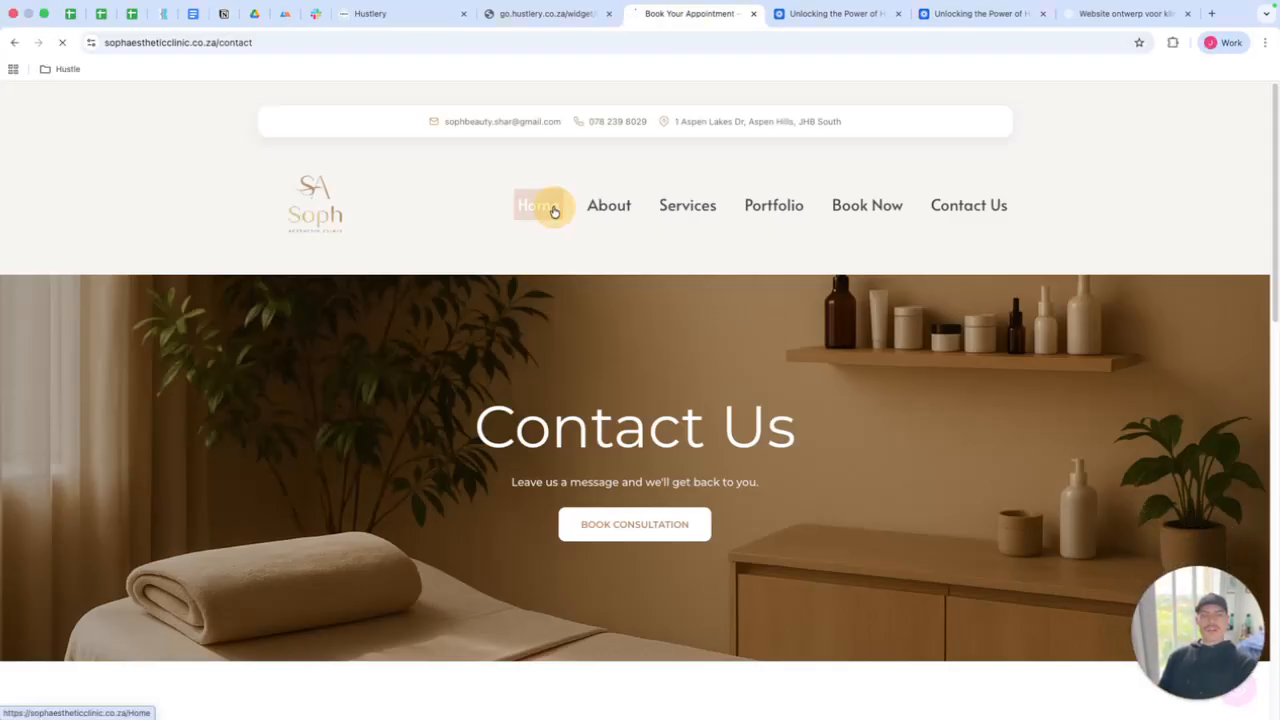
{"action": "scroll", "coordinate": [661, 313], "scroll_direction": "down", "scroll_amount": 3}
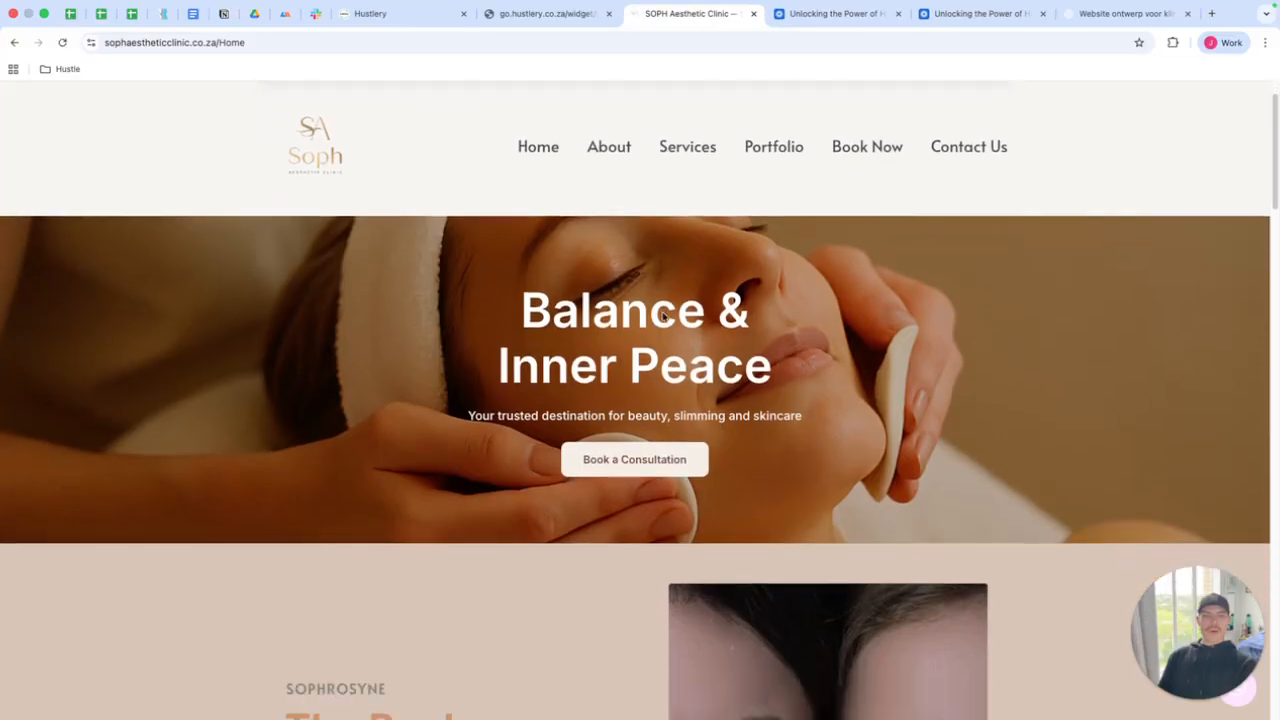
{"action": "scroll", "coordinate": [661, 313], "scroll_direction": "down", "scroll_amount": 3}
{"action": "scroll", "coordinate": [615, 289], "scroll_direction": "up", "scroll_amount": 5}
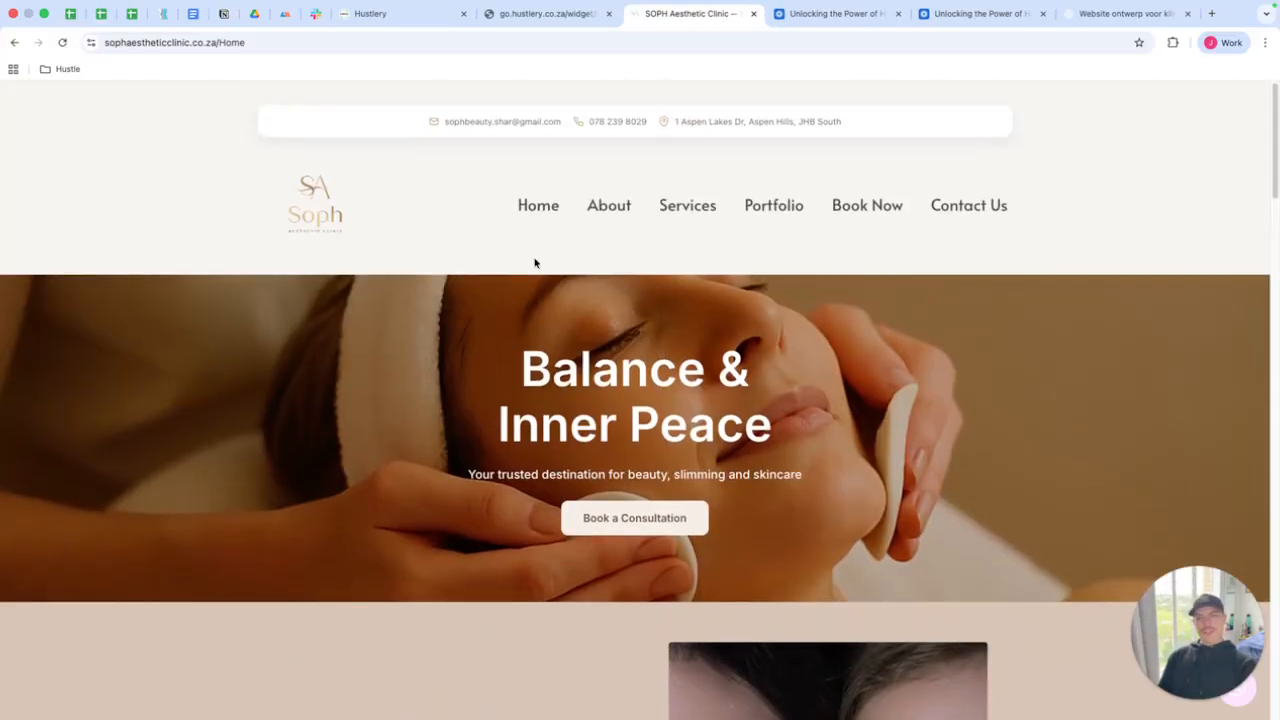
{"action": "scroll", "coordinate": [569, 246], "scroll_direction": "down", "scroll_amount": 1}
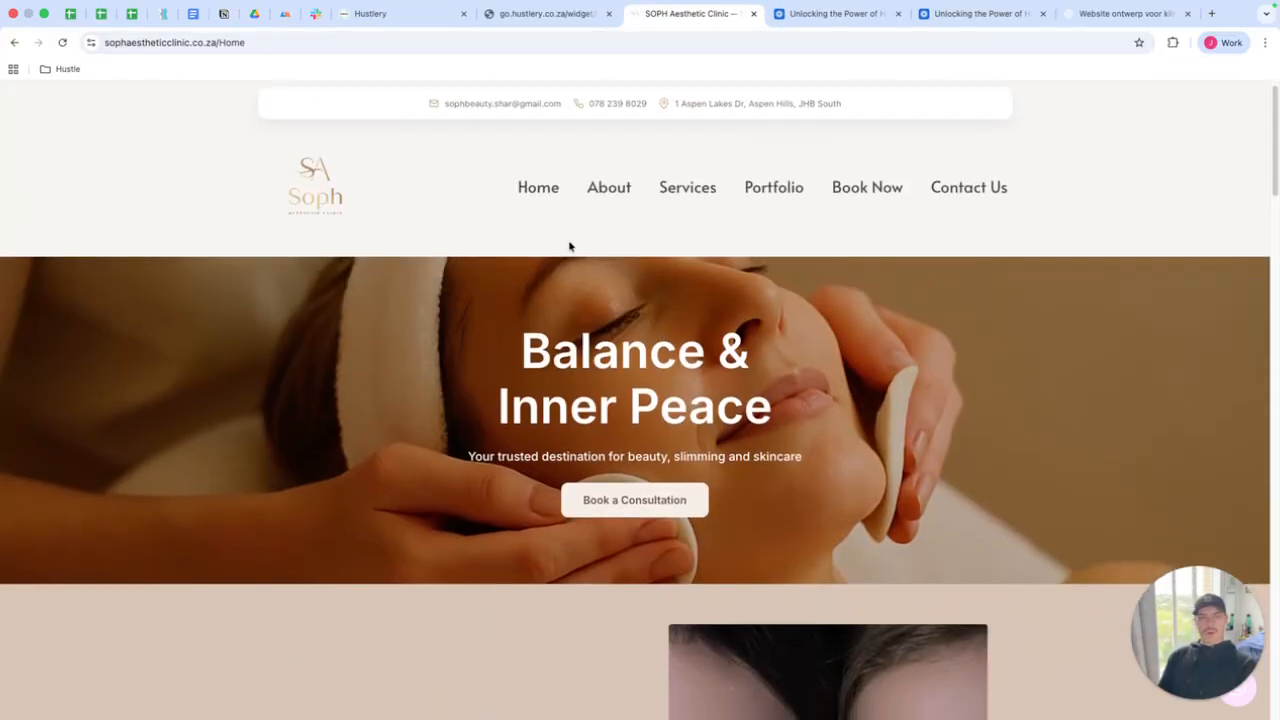
Step: Review the clinic's Home page from the Sophrosyne section through TheraVine, founder, gallery and client reviews to the footer
{"action": "scroll", "coordinate": [569, 246], "scroll_direction": "down", "scroll_amount": 5}
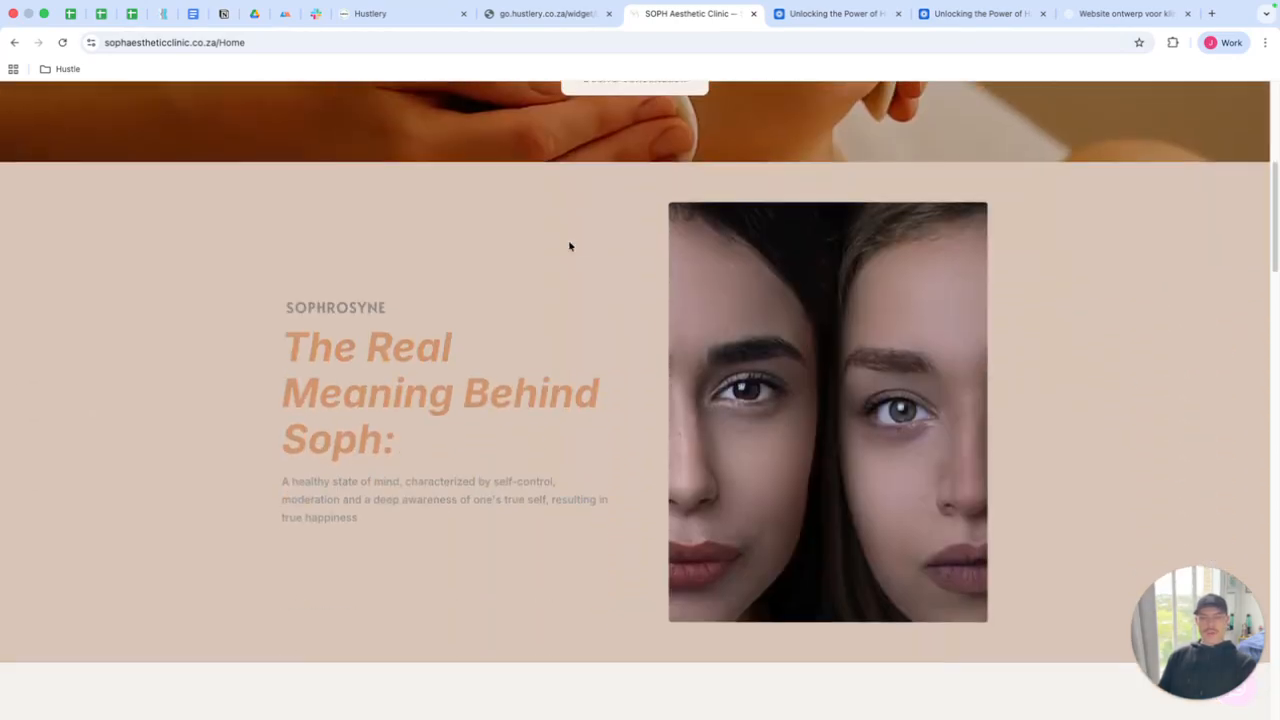
{"action": "scroll", "coordinate": [569, 246], "scroll_direction": "down", "scroll_amount": 1}
{"action": "scroll", "coordinate": [569, 246], "scroll_direction": "up", "scroll_amount": 2}
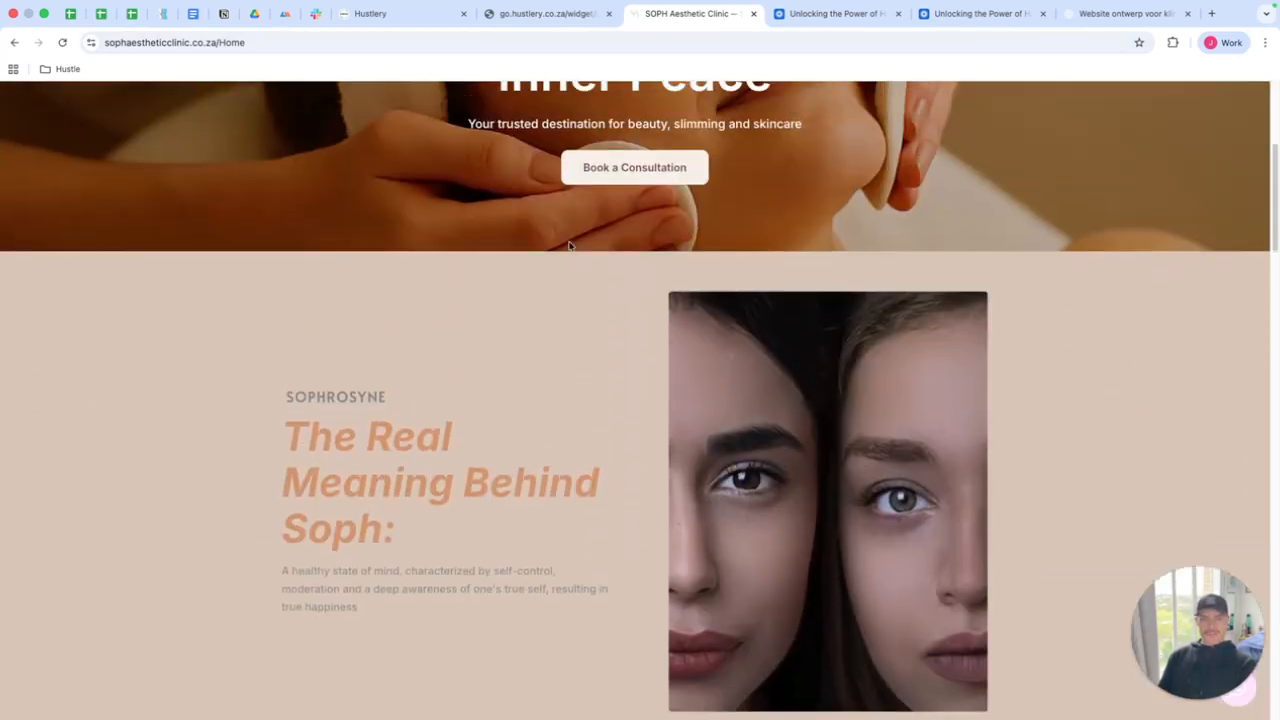
{"action": "scroll", "coordinate": [569, 246], "scroll_direction": "down", "scroll_amount": 3}
{"action": "scroll", "coordinate": [569, 246], "scroll_direction": "down", "scroll_amount": 12}
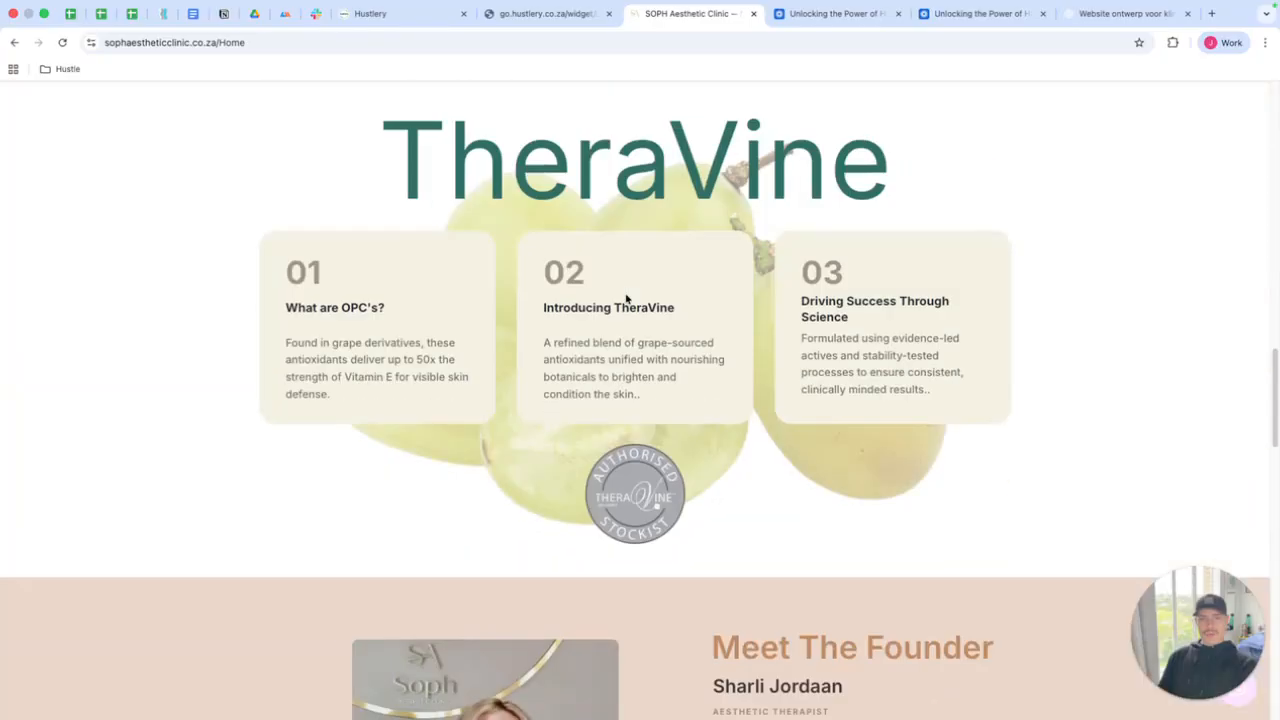
{"action": "scroll", "coordinate": [626, 298], "scroll_direction": "down", "scroll_amount": 10}
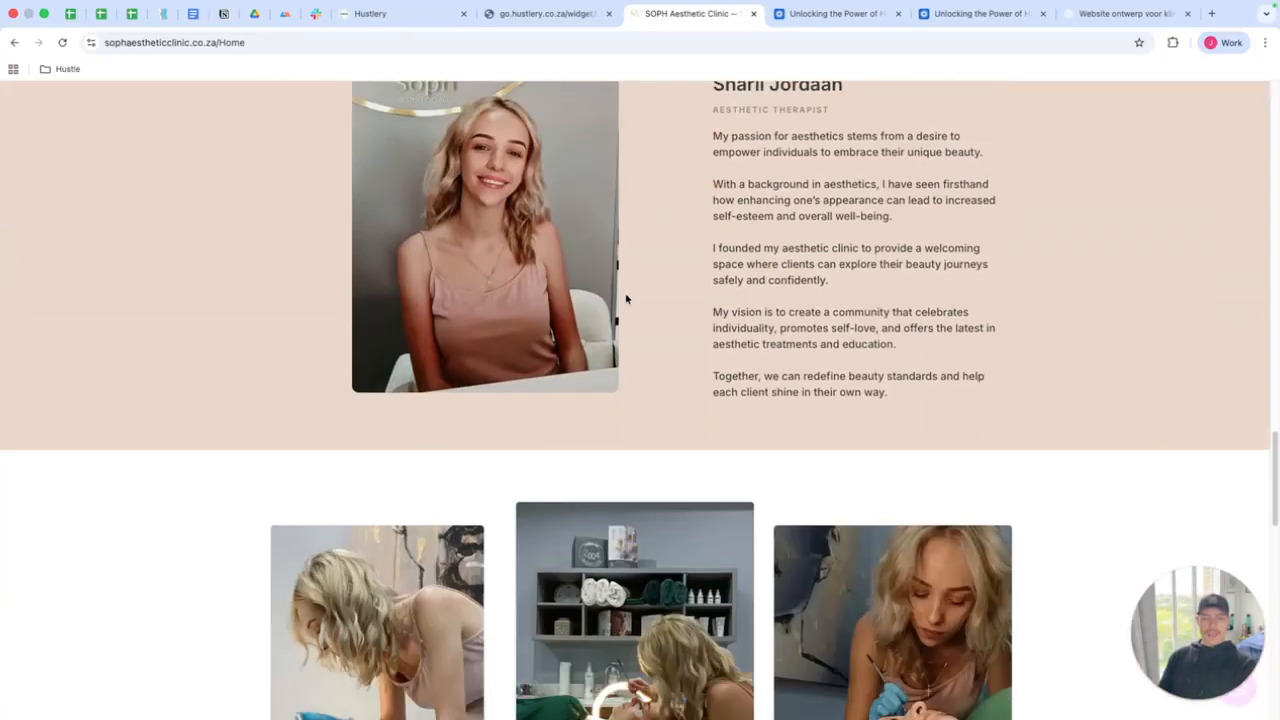
{"action": "scroll", "coordinate": [625, 293], "scroll_direction": "down", "scroll_amount": 4}
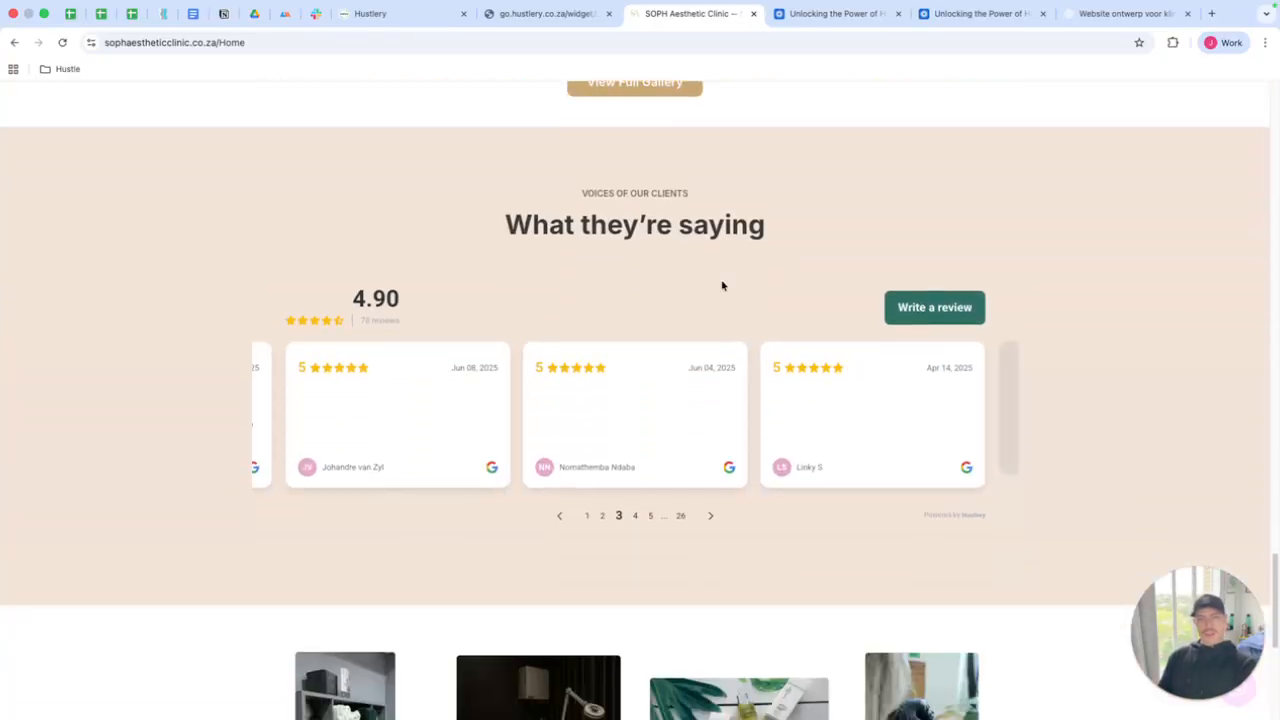
{"action": "scroll", "coordinate": [660, 354], "scroll_direction": "down", "scroll_amount": 4}
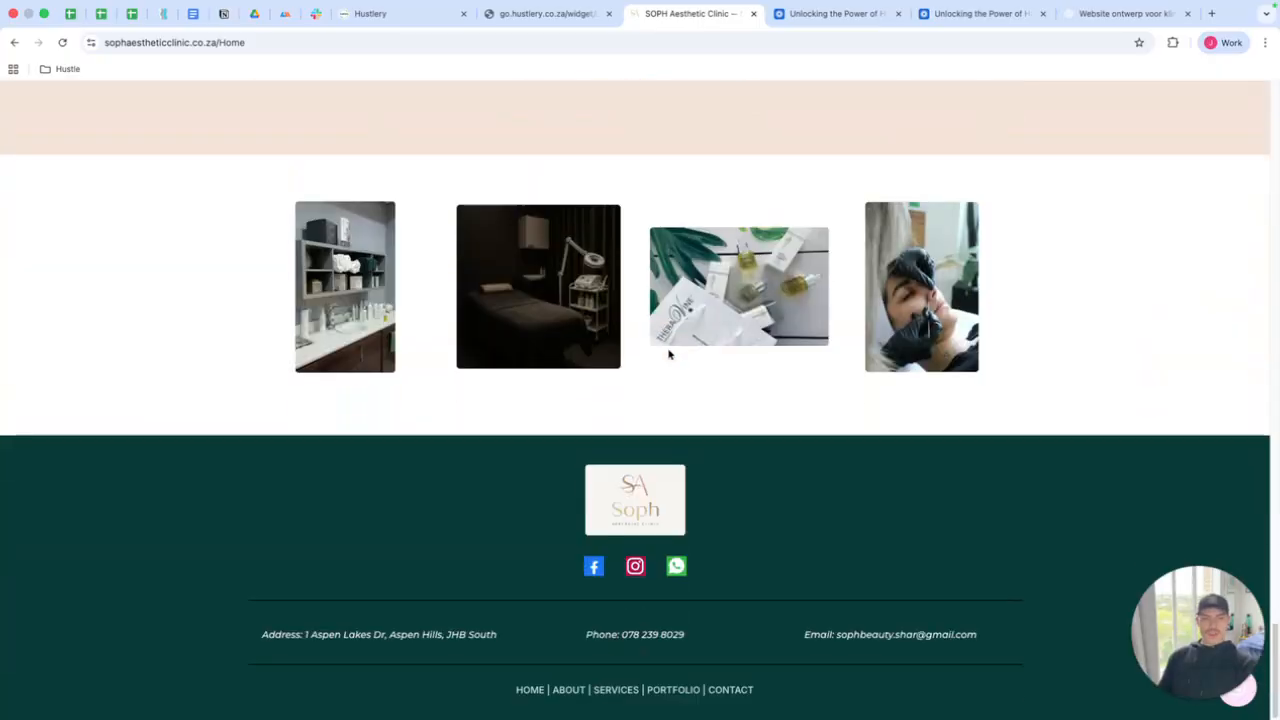
Step: Open the clinic website's Book Now page and view the booking calendar of the free consultation
{"action": "scroll", "coordinate": [668, 354], "scroll_direction": "up", "scroll_amount": 4}
{"action": "scroll", "coordinate": [672, 351], "scroll_direction": "up", "scroll_amount": 20}
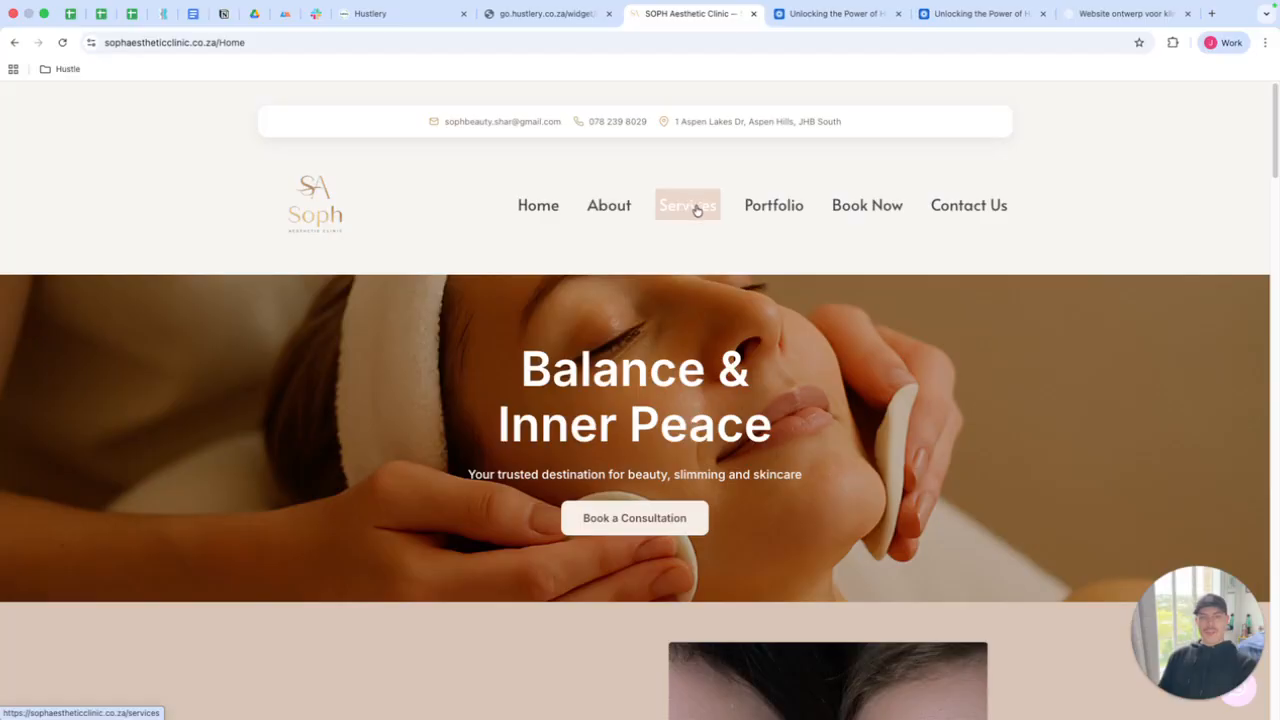
{"action": "left_click", "coordinate": [864, 207]}
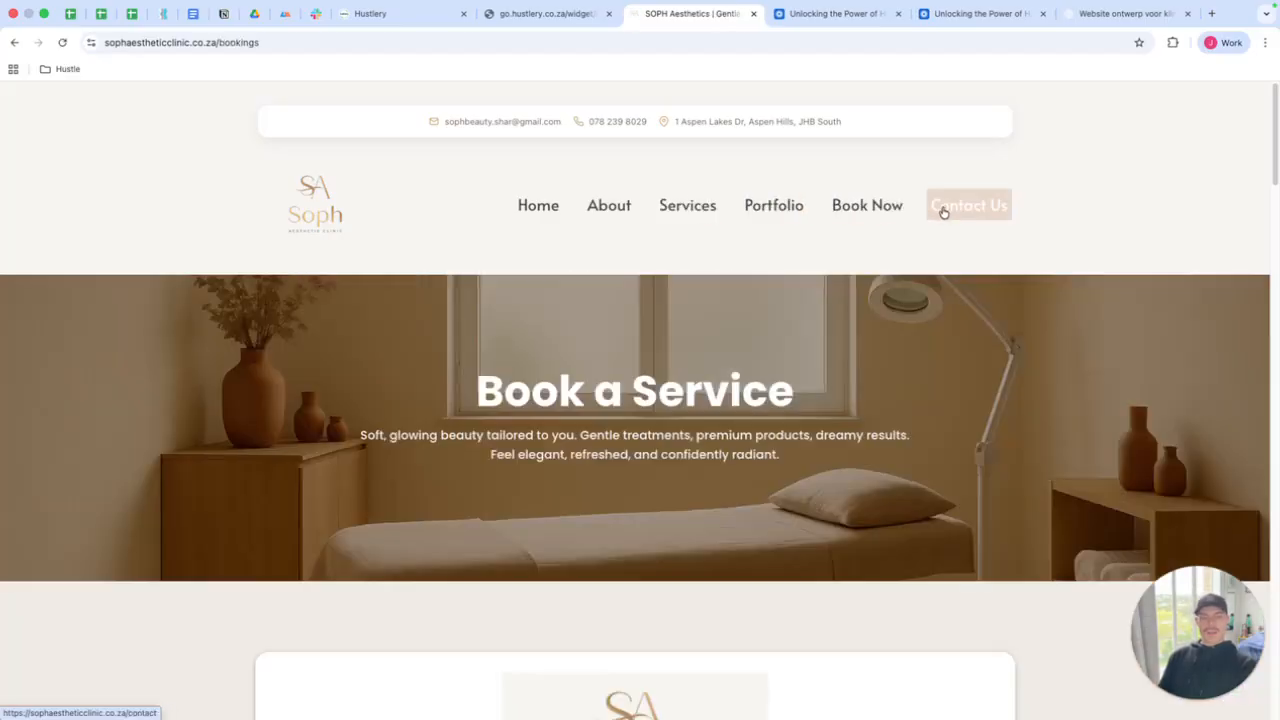
{"action": "scroll", "coordinate": [792, 314], "scroll_direction": "down", "scroll_amount": 3}
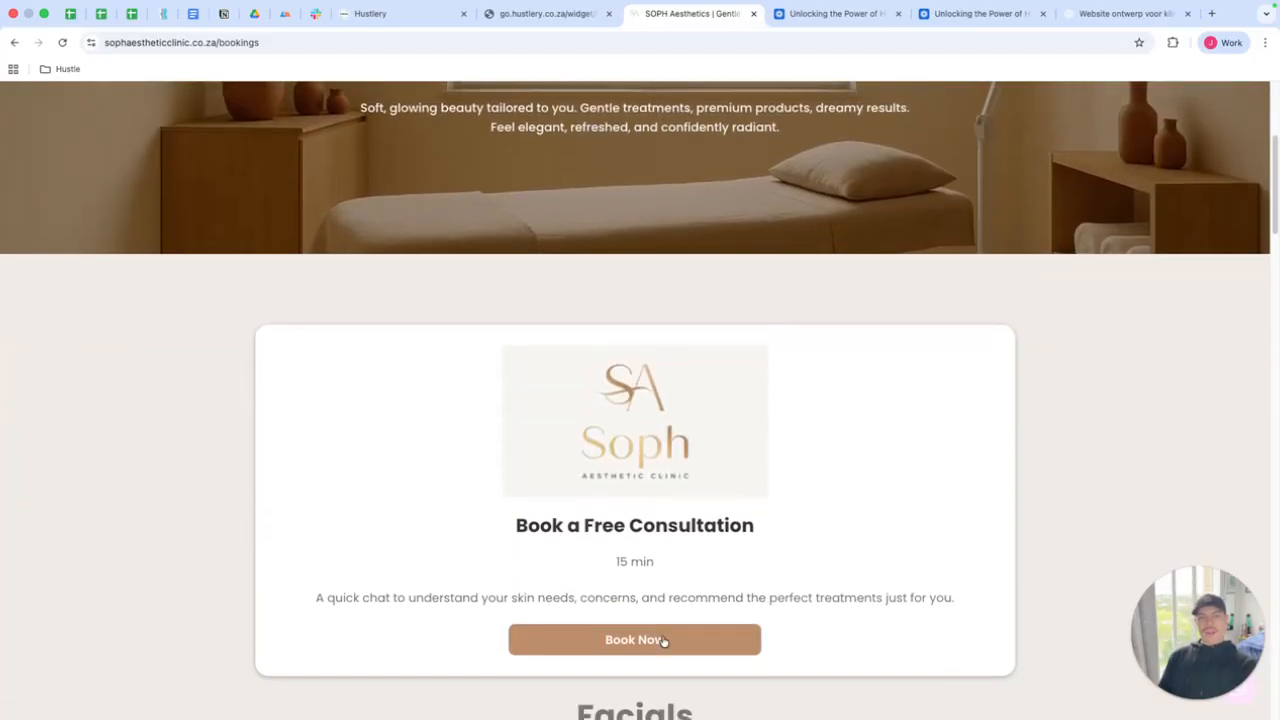
{"action": "left_click", "coordinate": [683, 644]}
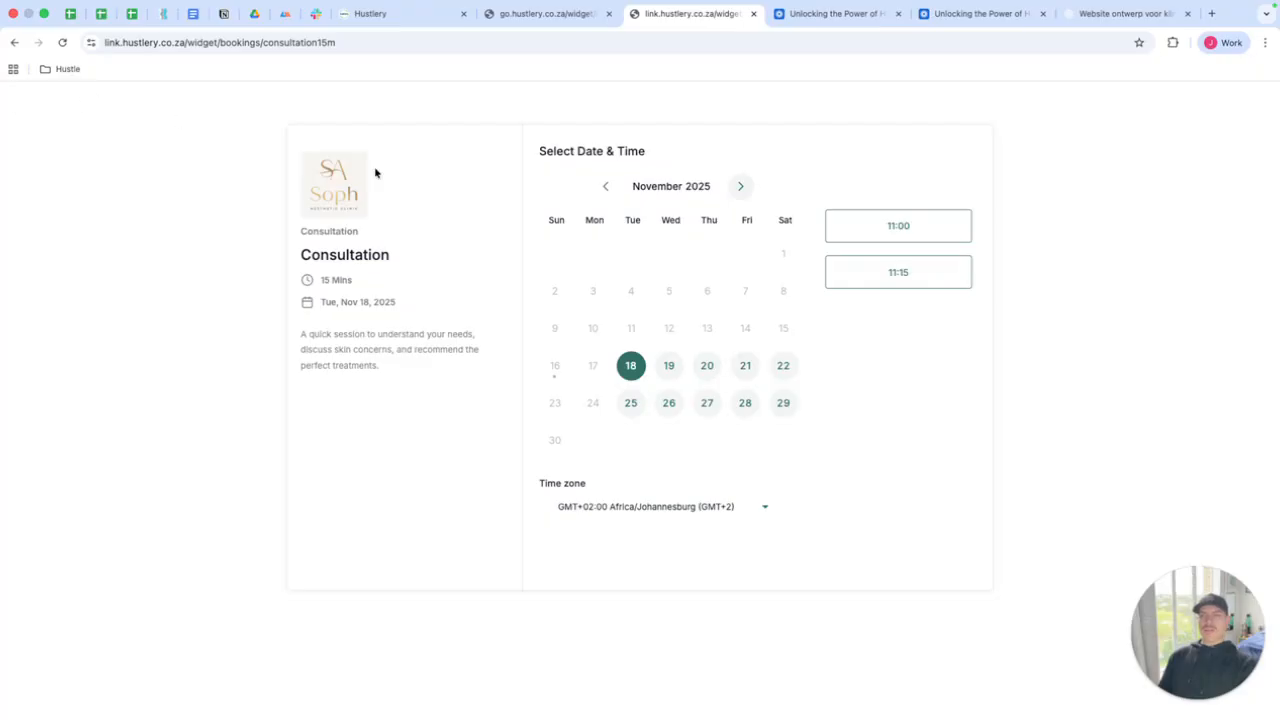
Step: Leave the consultation calendar and return to the clinic website's Home page
{"action": "left_click", "coordinate": [16, 43]}
{"action": "scroll", "coordinate": [632, 318], "scroll_direction": "up", "scroll_amount": 5}
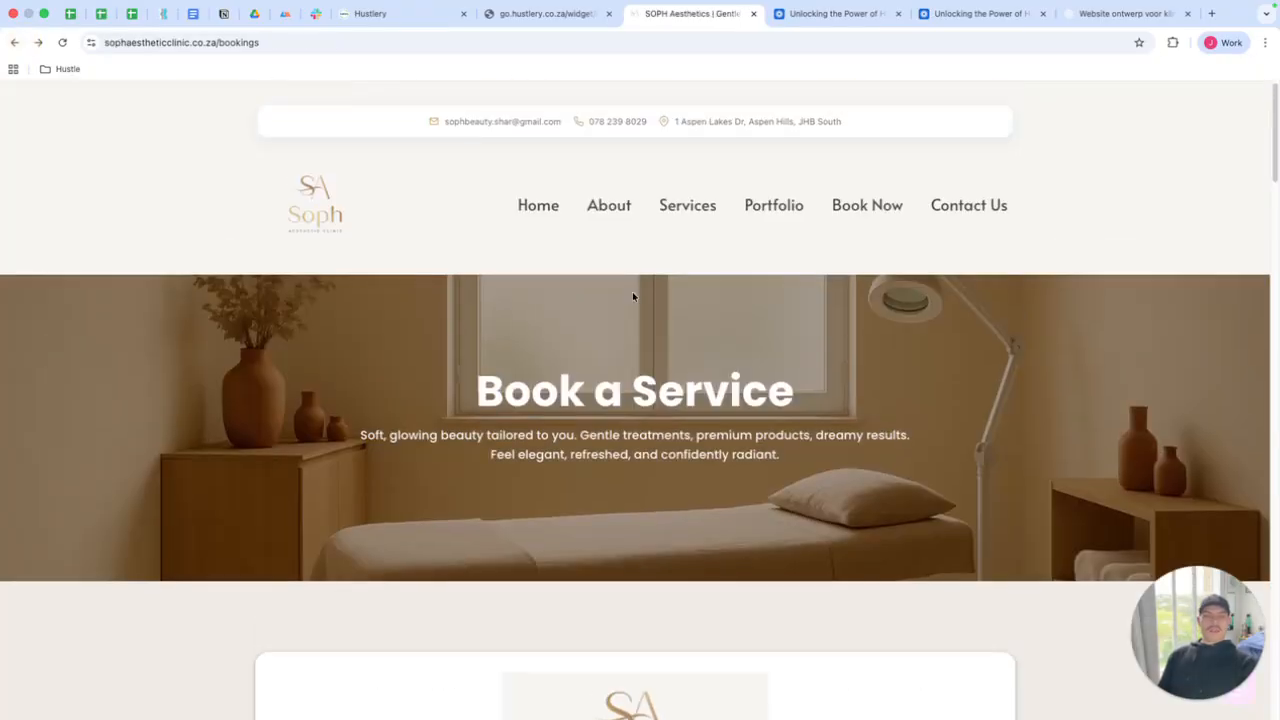
{"action": "left_click", "coordinate": [552, 212]}
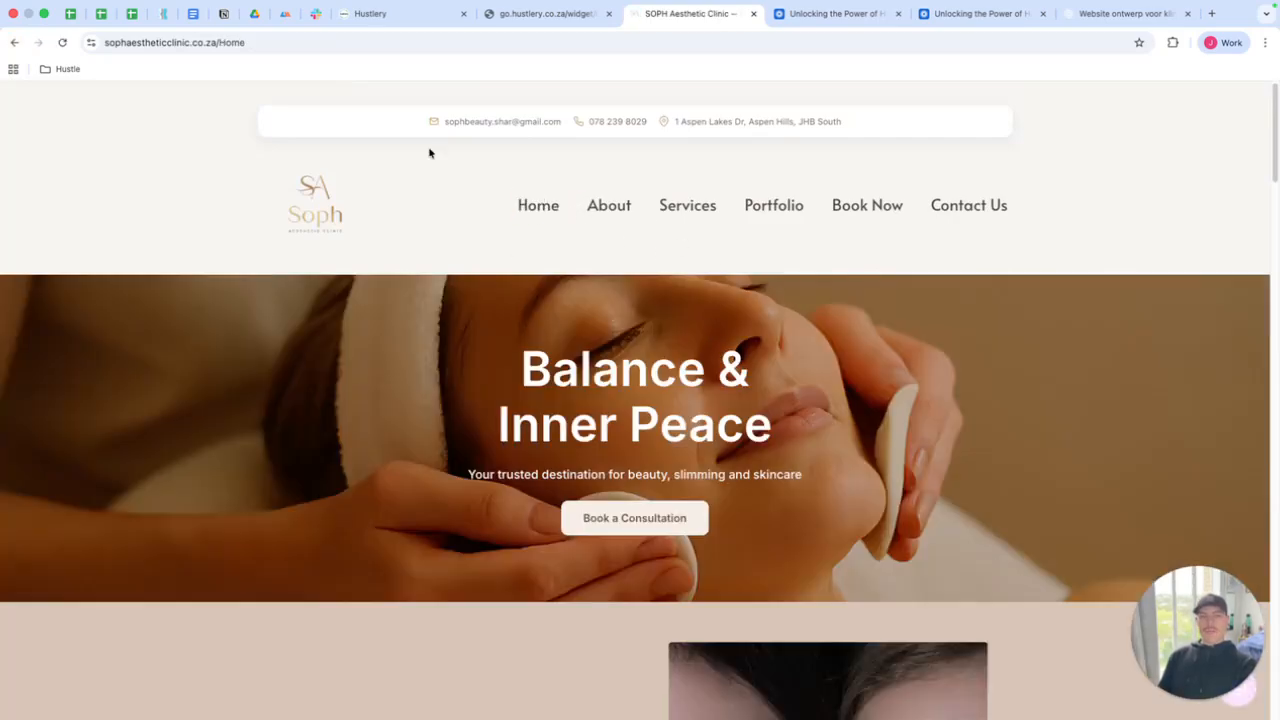
Step: Switch to the Hustlery page builder and review the generated page from the hero through the founder and expertise sections to Transformative Results
{"action": "left_click", "coordinate": [389, 15]}
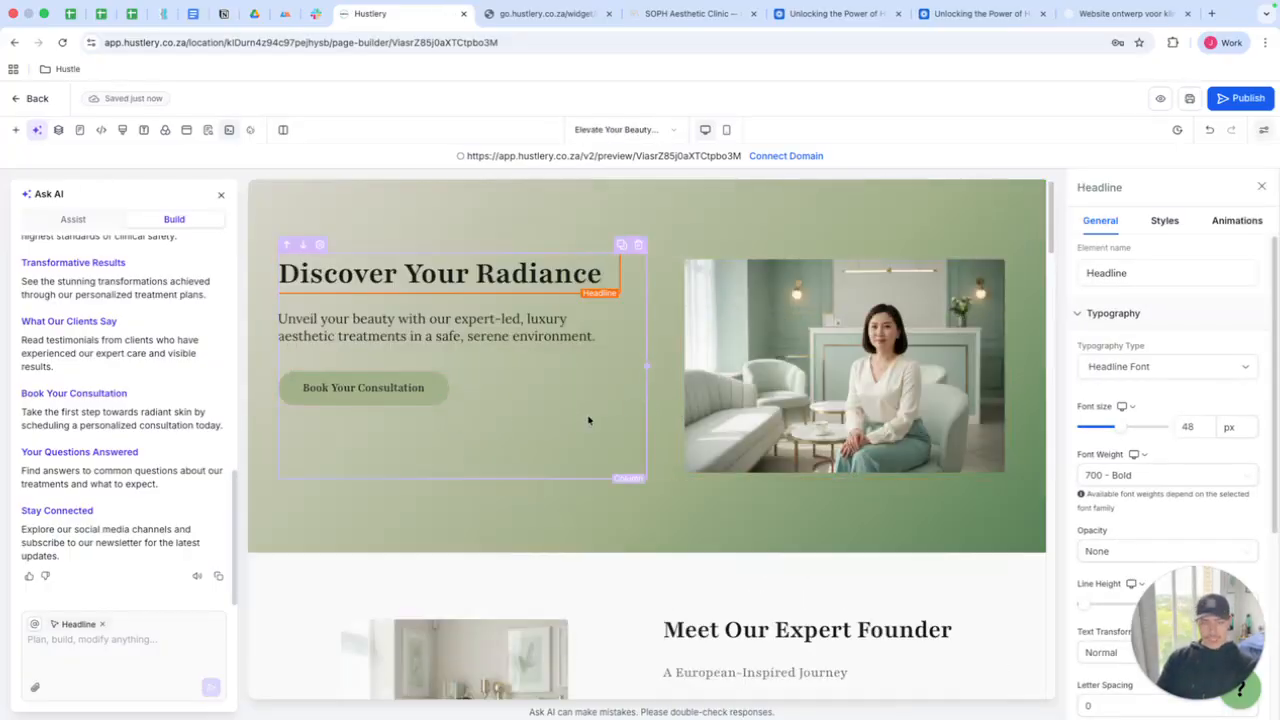
{"action": "scroll", "coordinate": [698, 405], "scroll_direction": "down", "scroll_amount": 5}
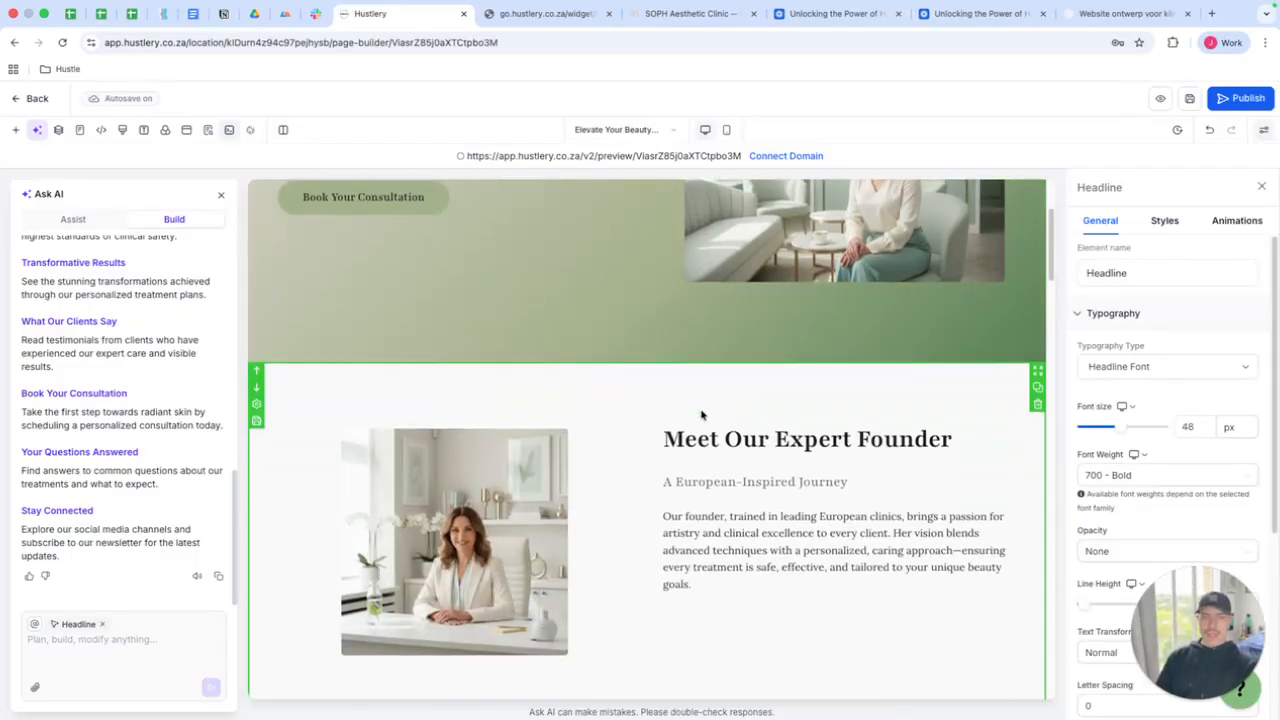
{"action": "scroll", "coordinate": [645, 443], "scroll_direction": "down", "scroll_amount": 9}
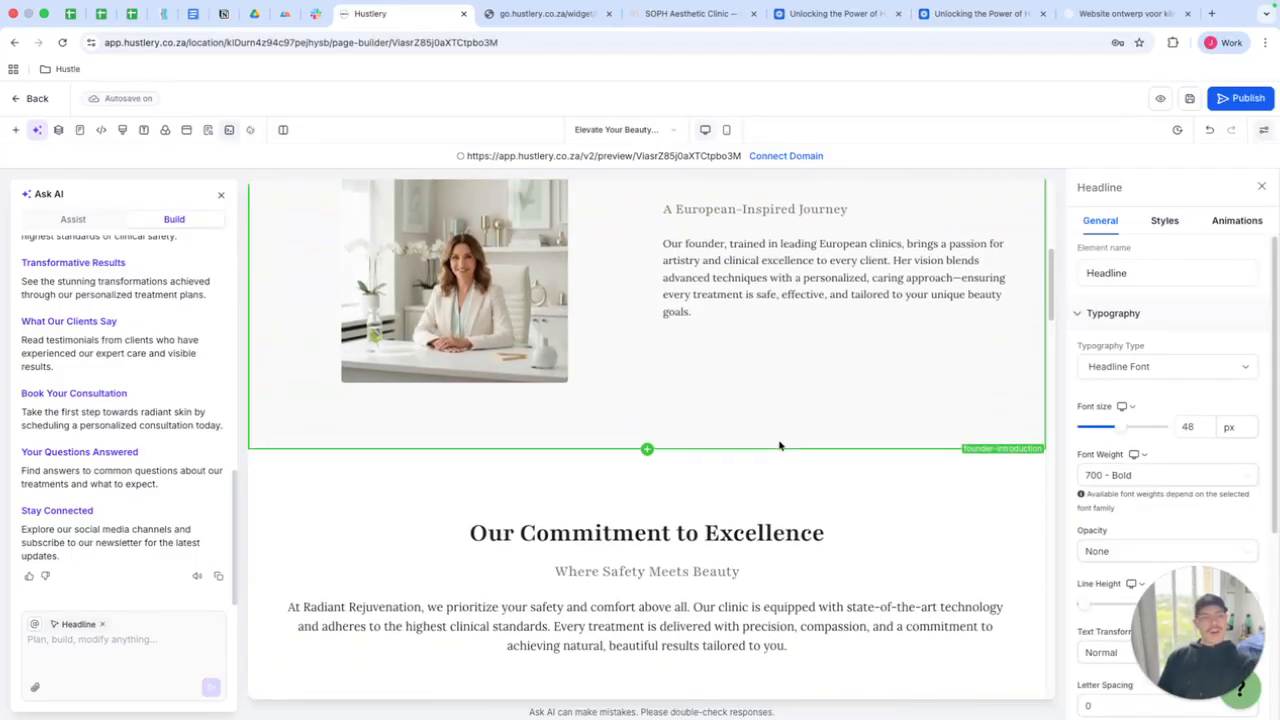
{"action": "scroll", "coordinate": [790, 396], "scroll_direction": "down", "scroll_amount": 10}
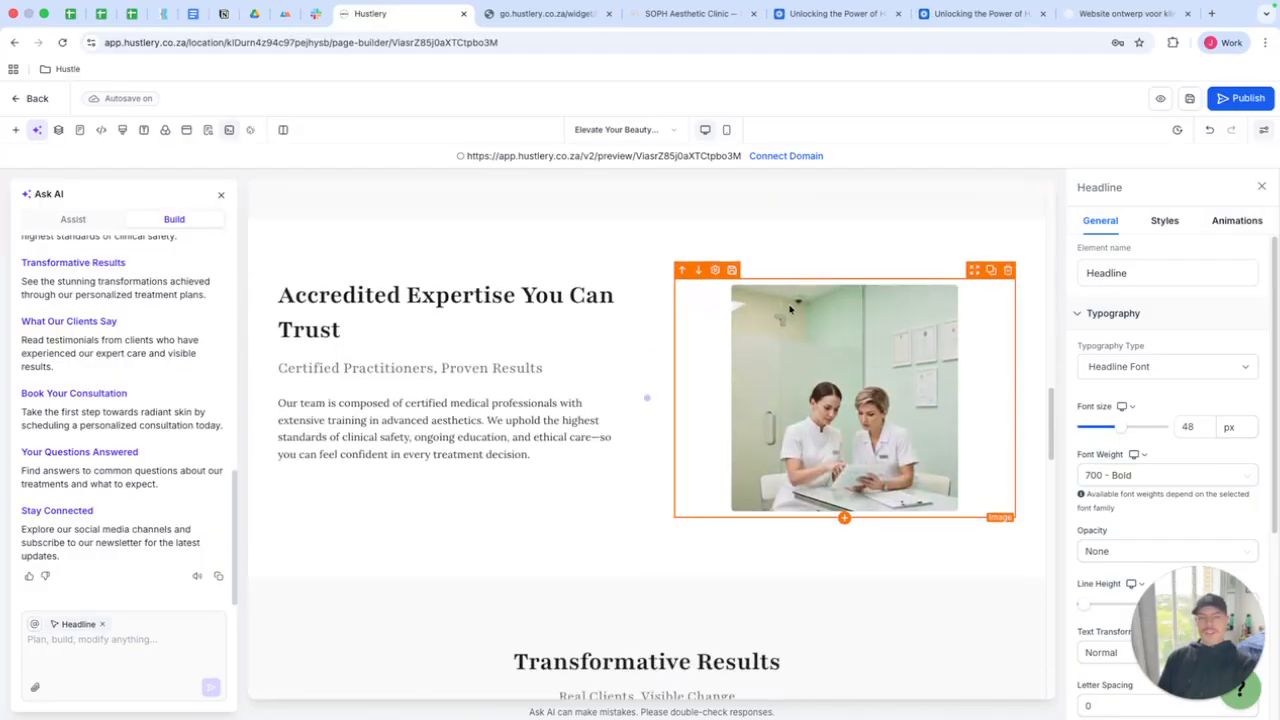
{"action": "scroll", "coordinate": [789, 308], "scroll_direction": "down", "scroll_amount": 1}
{"action": "scroll", "coordinate": [742, 460], "scroll_direction": "down", "scroll_amount": 5}
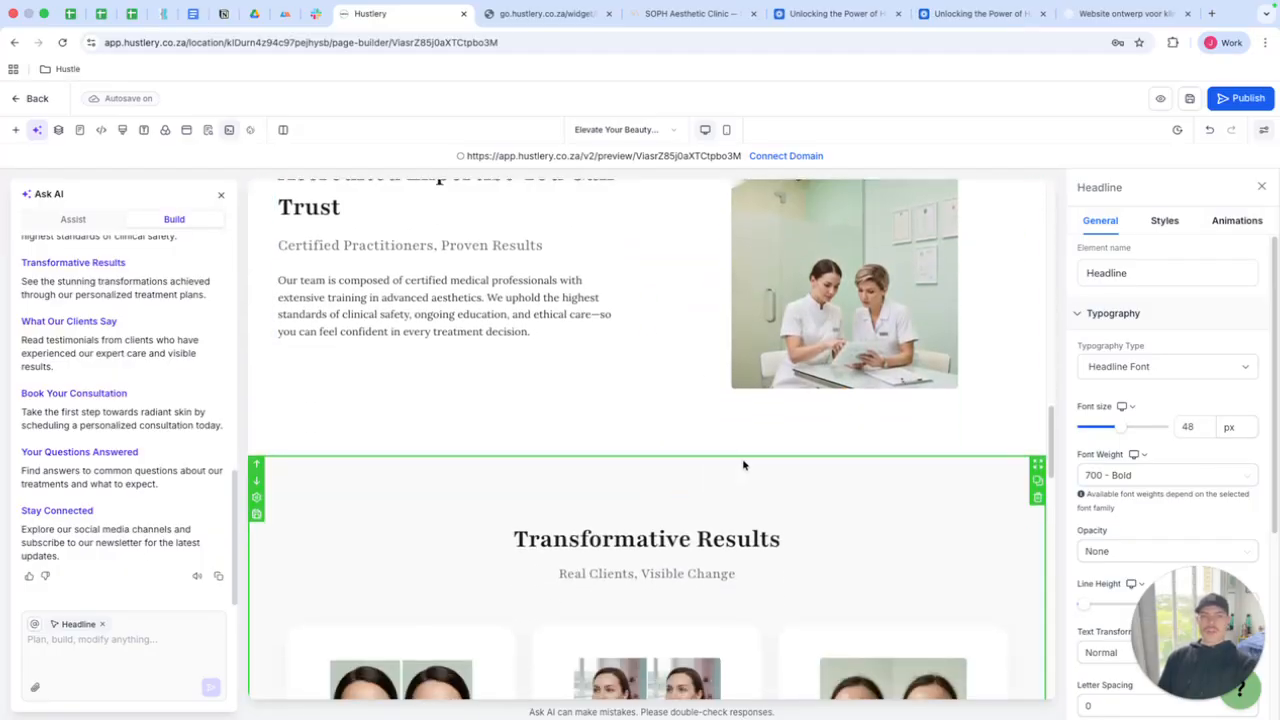
{"action": "scroll", "coordinate": [850, 330], "scroll_direction": "down", "scroll_amount": 4}
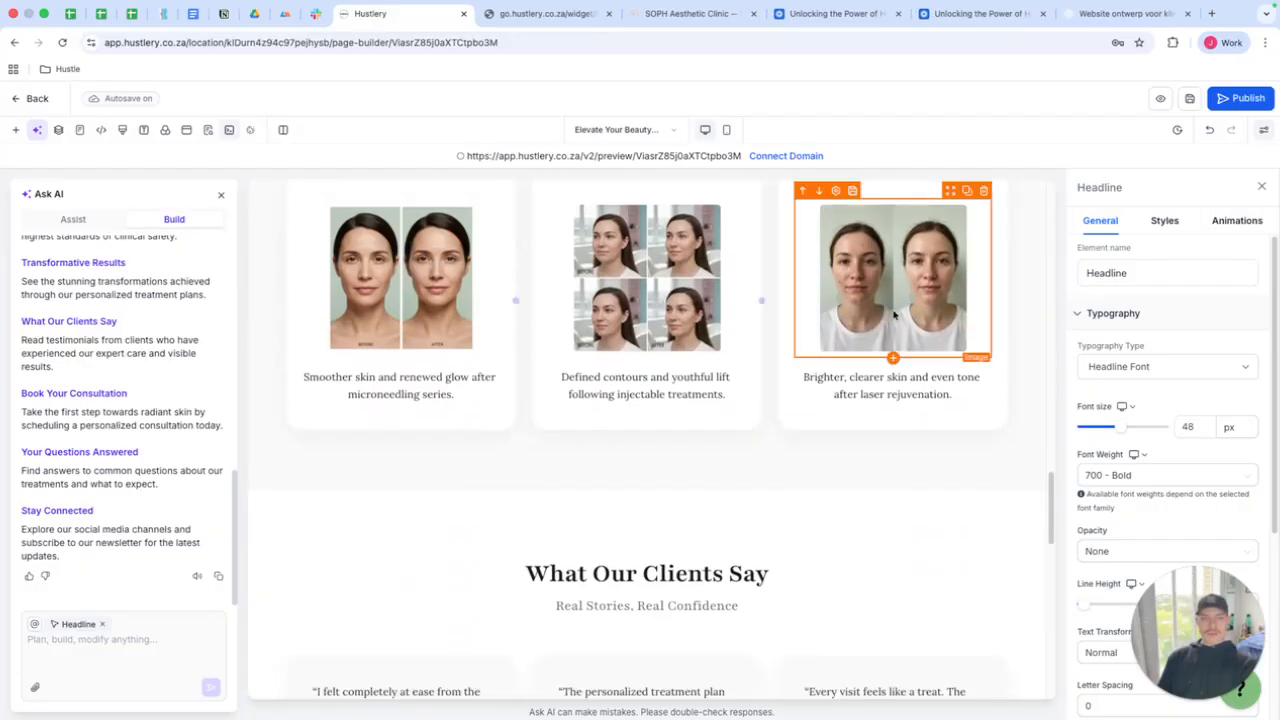
Step: Examine the before-and-after images and captions in the Transformative Results section
{"action": "scroll", "coordinate": [888, 320], "scroll_direction": "up", "scroll_amount": 4}
{"action": "scroll", "coordinate": [786, 423], "scroll_direction": "down", "scroll_amount": 2}
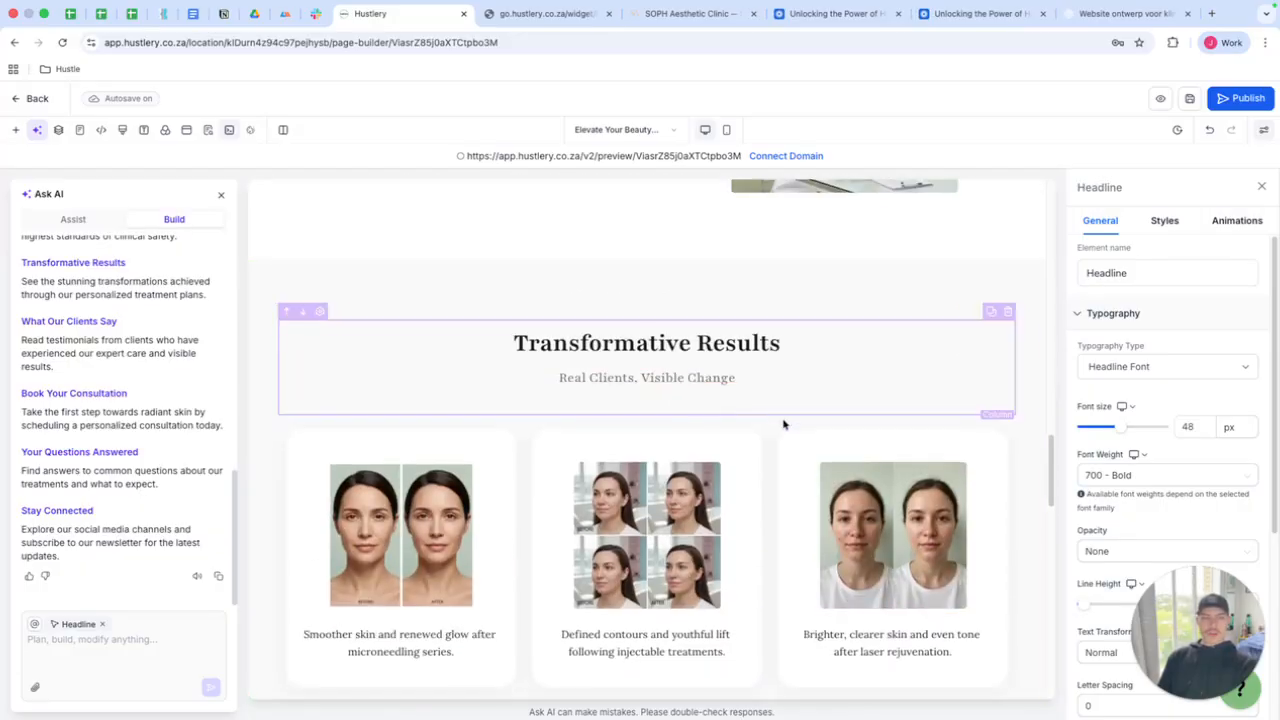
{"action": "scroll", "coordinate": [808, 428], "scroll_direction": "down", "scroll_amount": 1}
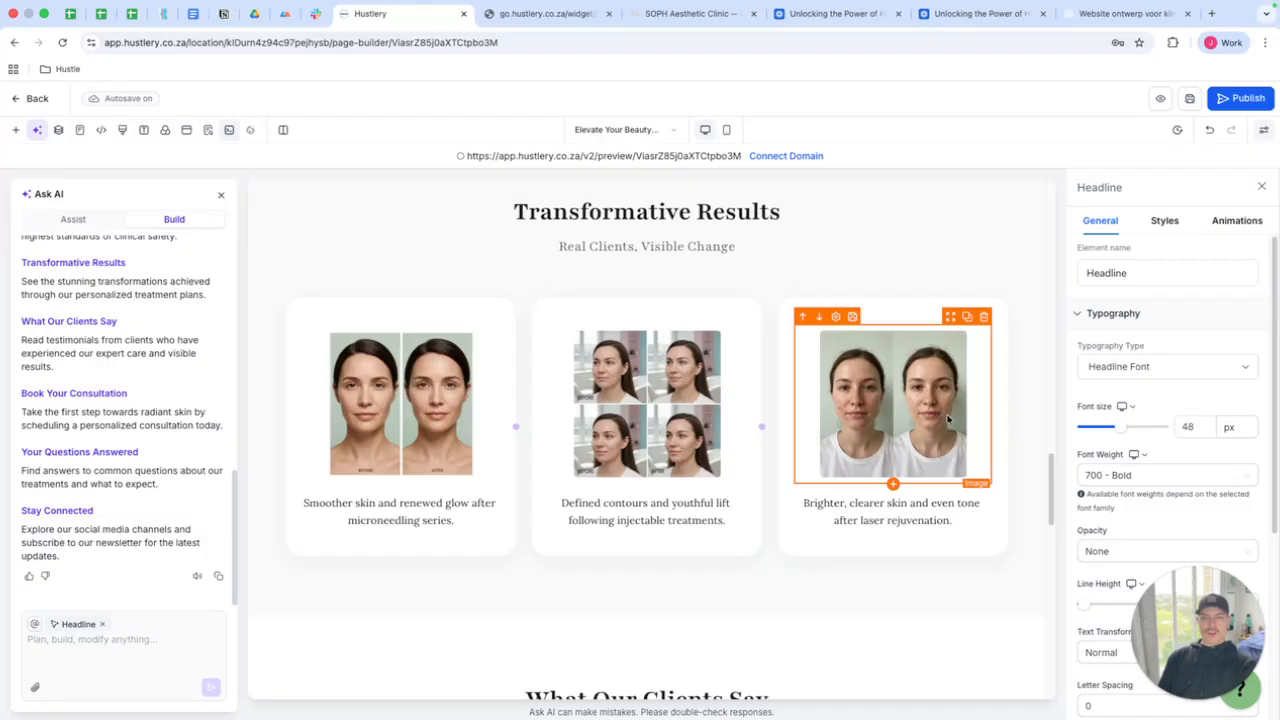
{"action": "scroll", "coordinate": [806, 403], "scroll_direction": "down", "scroll_amount": 4}
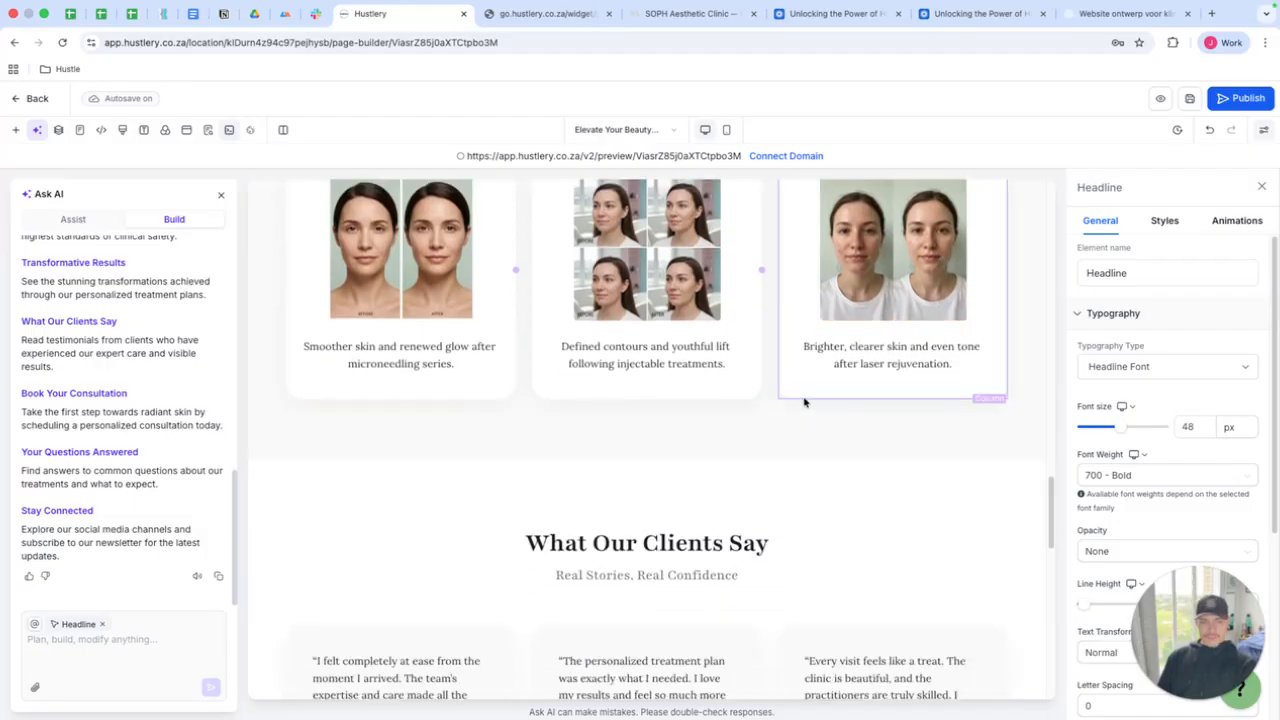
{"action": "scroll", "coordinate": [820, 400], "scroll_direction": "up", "scroll_amount": 2}
{"action": "left_click", "coordinate": [848, 306]}
{"action": "left_click", "coordinate": [690, 295]}
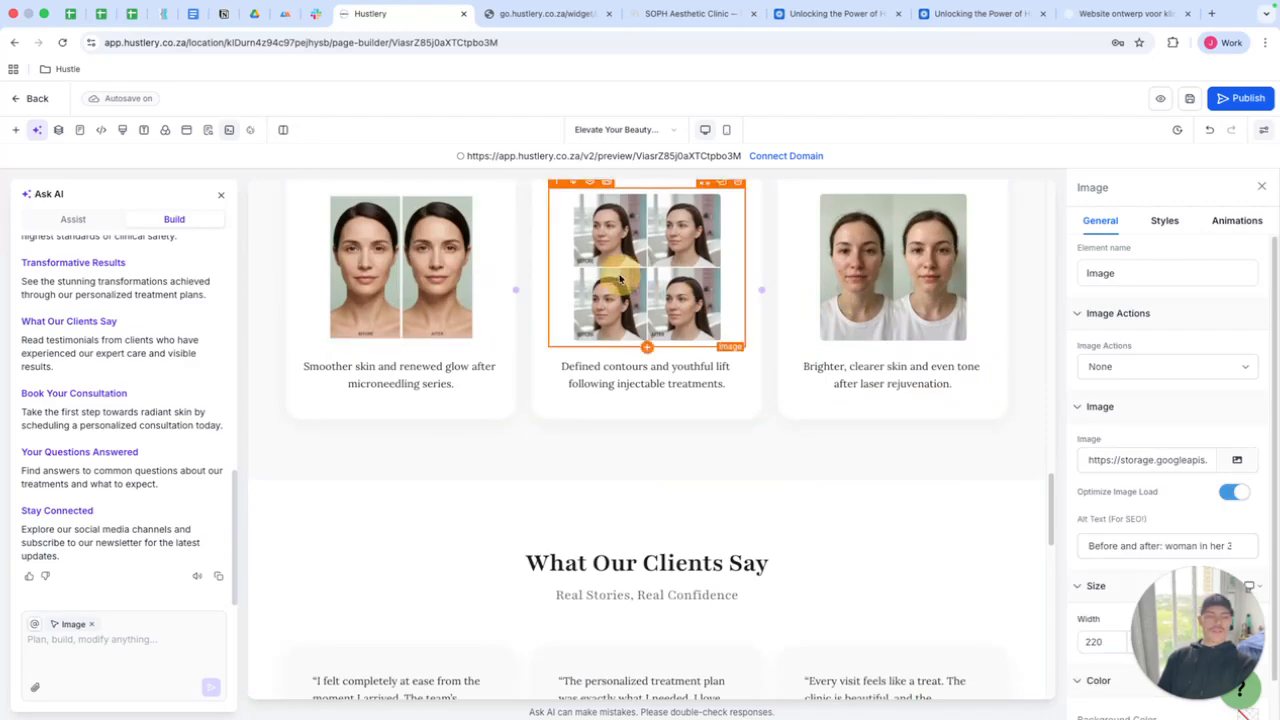
{"action": "scroll", "coordinate": [655, 375], "scroll_direction": "up", "scroll_amount": 4}
{"action": "scroll", "coordinate": [665, 366], "scroll_direction": "up", "scroll_amount": 2}
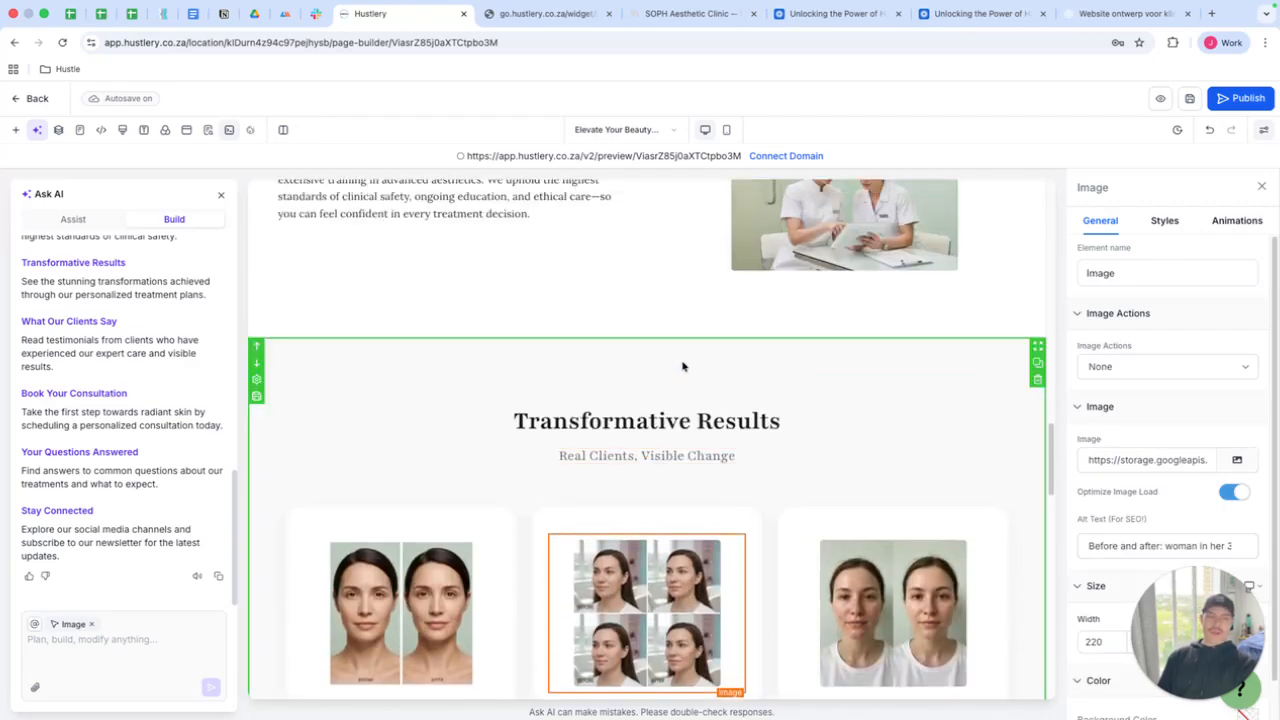
Step: Inspect the practitioners' image in the Accredited Expertise section and compare it with the before-and-after images
{"action": "scroll", "coordinate": [680, 368], "scroll_direction": "up", "scroll_amount": 4}
{"action": "scroll", "coordinate": [707, 366], "scroll_direction": "up", "scroll_amount": 2}
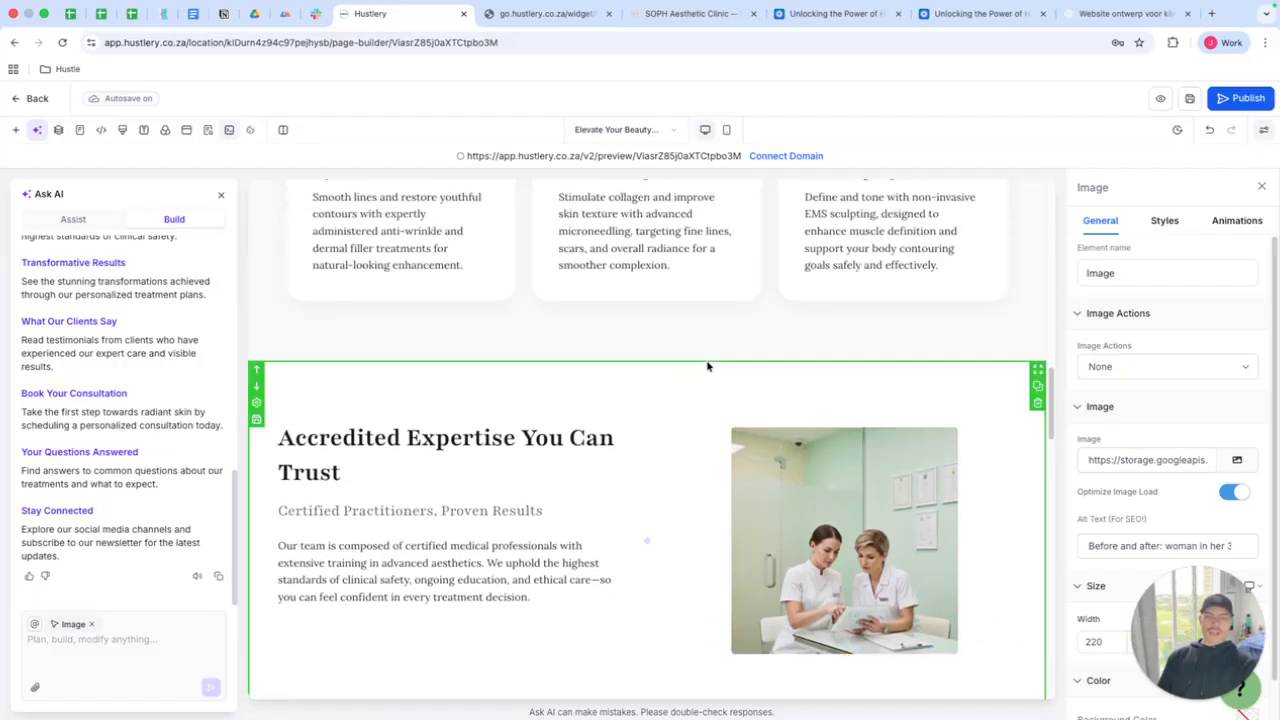
{"action": "scroll", "coordinate": [707, 366], "scroll_direction": "down", "scroll_amount": 2}
{"action": "left_click", "coordinate": [706, 367]}
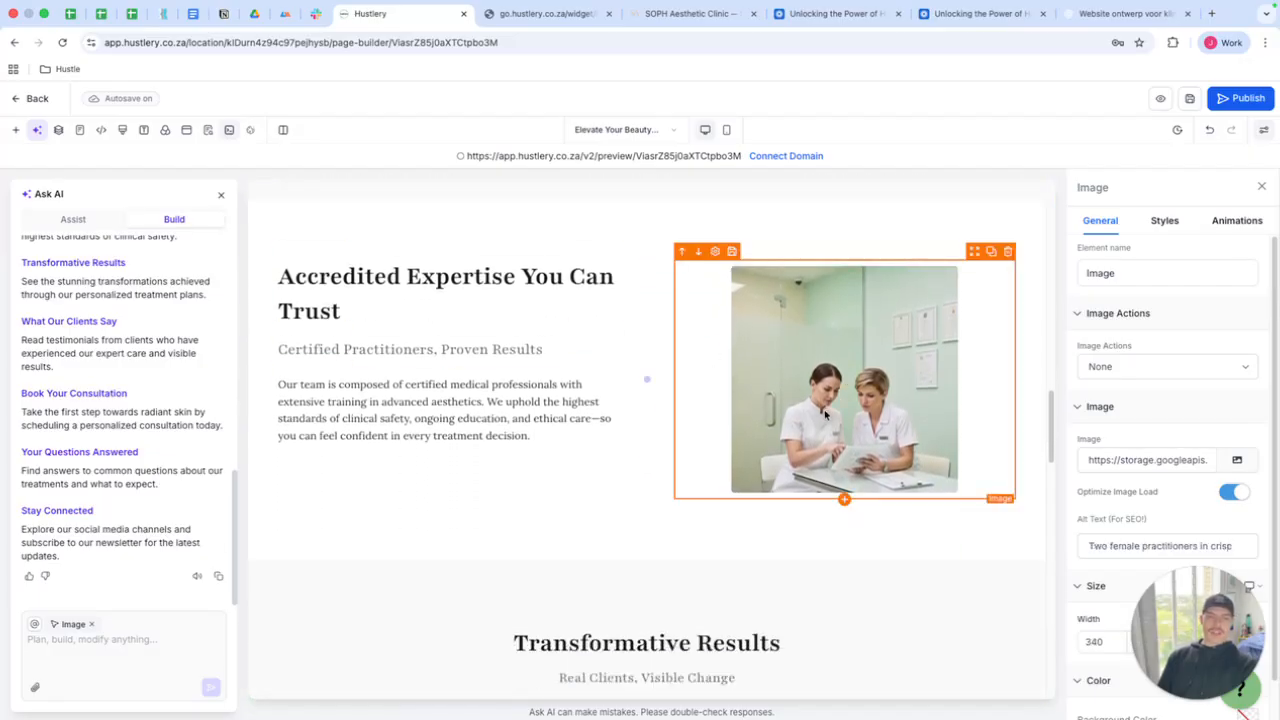
{"action": "scroll", "coordinate": [826, 417], "scroll_direction": "down", "scroll_amount": 6}
{"action": "left_click", "coordinate": [660, 326]}
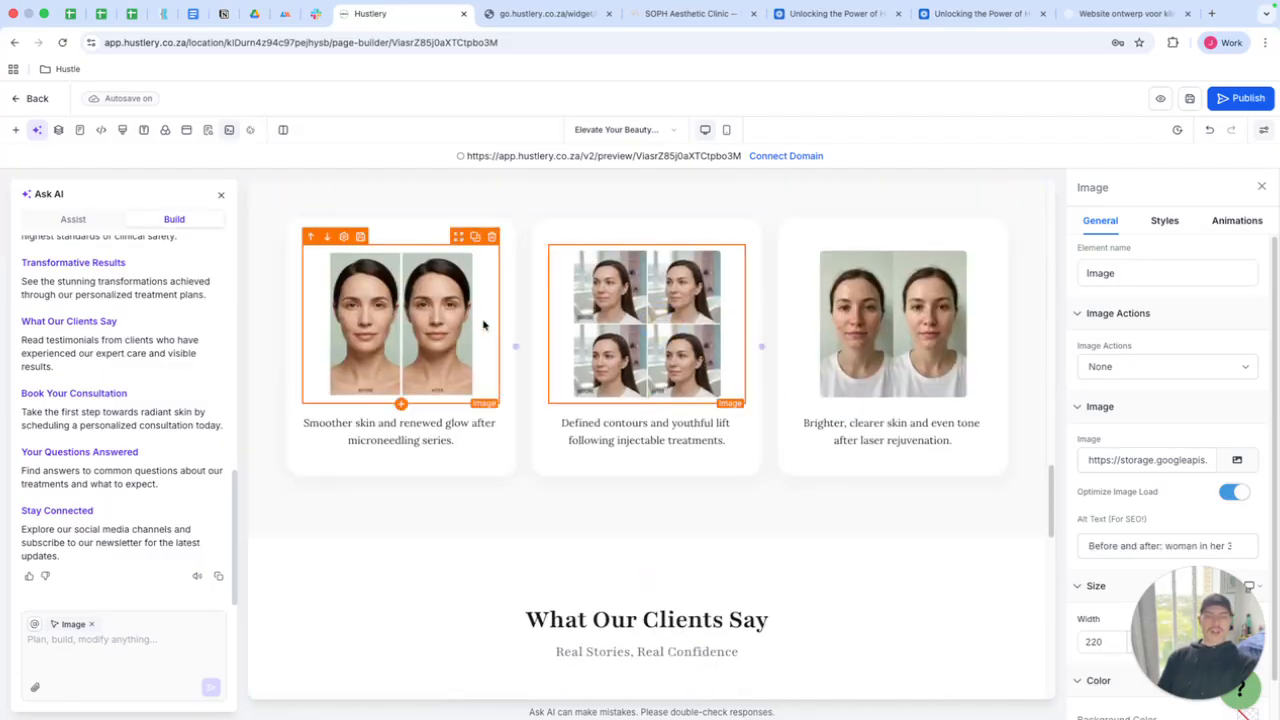
{"action": "scroll", "coordinate": [689, 360], "scroll_direction": "down", "scroll_amount": 3}
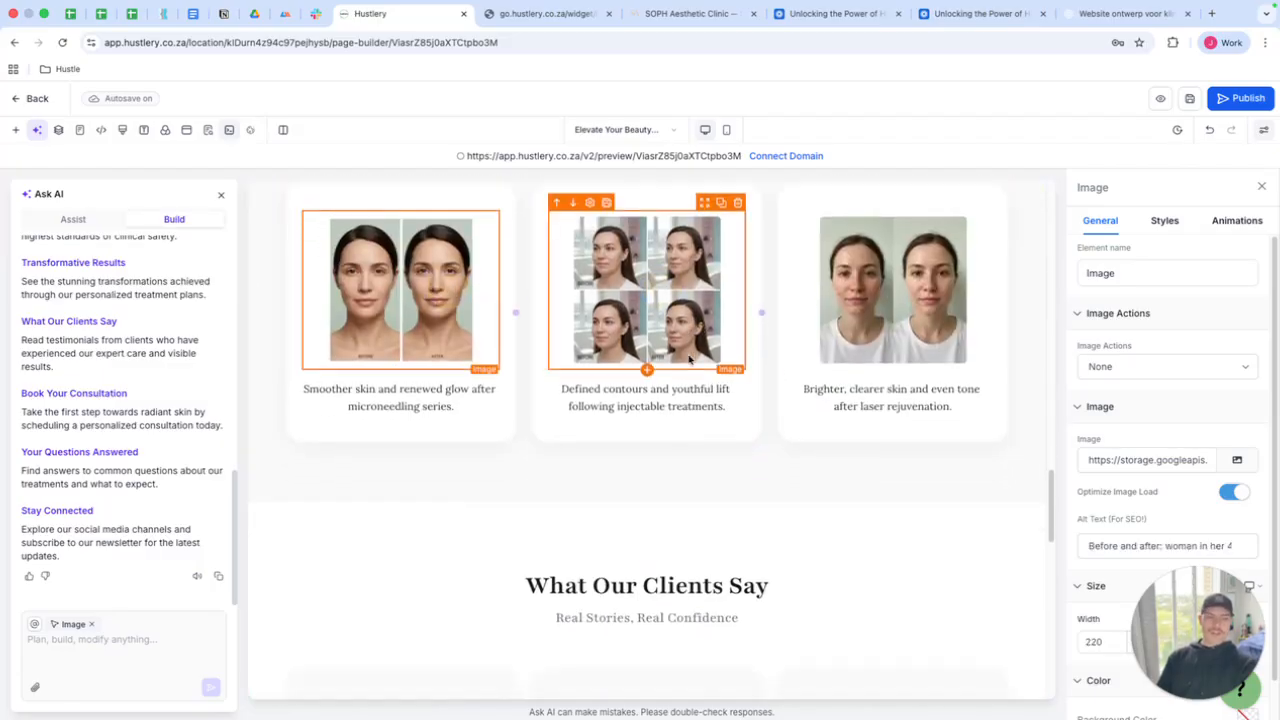
Step: Check the form options in the Book Your Consultation section, and look over the FAQ and footer without choosing a form
{"action": "scroll", "coordinate": [689, 360], "scroll_direction": "down", "scroll_amount": 4}
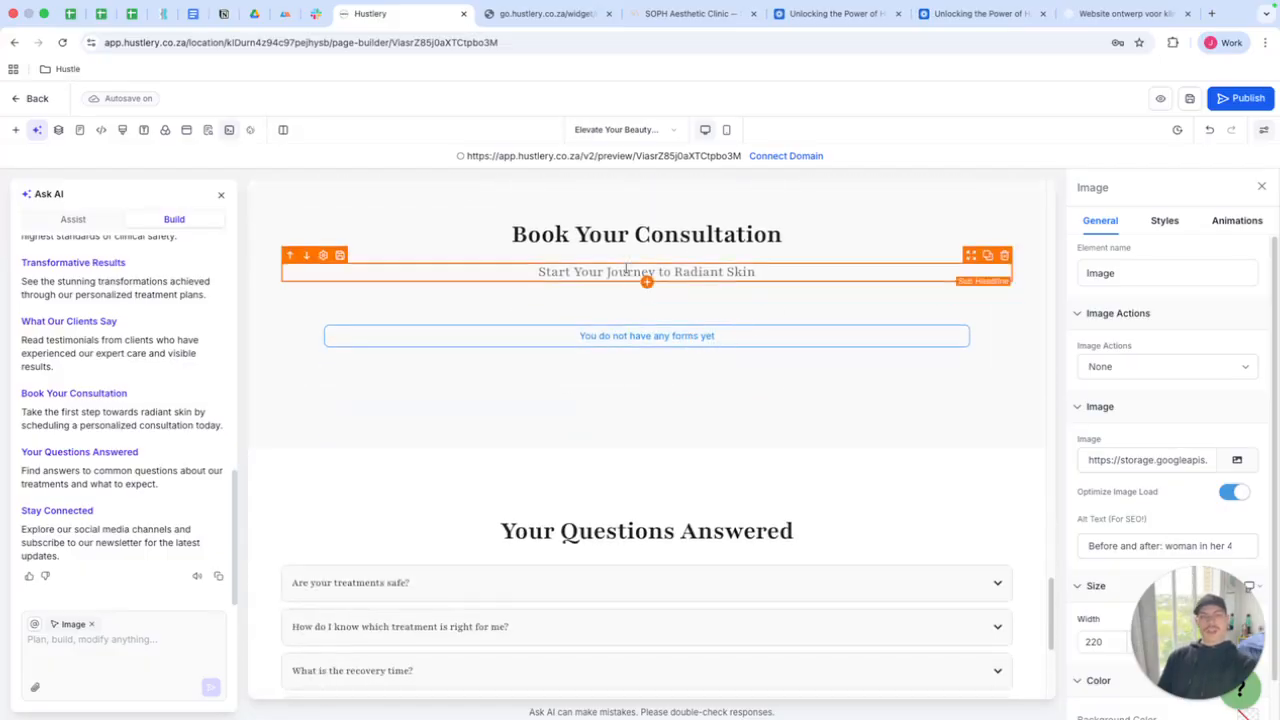
{"action": "left_click", "coordinate": [751, 333]}
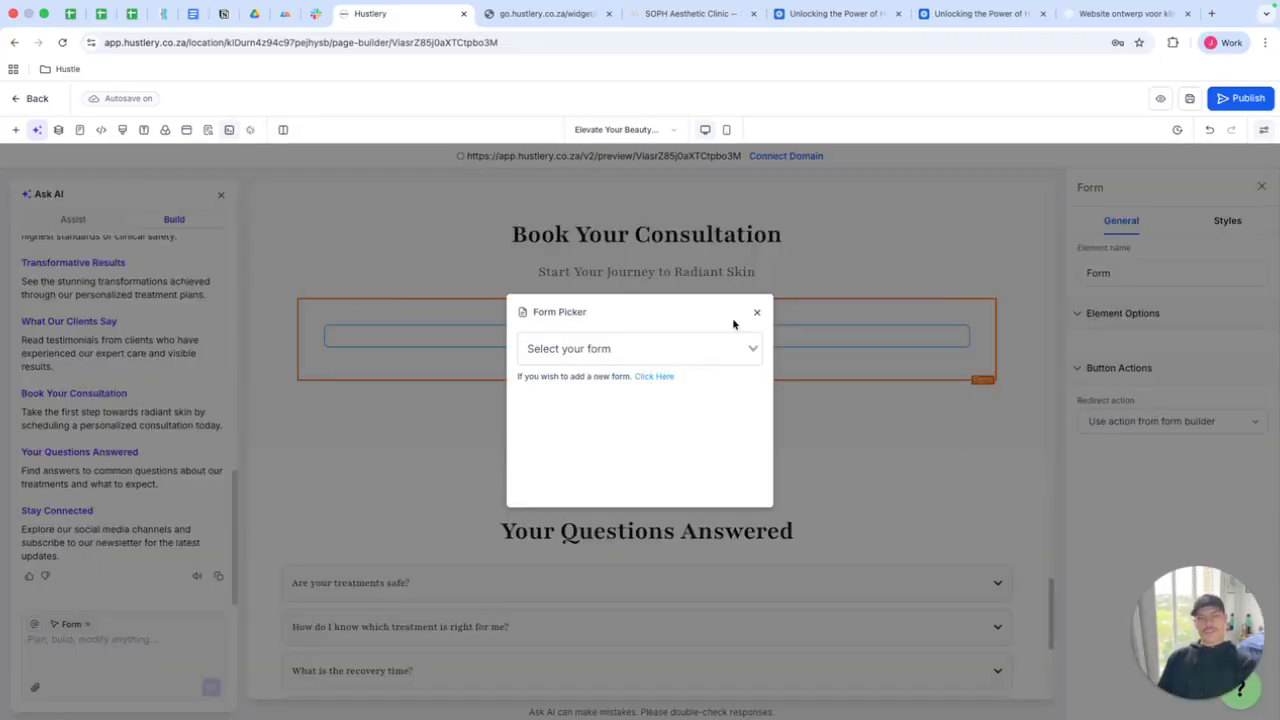
{"action": "left_click", "coordinate": [756, 312]}
{"action": "scroll", "coordinate": [720, 365], "scroll_direction": "down", "scroll_amount": 2}
{"action": "scroll", "coordinate": [713, 372], "scroll_direction": "down", "scroll_amount": 2}
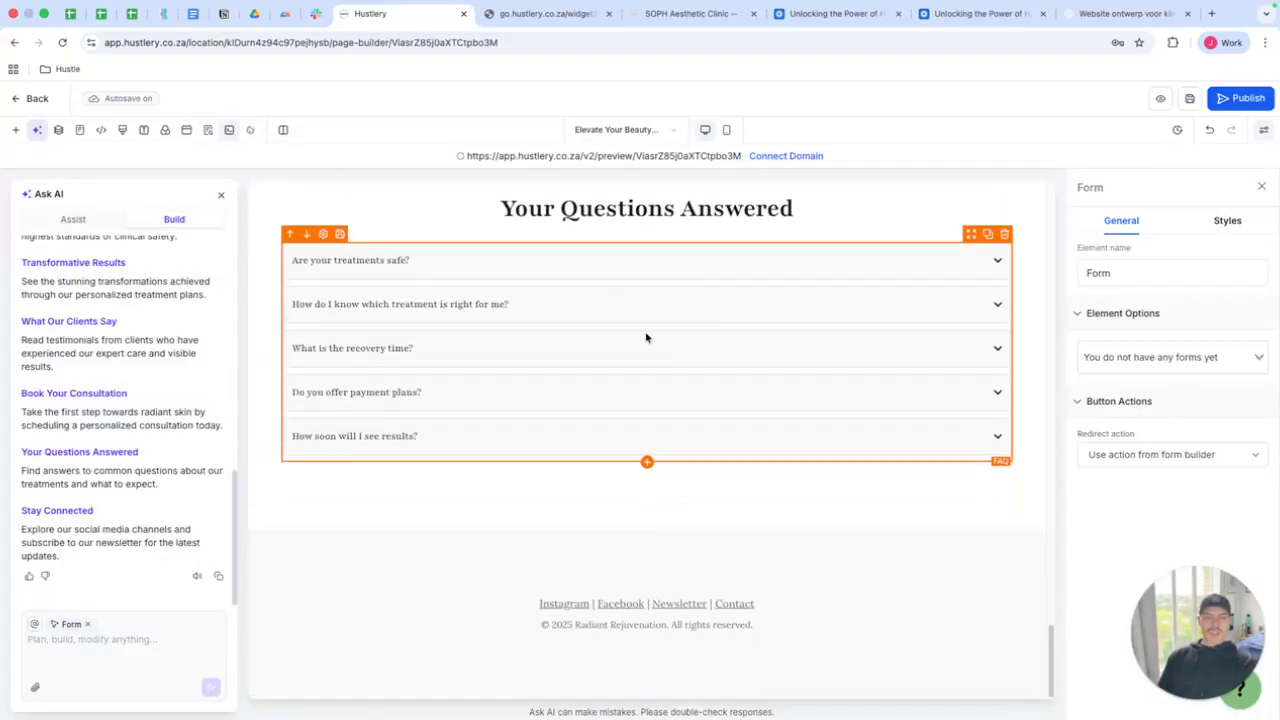
{"action": "left_click", "coordinate": [763, 622]}
{"action": "scroll", "coordinate": [806, 563], "scroll_direction": "up", "scroll_amount": 8}
{"action": "scroll", "coordinate": [828, 548], "scroll_direction": "up", "scroll_amount": 15}
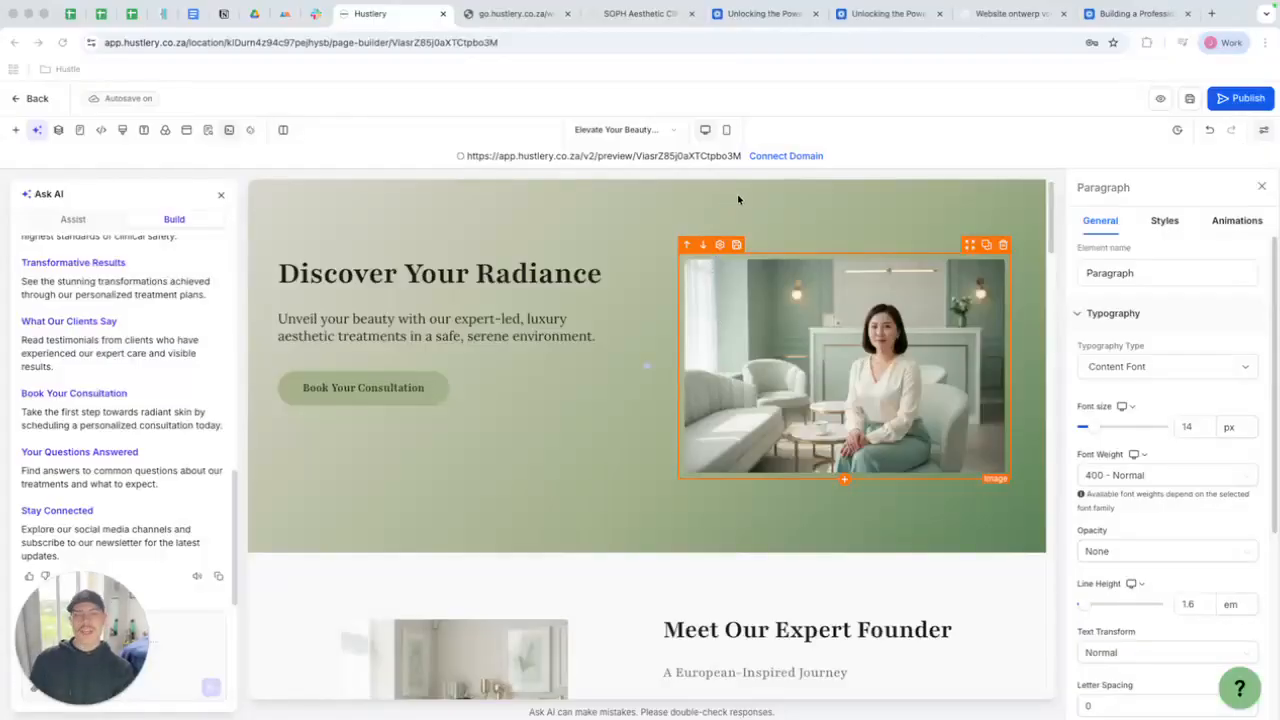
Step: Close the Ask AI chat and the element settings, and switch the page to mobile view
{"action": "left_click", "coordinate": [221, 195]}
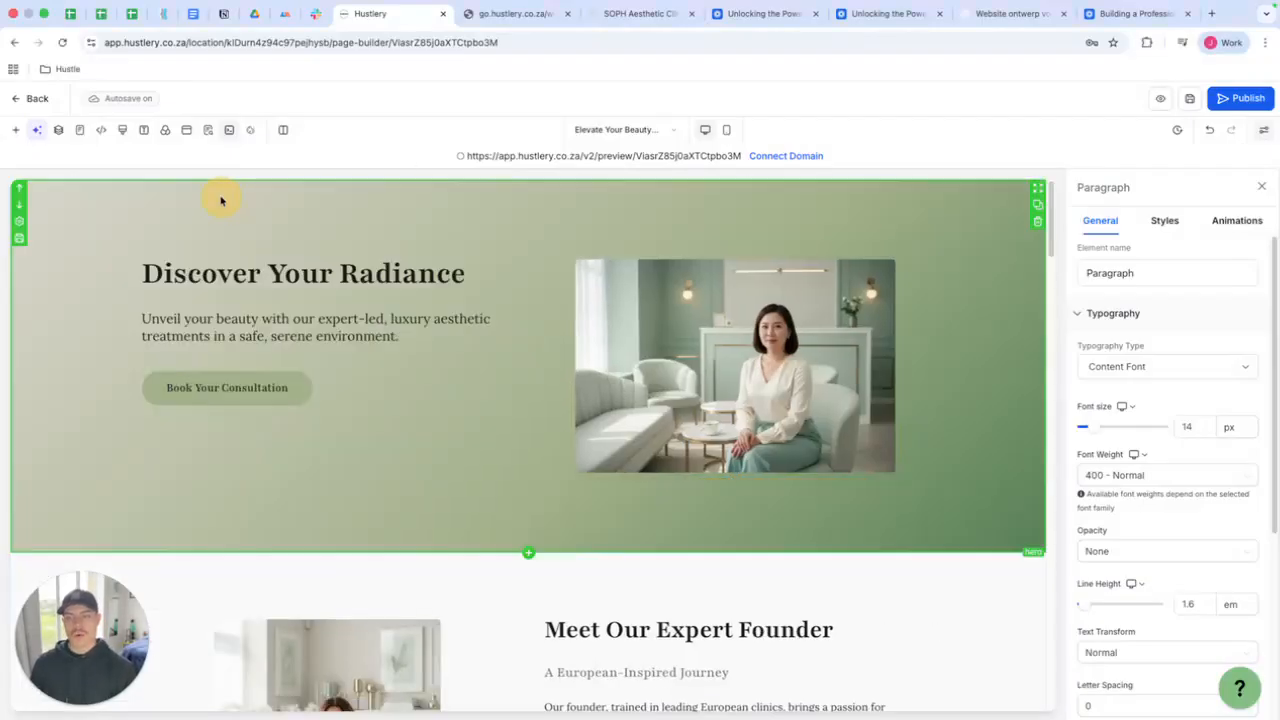
{"action": "left_click", "coordinate": [1261, 186]}
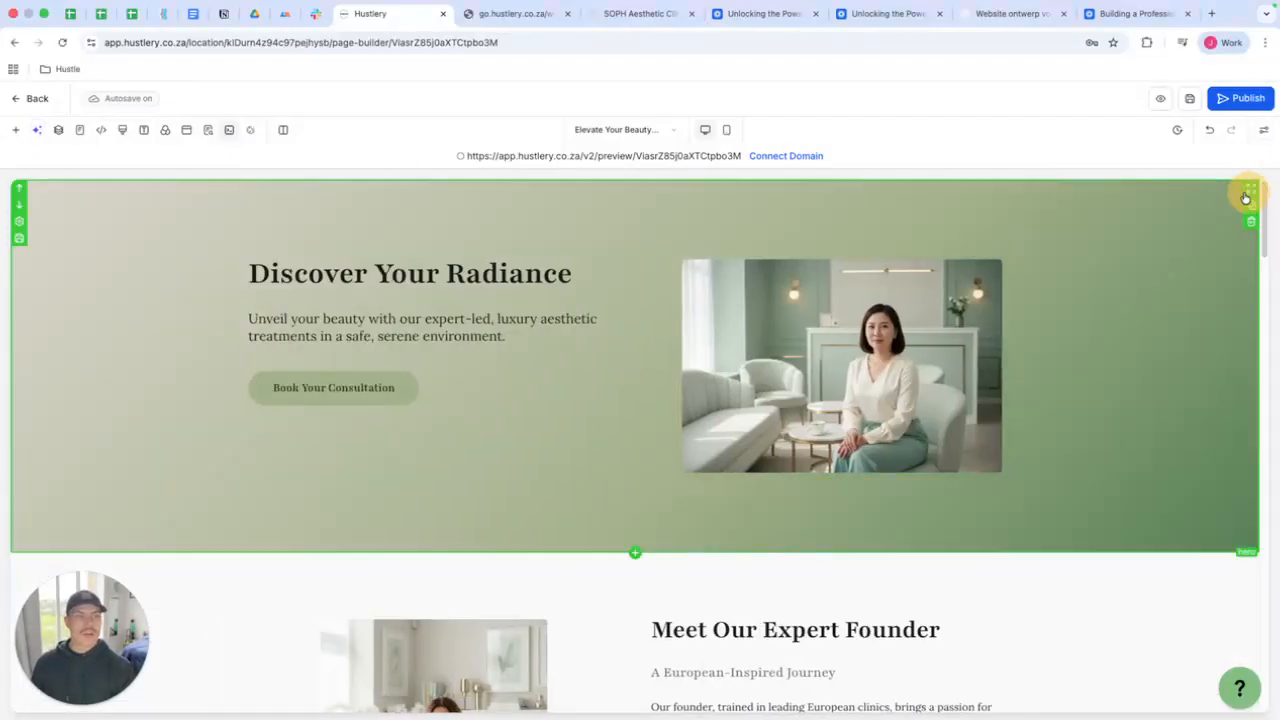
{"action": "left_click", "coordinate": [726, 130]}
Step: Review the page's mobile layout from the hero down to the FAQ and footer and back up
{"action": "scroll", "coordinate": [740, 278], "scroll_direction": "down", "scroll_amount": 2}
{"action": "scroll", "coordinate": [740, 278], "scroll_direction": "down", "scroll_amount": 5}
{"action": "scroll", "coordinate": [689, 290], "scroll_direction": "down", "scroll_amount": 9}
{"action": "scroll", "coordinate": [689, 290], "scroll_direction": "down", "scroll_amount": 10}
{"action": "scroll", "coordinate": [689, 290], "scroll_direction": "down", "scroll_amount": 10}
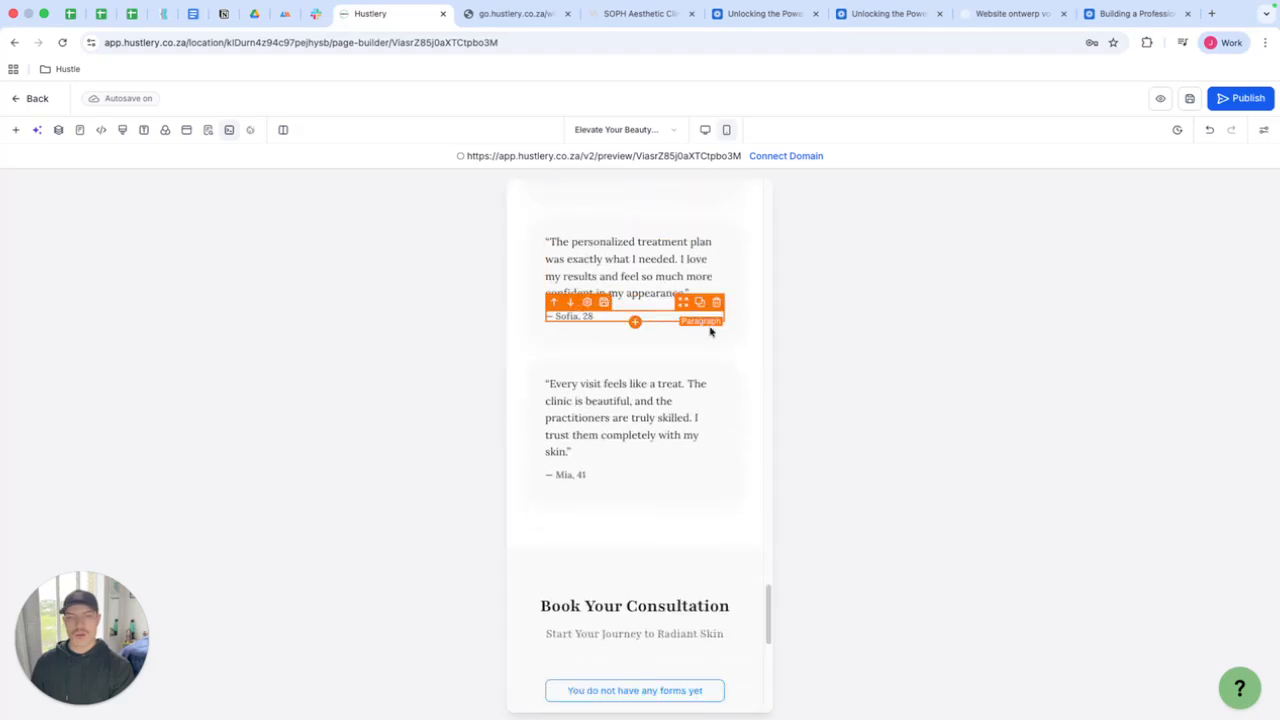
{"action": "scroll", "coordinate": [723, 374], "scroll_direction": "up", "scroll_amount": 2}
{"action": "scroll", "coordinate": [723, 374], "scroll_direction": "down", "scroll_amount": 5}
{"action": "scroll", "coordinate": [722, 372], "scroll_direction": "down", "scroll_amount": 5}
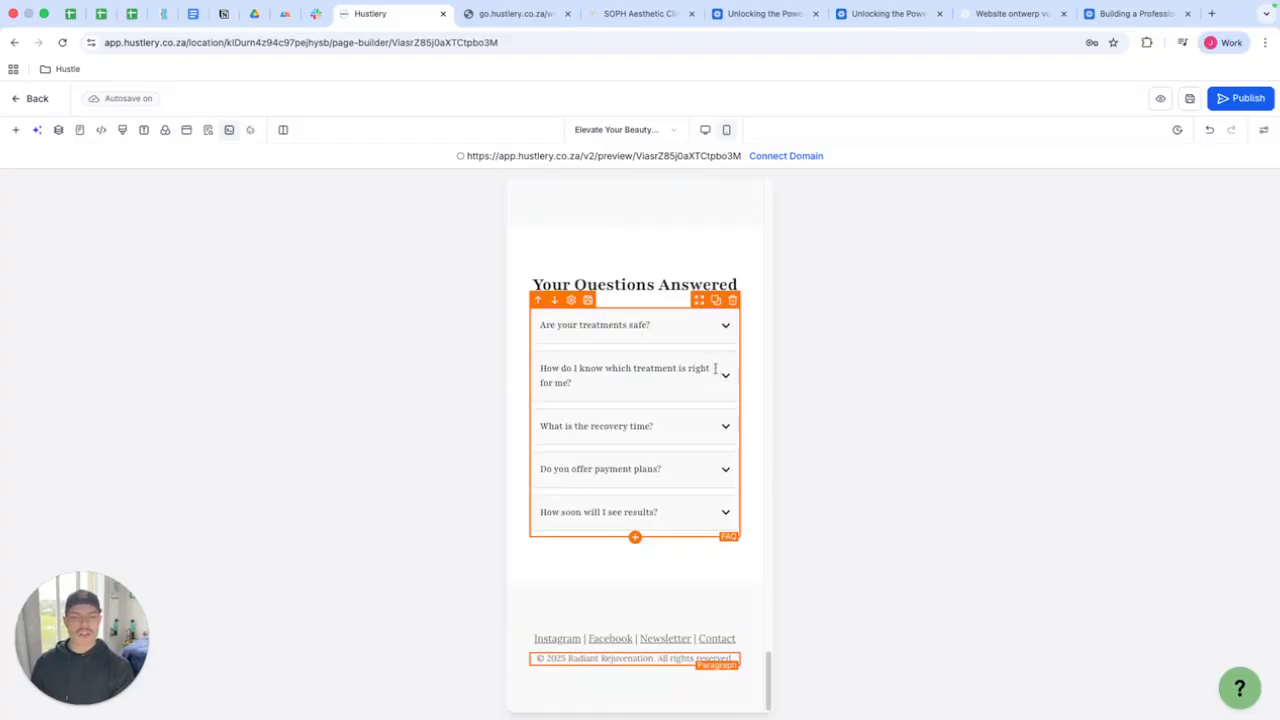
{"action": "scroll", "coordinate": [712, 369], "scroll_direction": "up", "scroll_amount": 15}
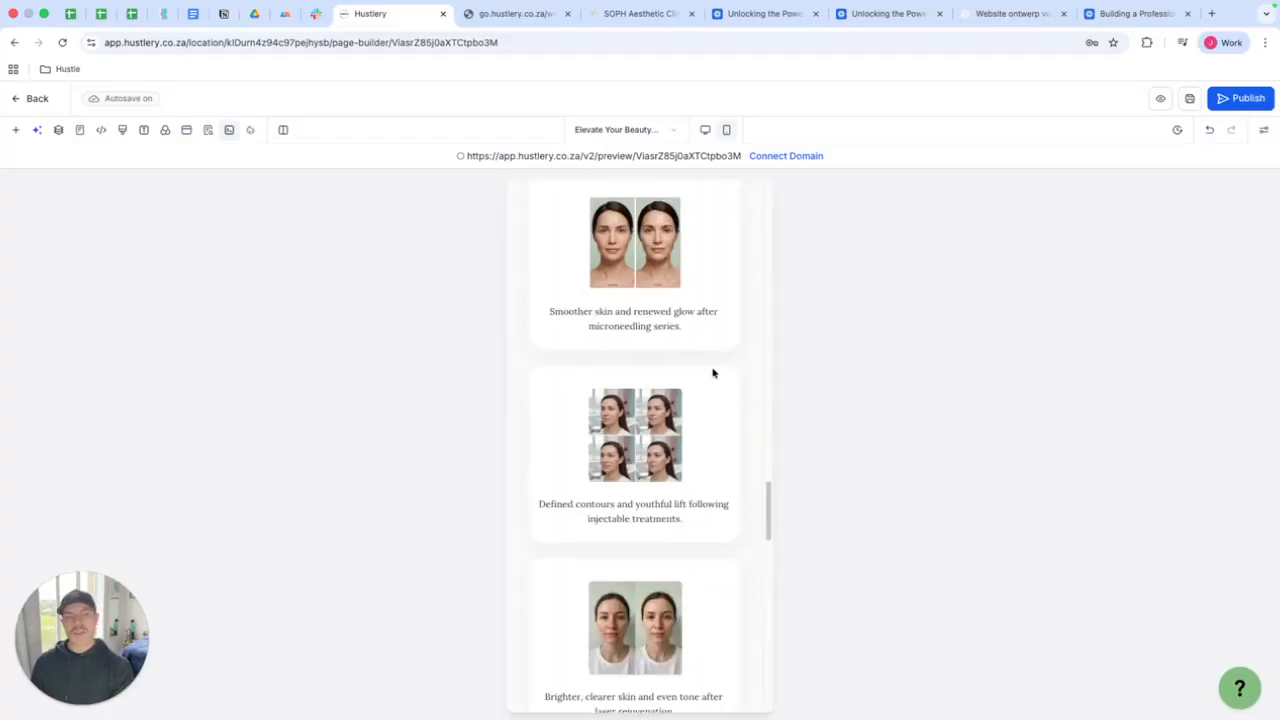
{"action": "scroll", "coordinate": [713, 371], "scroll_direction": "up", "scroll_amount": 12}
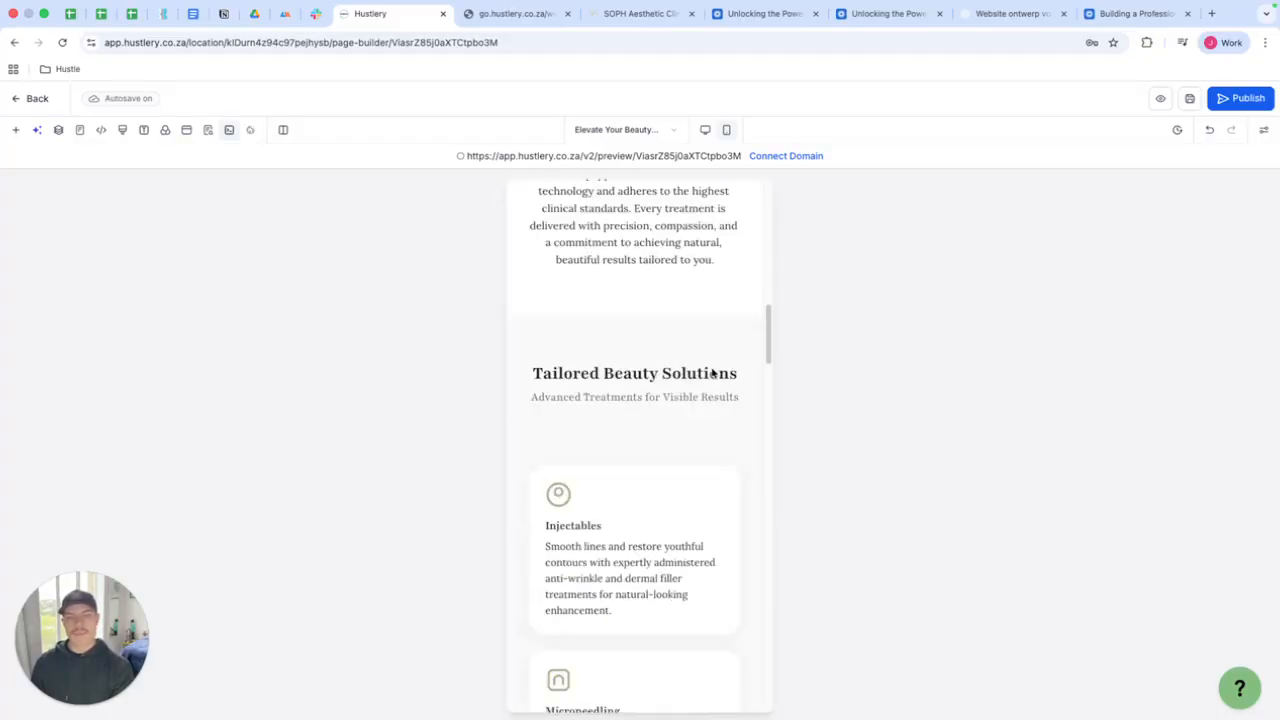
{"action": "scroll", "coordinate": [713, 371], "scroll_direction": "up", "scroll_amount": 4}
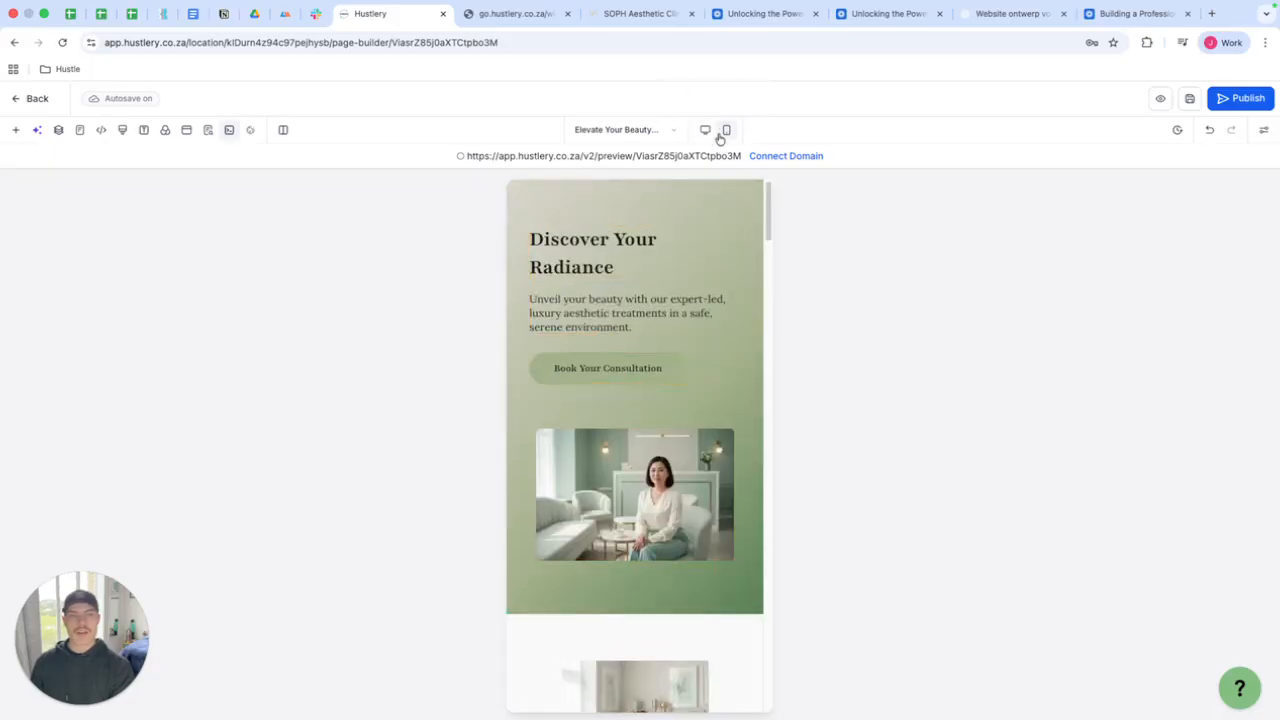
Step: Switch the page back to desktop view and leave the builder for the Radiant Rejuvenation website's page list
{"action": "left_click", "coordinate": [705, 133]}
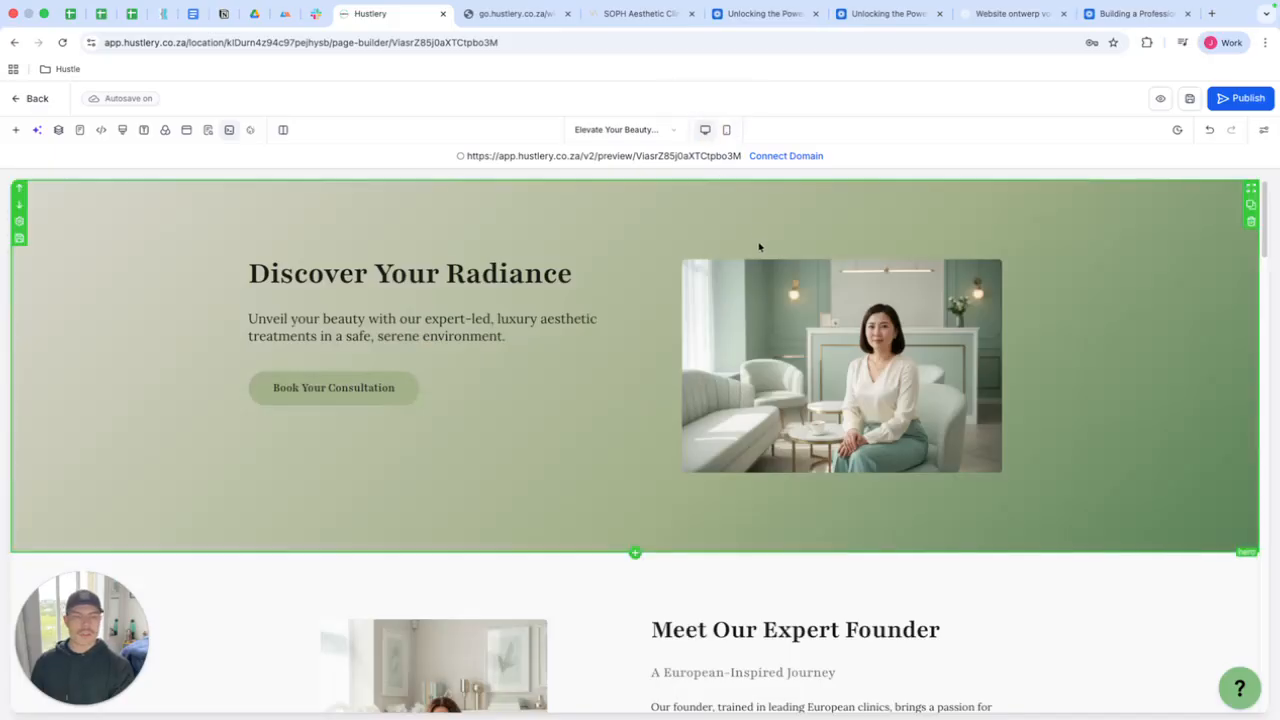
{"action": "scroll", "coordinate": [758, 243], "scroll_direction": "down", "scroll_amount": 2}
{"action": "scroll", "coordinate": [785, 297], "scroll_direction": "up", "scroll_amount": 2}
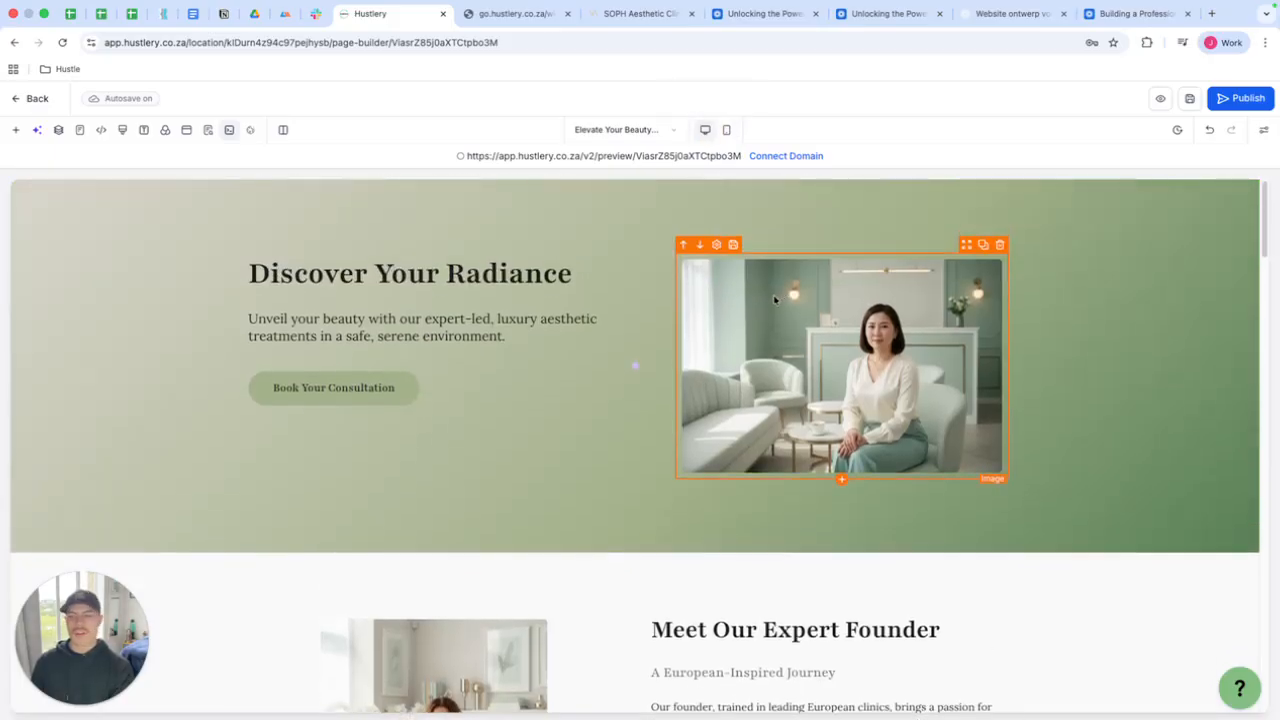
{"action": "left_click", "coordinate": [35, 99]}
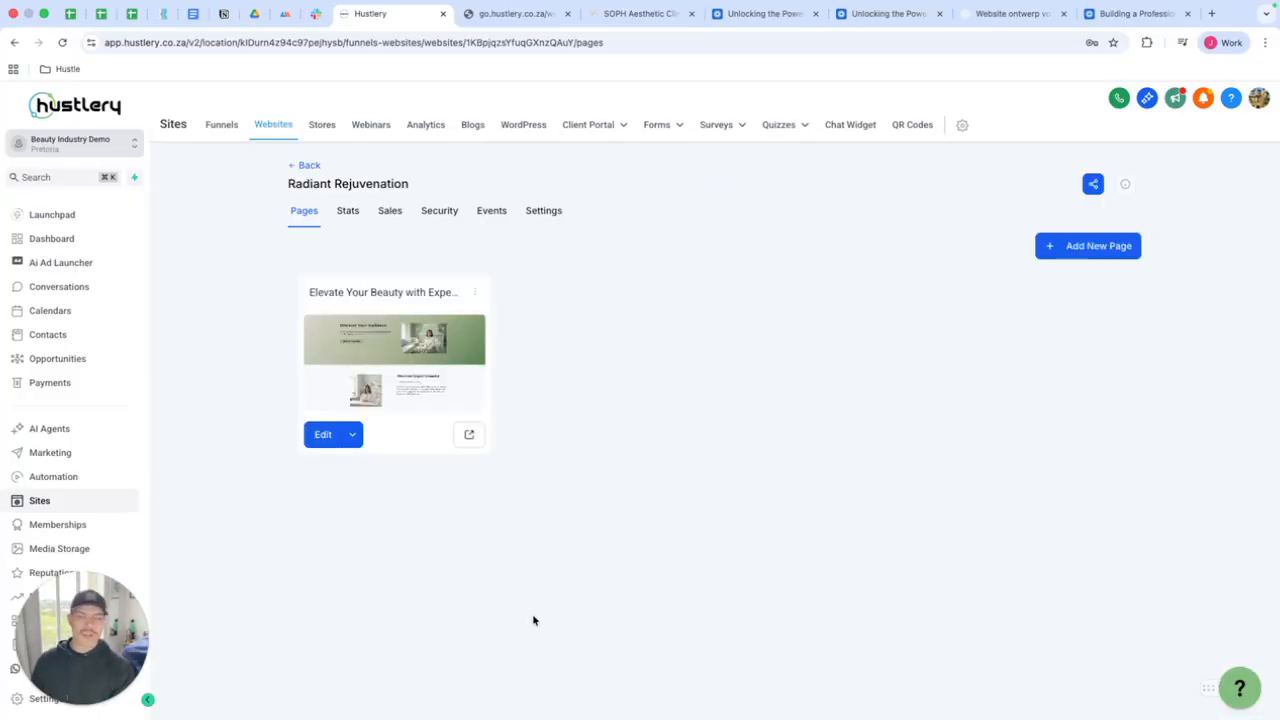
Step: Open the help widget, look over its support options, and view the Live Tech Support chat
{"action": "left_click_drag", "start_coordinate": [106, 640], "coordinate": [1068, 538]}
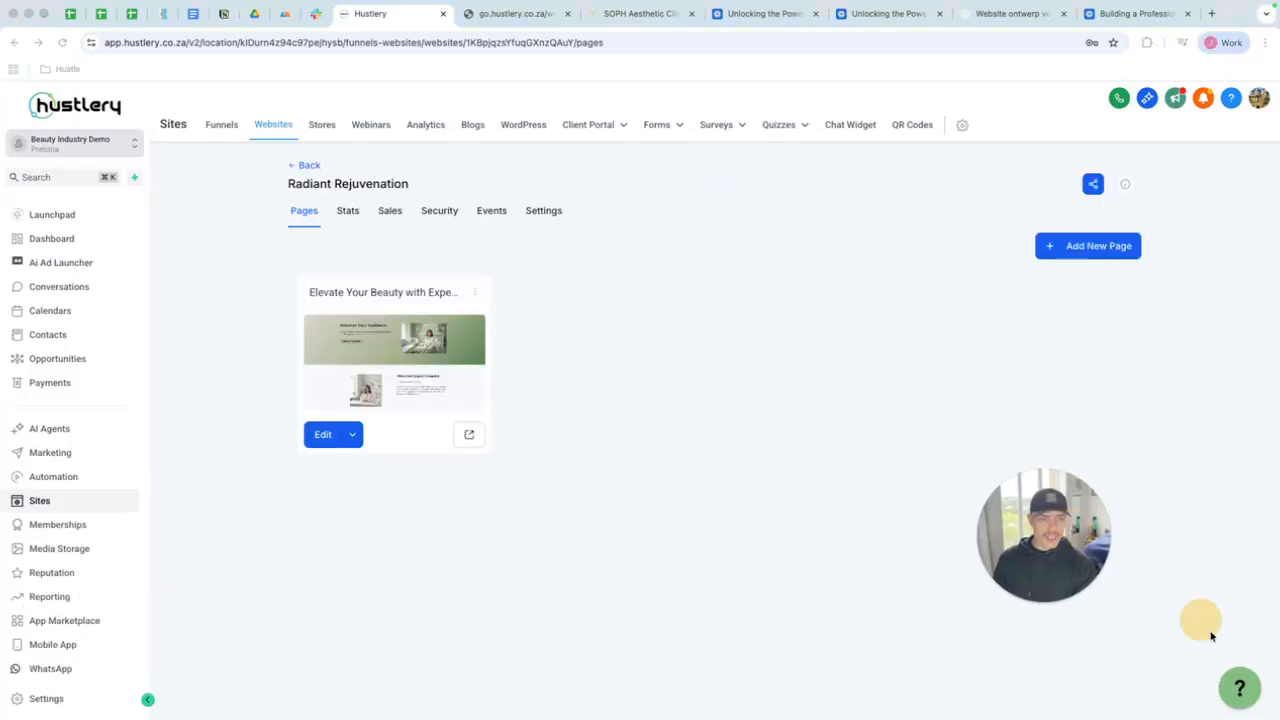
{"action": "left_click", "coordinate": [1239, 692]}
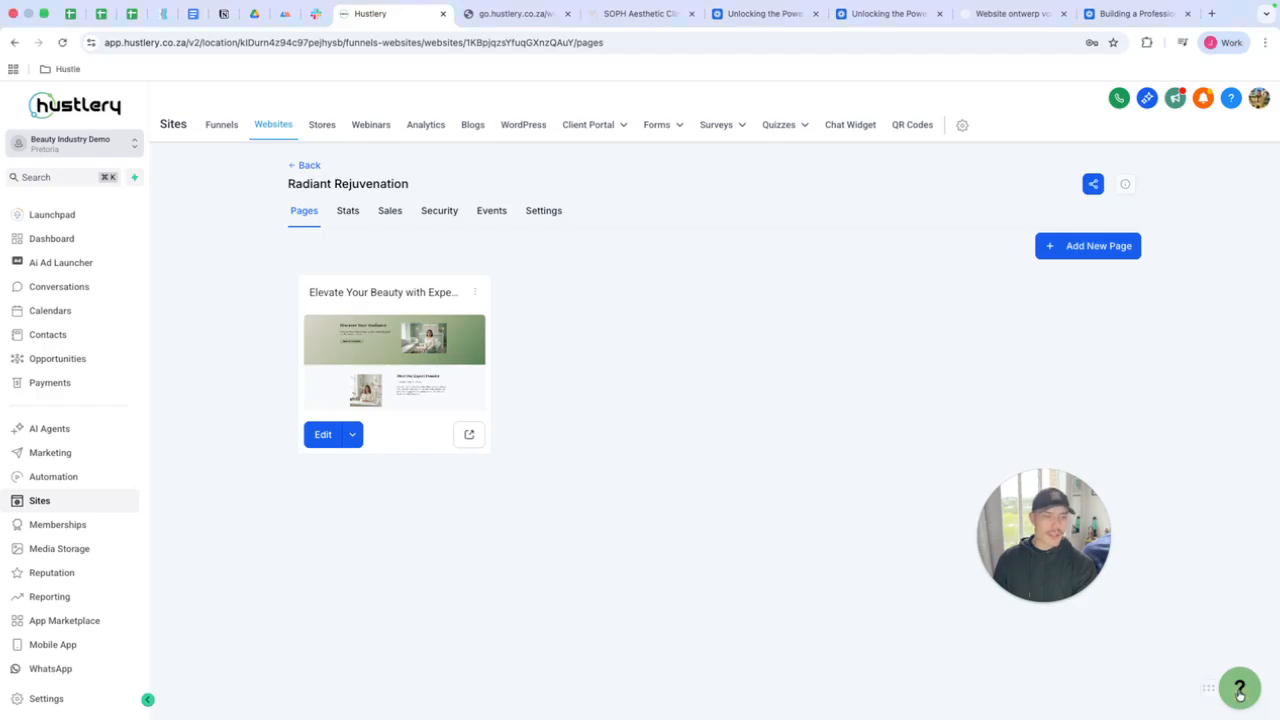
{"action": "left_click", "coordinate": [1241, 694]}
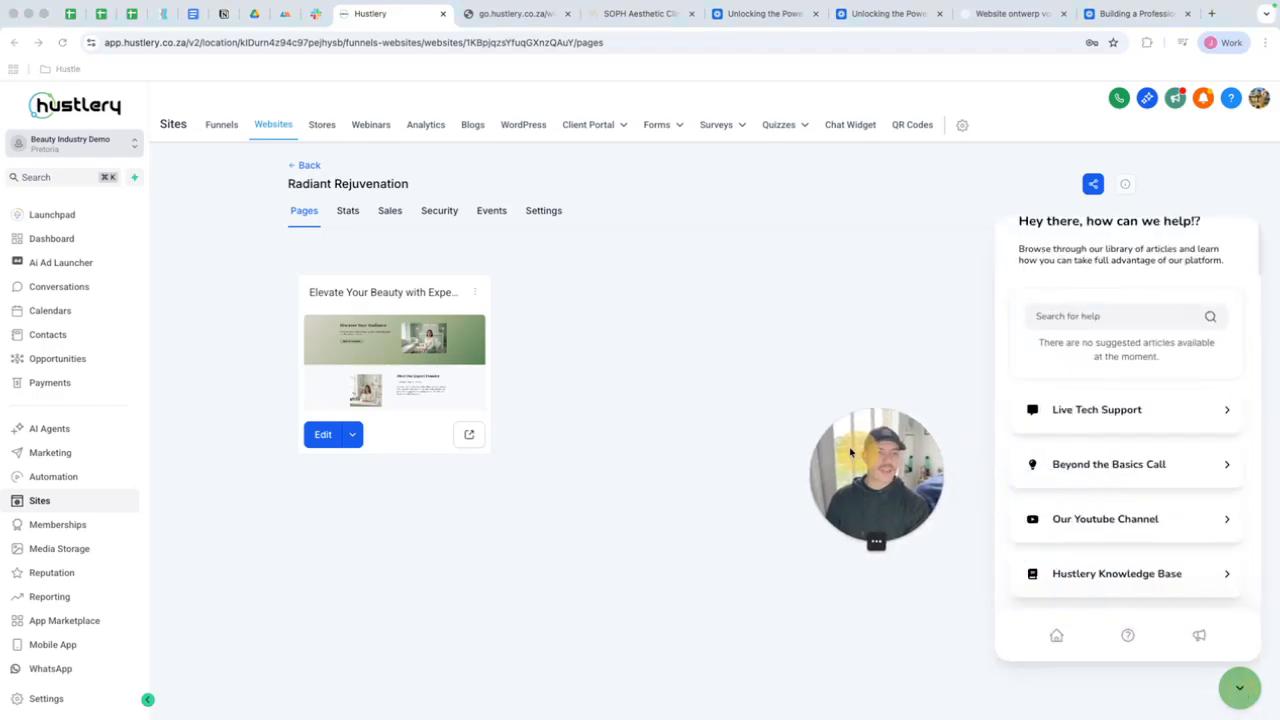
{"action": "scroll", "coordinate": [1066, 416], "scroll_direction": "up", "scroll_amount": 1}
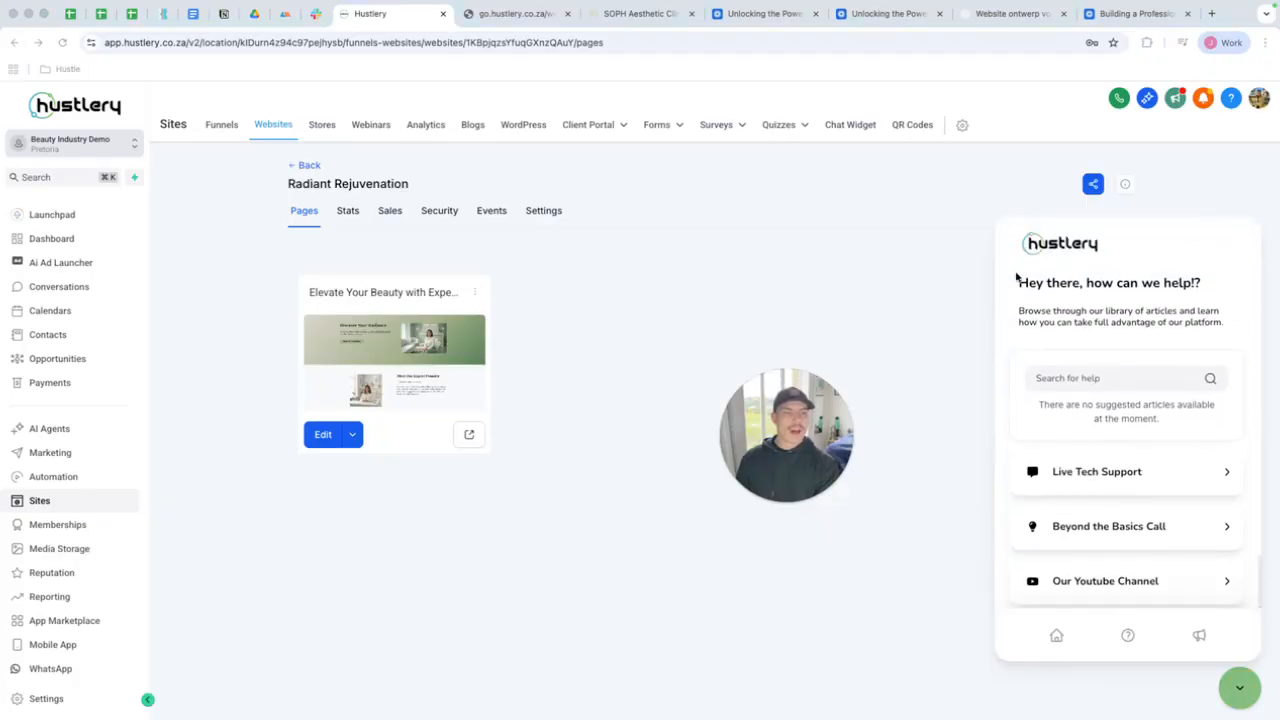
{"action": "scroll", "coordinate": [1147, 360], "scroll_direction": "down", "scroll_amount": 1}
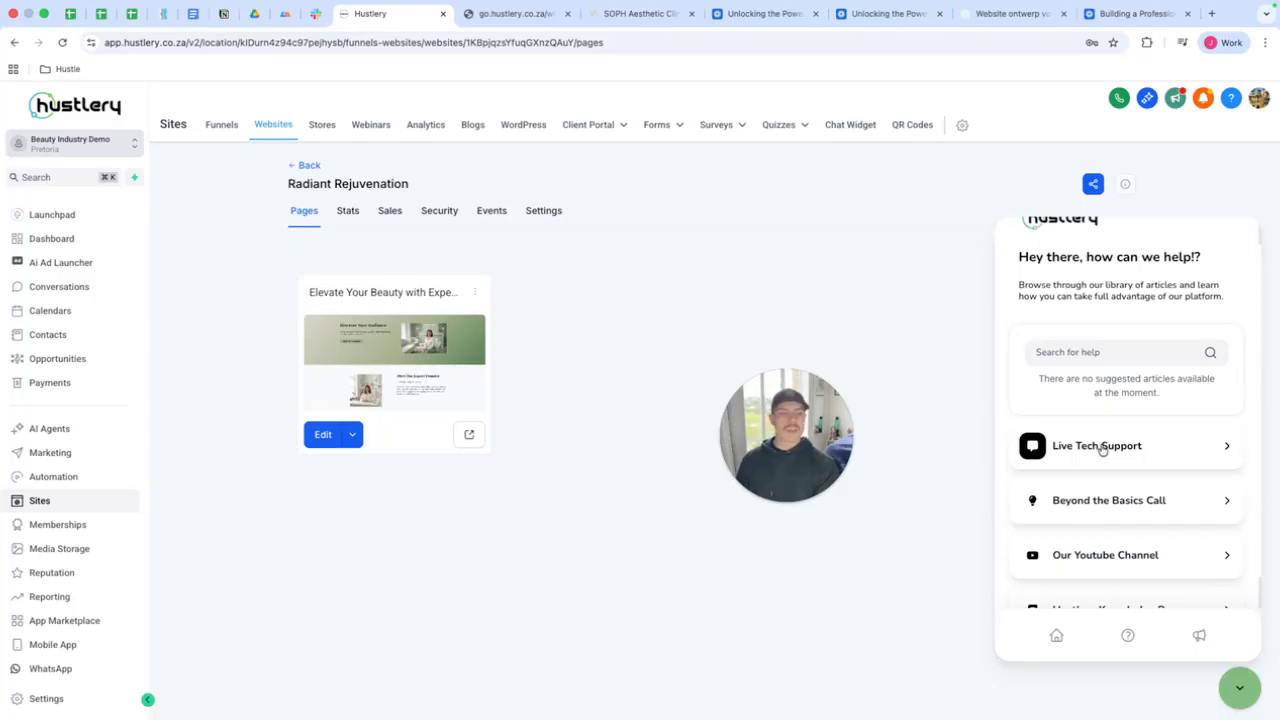
{"action": "left_click", "coordinate": [1100, 447]}
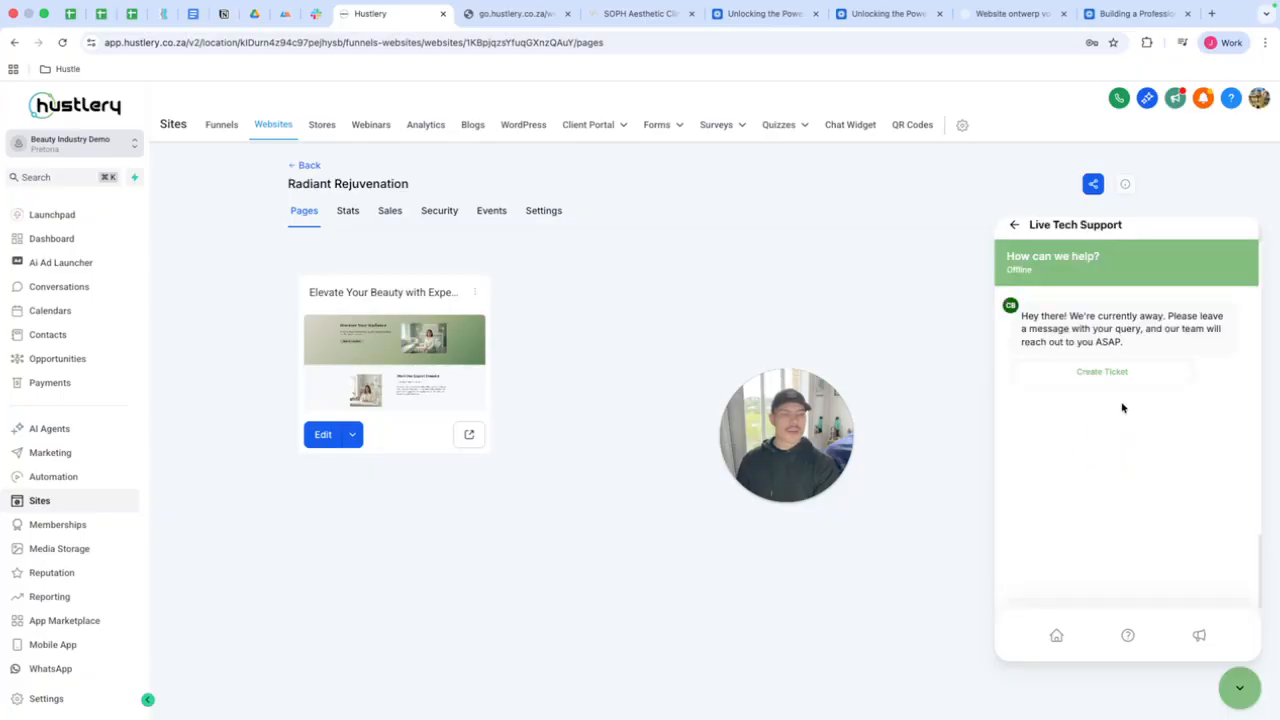
Step: Return to the help options and open the Beyond the Basics Call booking page
{"action": "left_click", "coordinate": [1017, 228]}
{"action": "left_click", "coordinate": [1123, 492]}
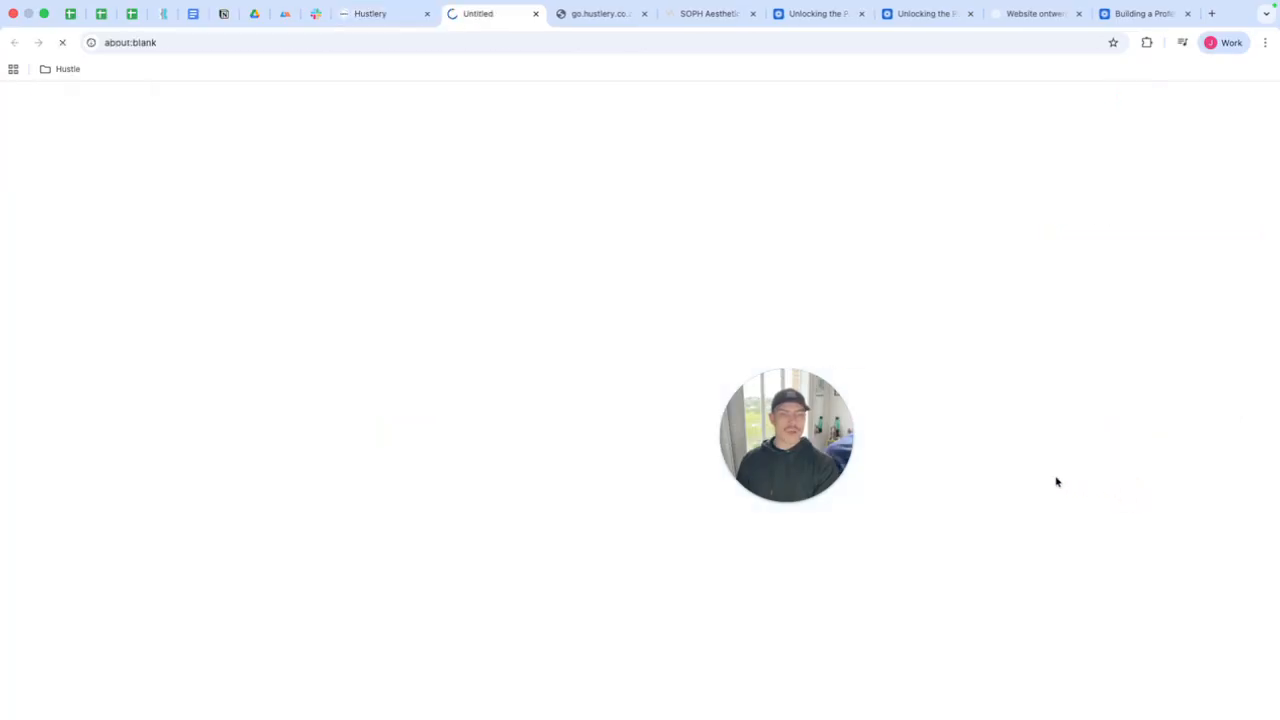
{"action": "left_click_drag", "start_coordinate": [840, 438], "coordinate": [1076, 386]}
Step: Check the name, email and additional information fields of the Beyond the Basics booking form without filling them in, and close the page
{"action": "left_click", "coordinate": [686, 217]}
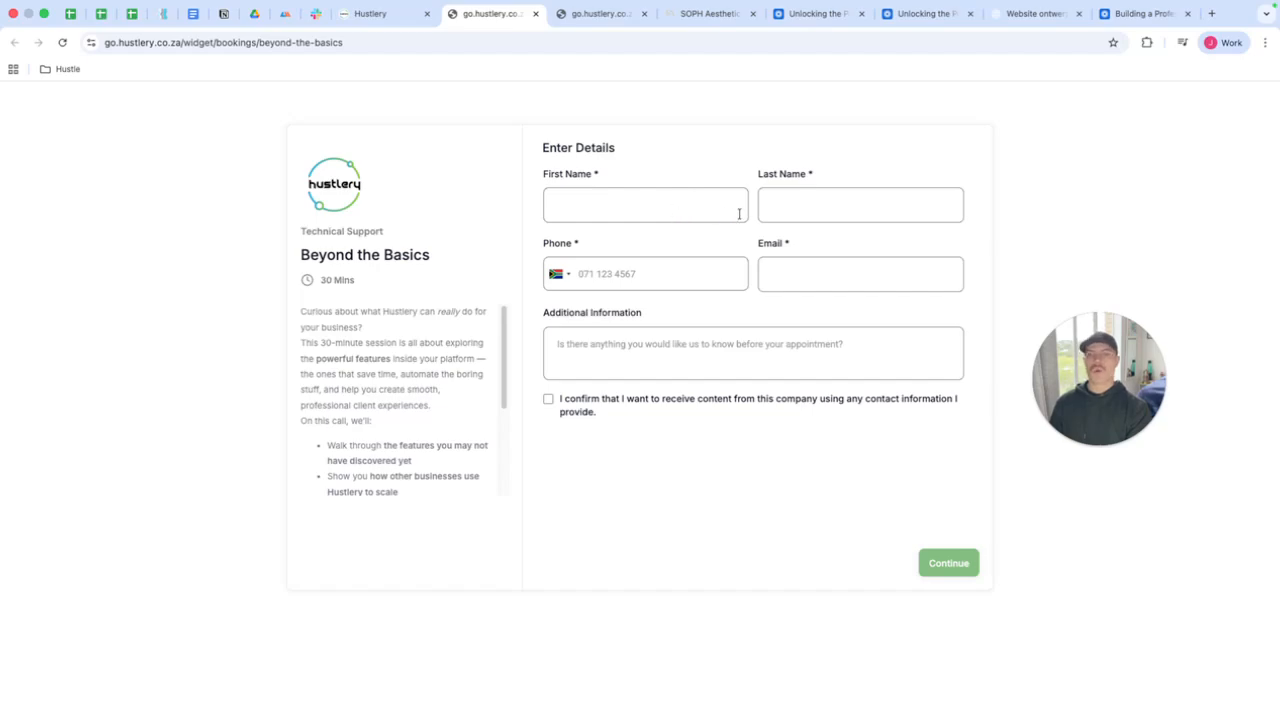
{"action": "left_click", "coordinate": [676, 206]}
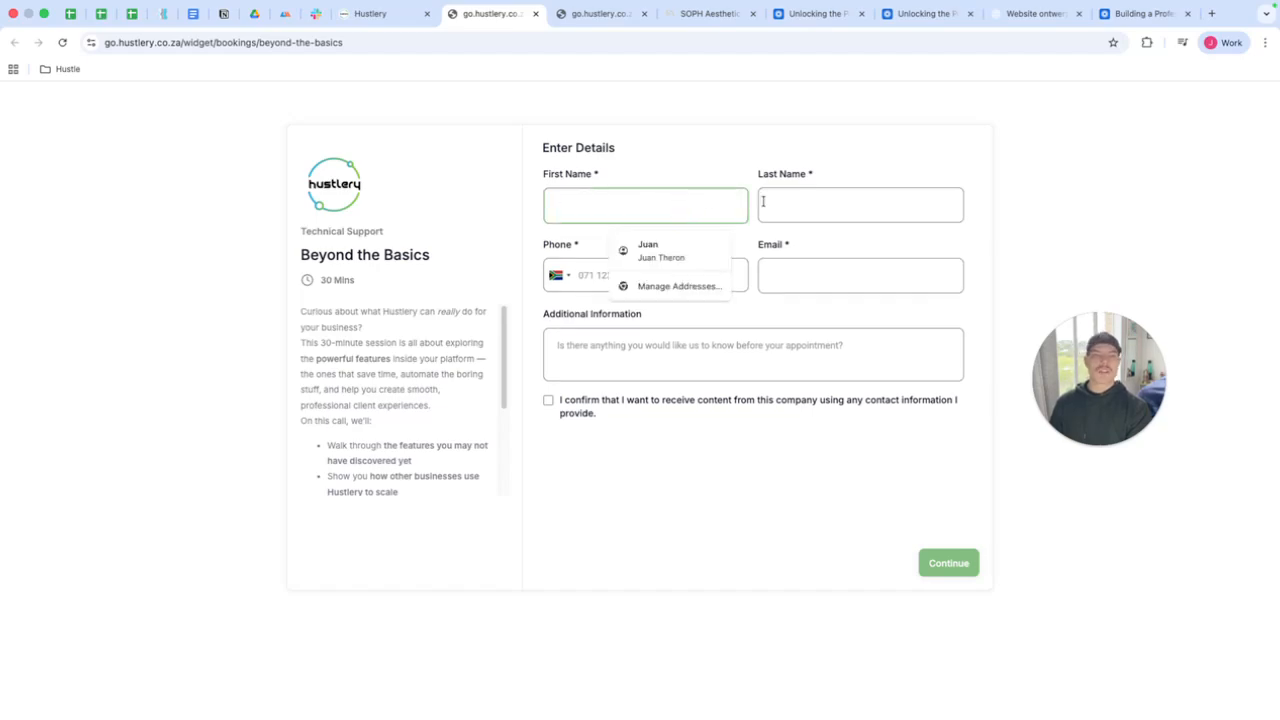
{"action": "left_click", "coordinate": [770, 210]}
{"action": "left_click", "coordinate": [772, 292]}
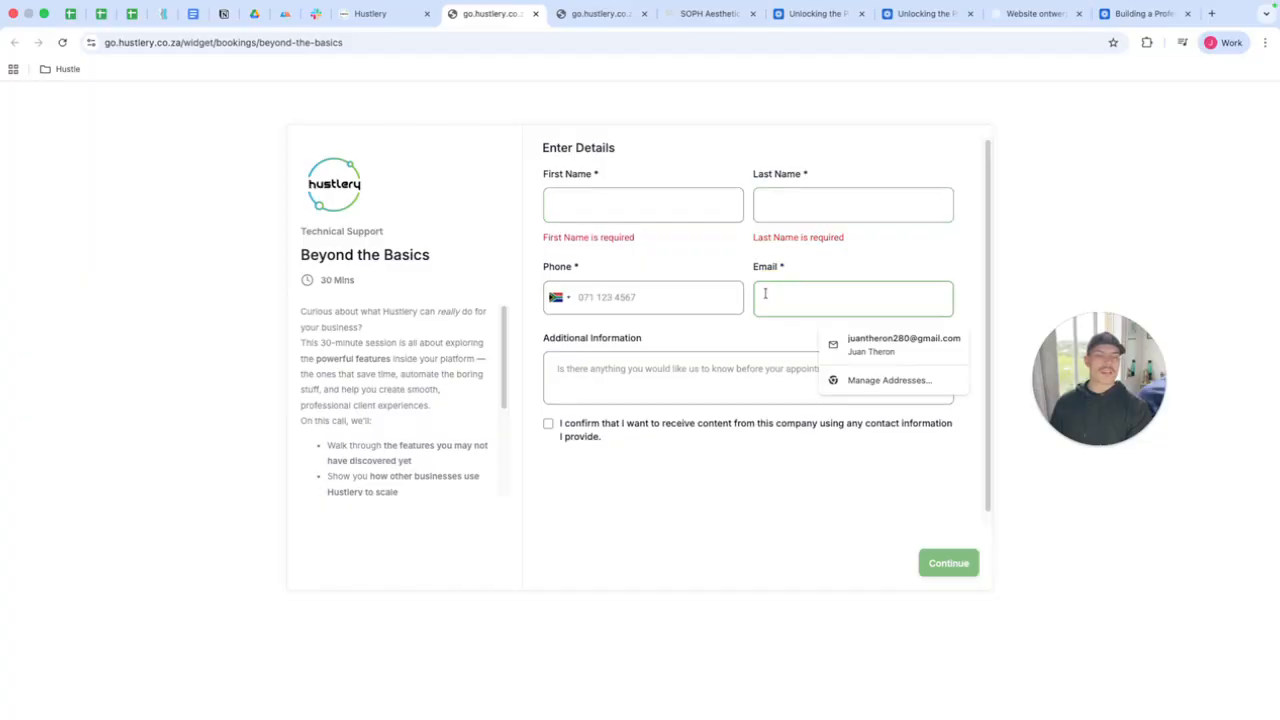
{"action": "left_click", "coordinate": [738, 356]}
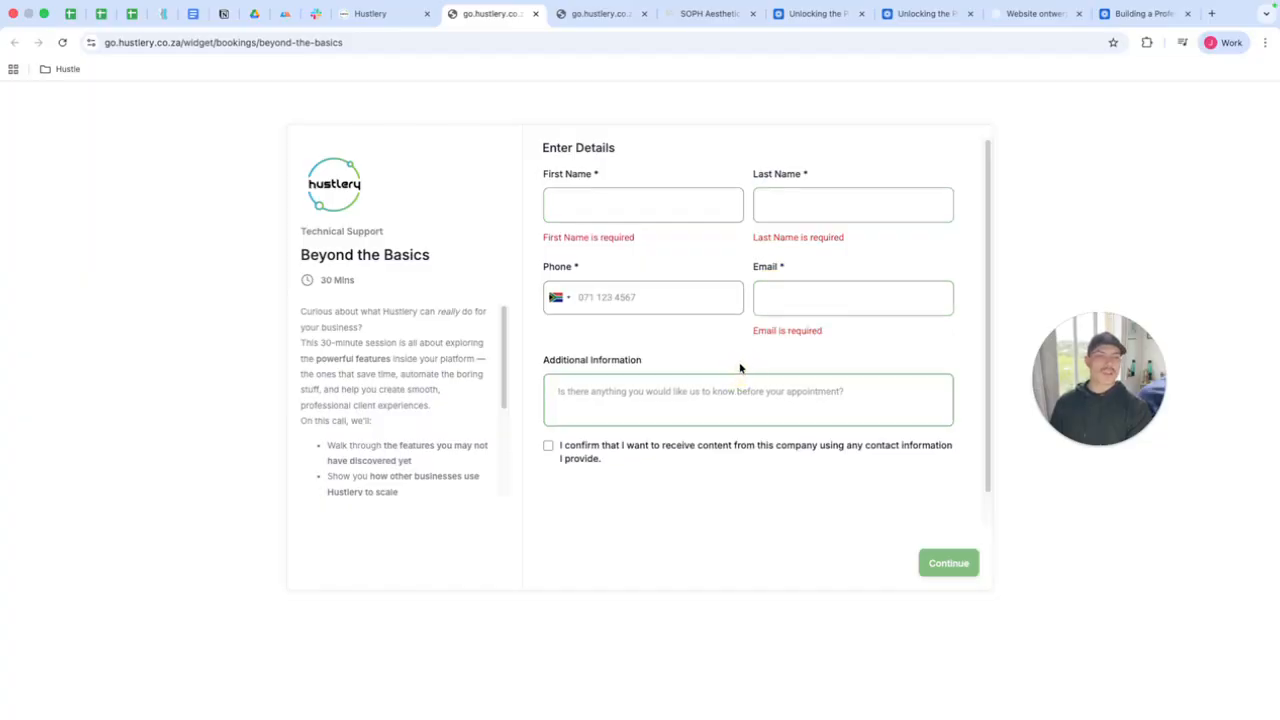
{"action": "left_click", "coordinate": [535, 14]}
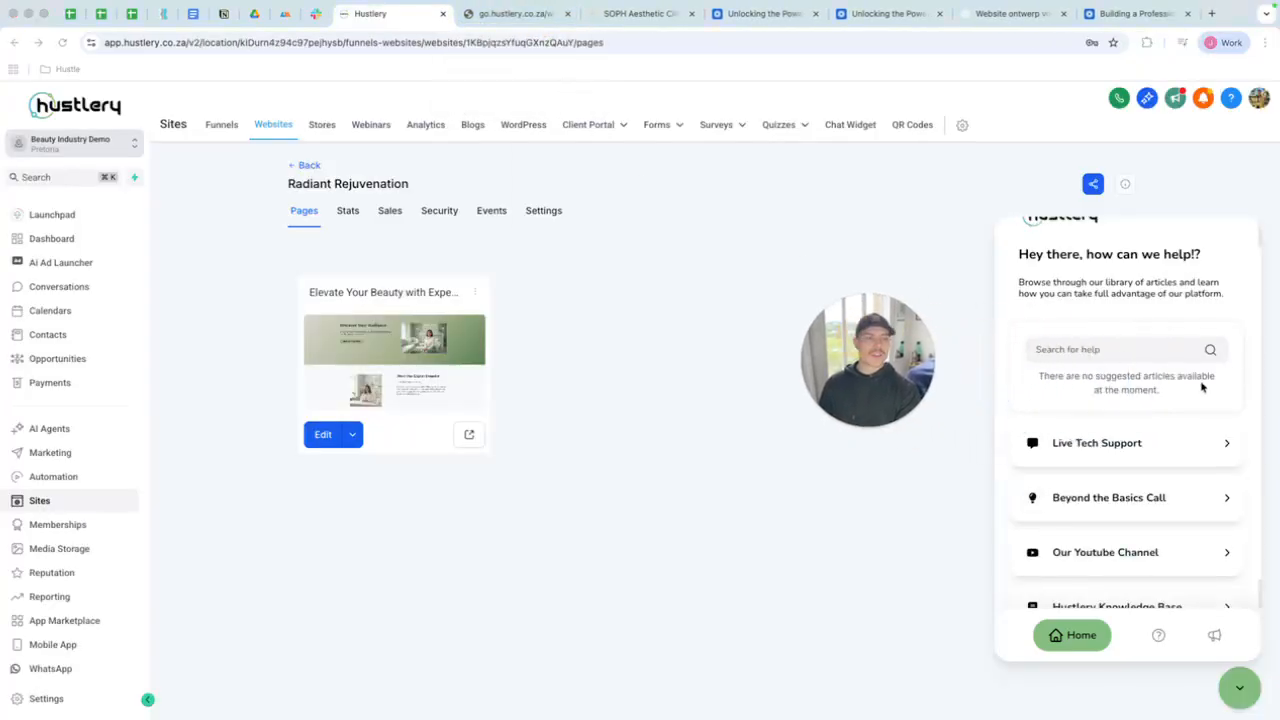
Step: Look over the help widget's list of support options from Live Tech Support to the Hustlery Knowledge Base
{"action": "scroll", "coordinate": [1202, 387], "scroll_direction": "up", "scroll_amount": 1}
{"action": "scroll", "coordinate": [1200, 387], "scroll_direction": "down", "scroll_amount": 2}
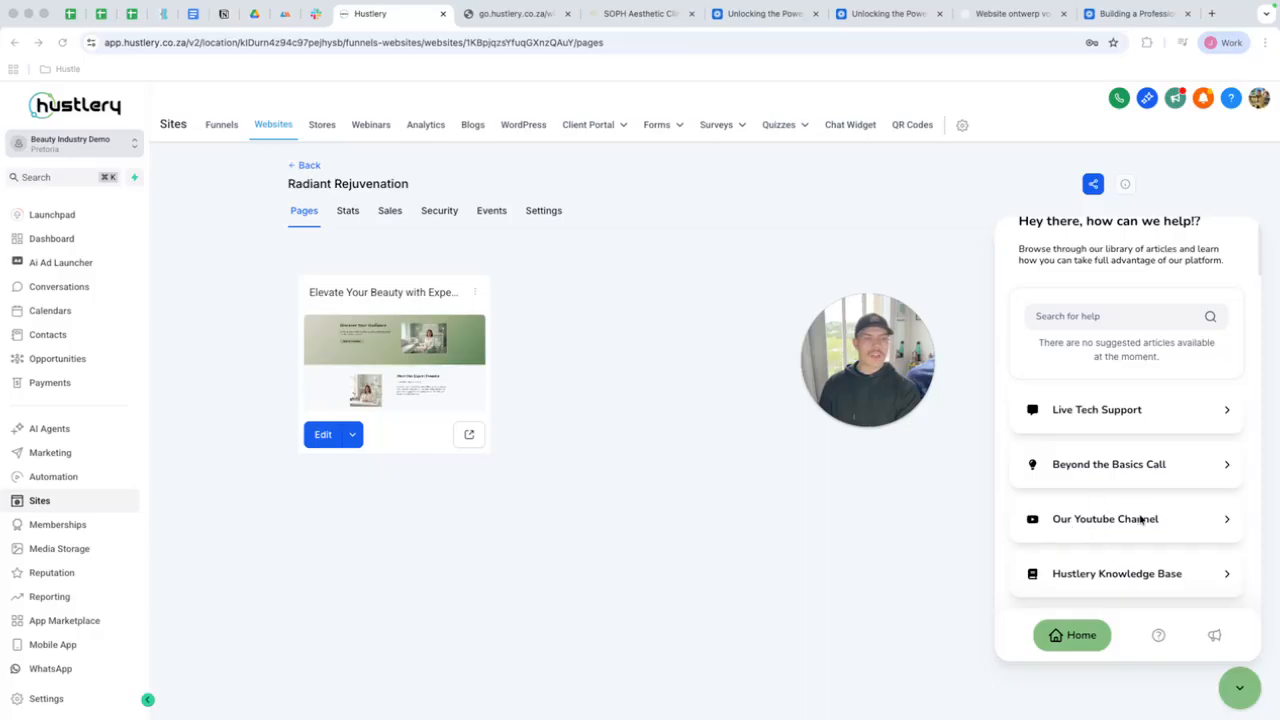
{"action": "scroll", "coordinate": [1130, 520], "scroll_direction": "up", "scroll_amount": 2}
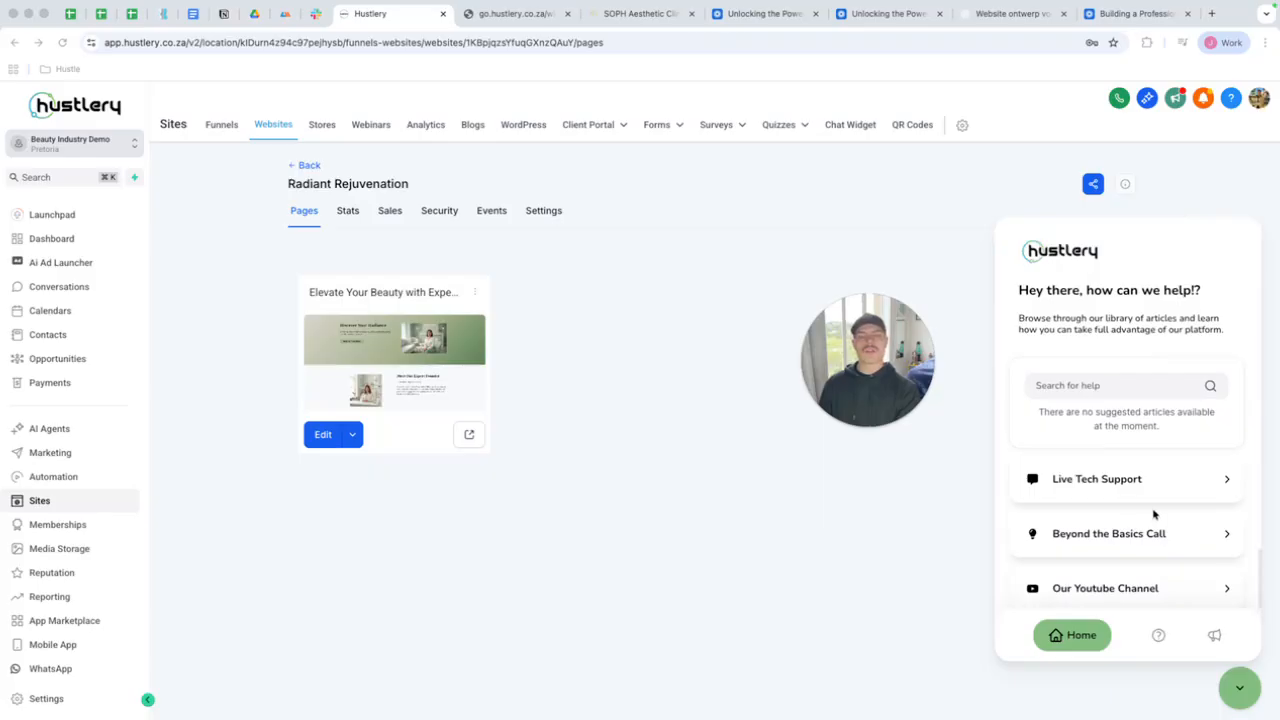
{"action": "left_click", "coordinate": [892, 374]}
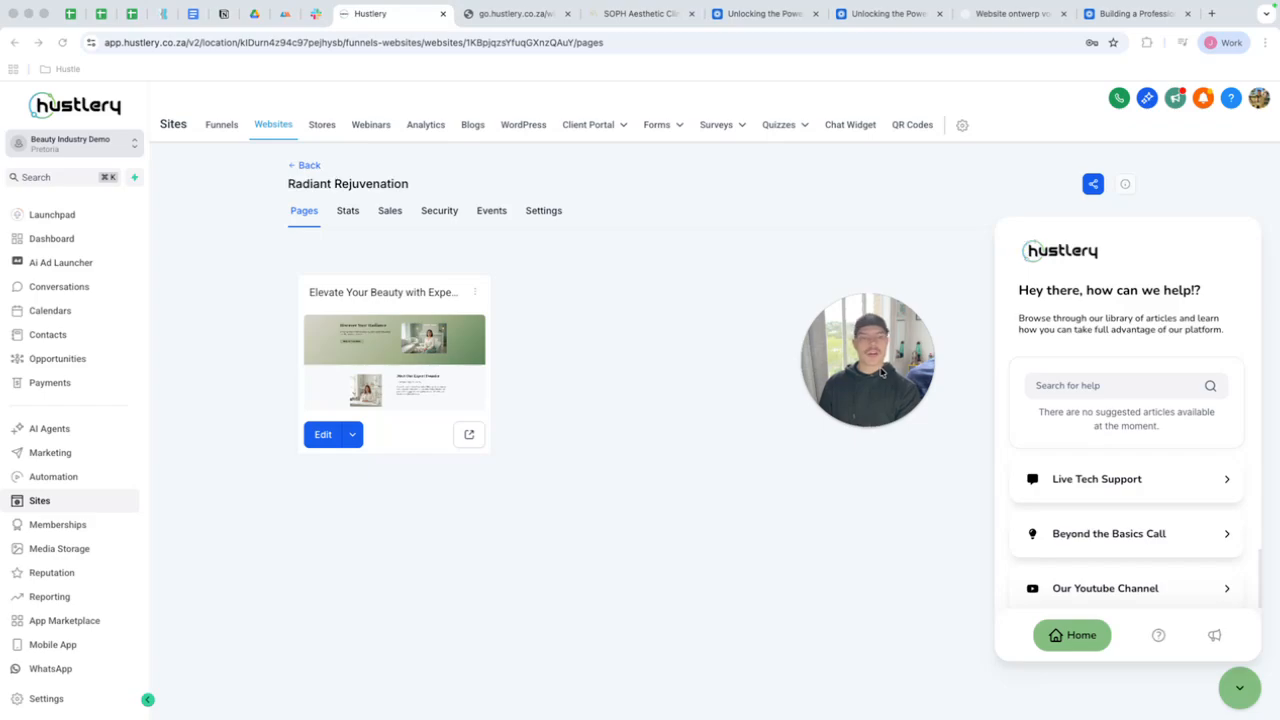
{"action": "left_click_drag", "start_coordinate": [888, 363], "coordinate": [932, 276]}
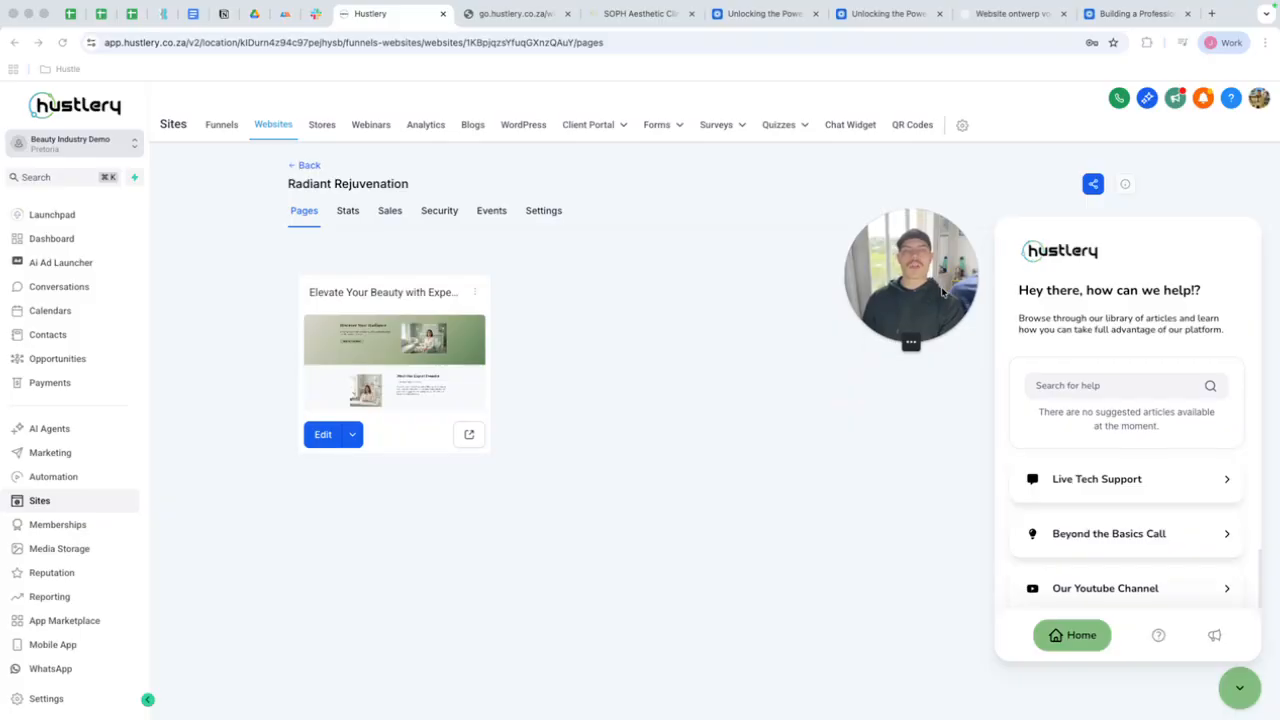